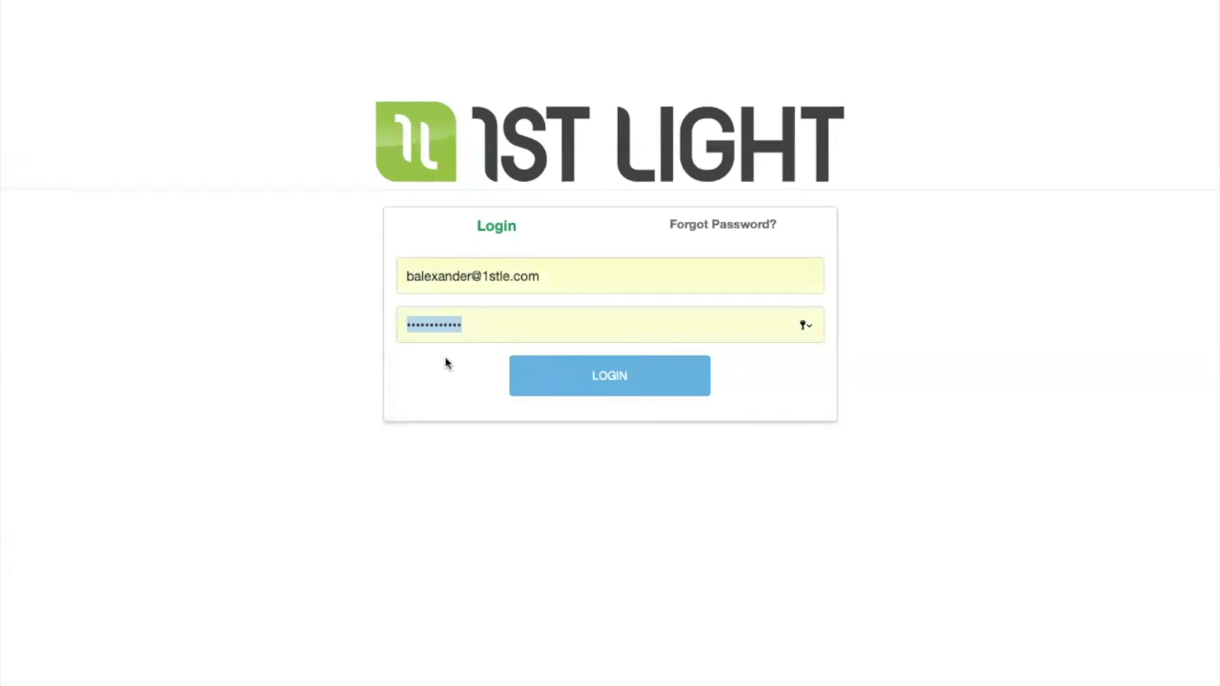
- Sign in to 1st Light with the account's e-mail and password already filled in
key(Return)
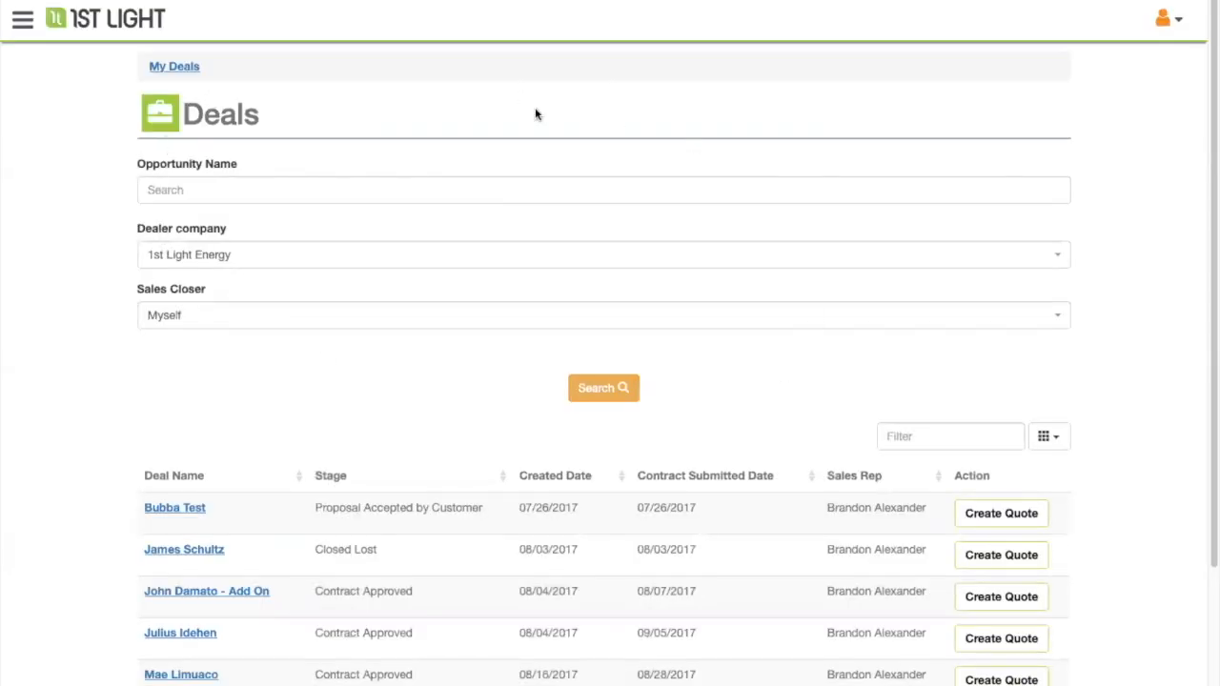
- Sort deals by Created Date, newest first, and search with the default dealer and sales closer filters
click(23, 23)
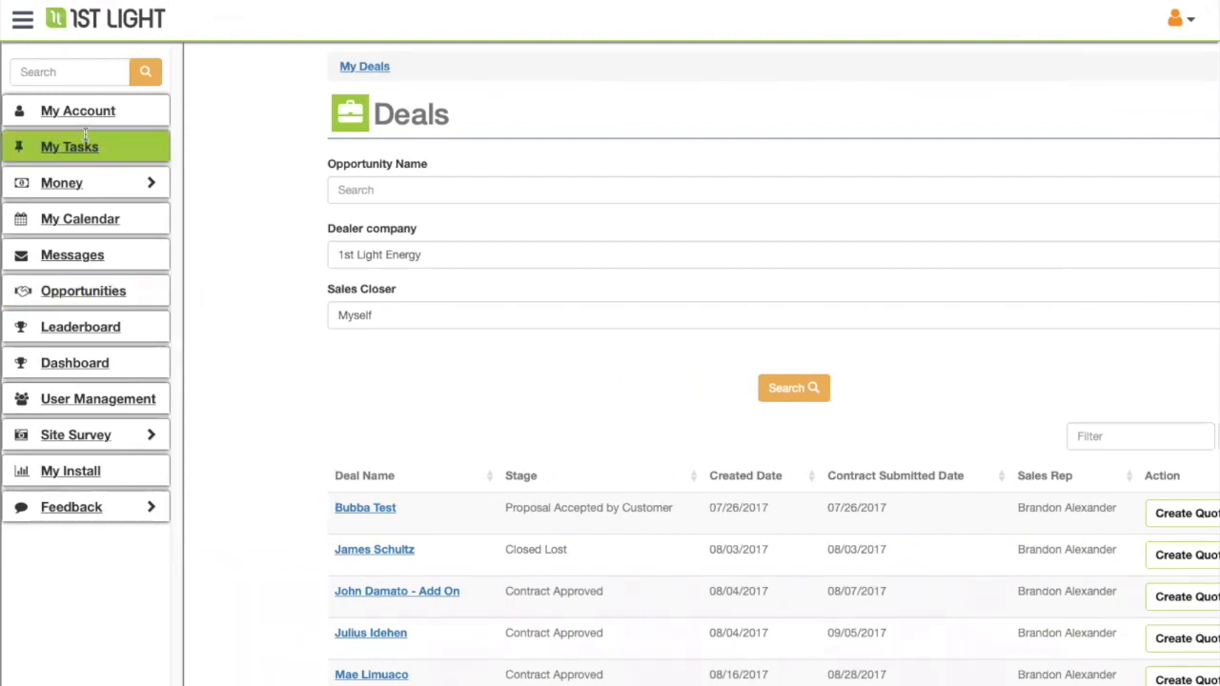
click(21, 19)
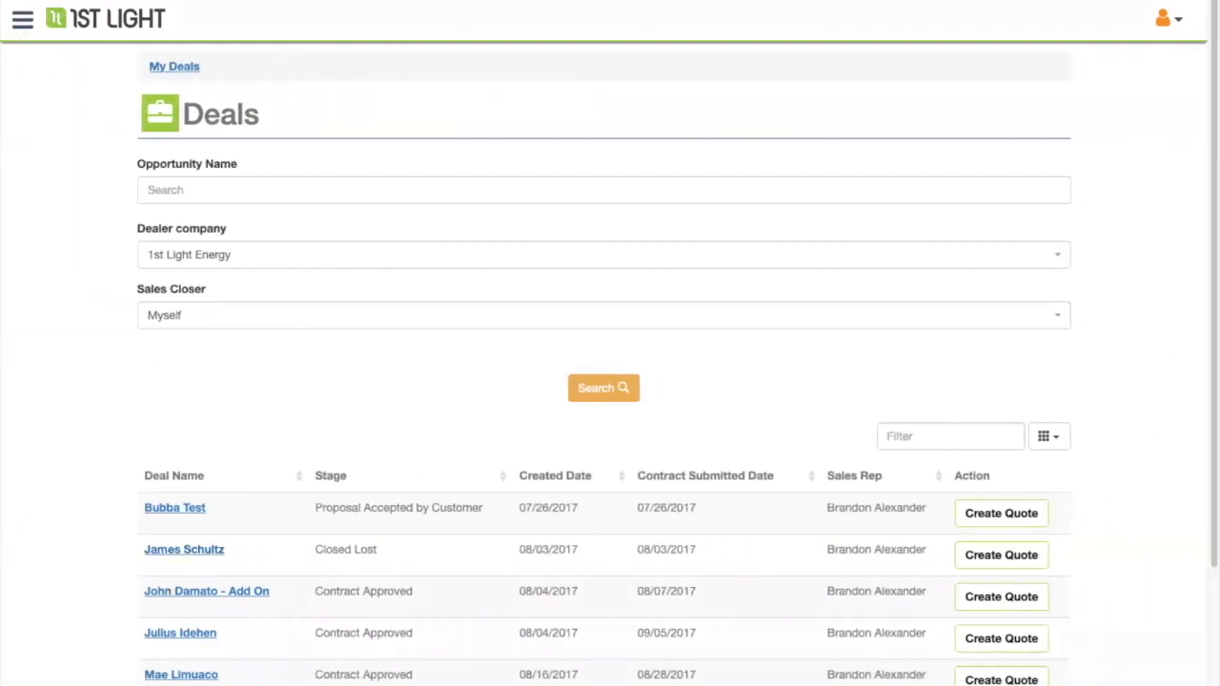
click(568, 486)
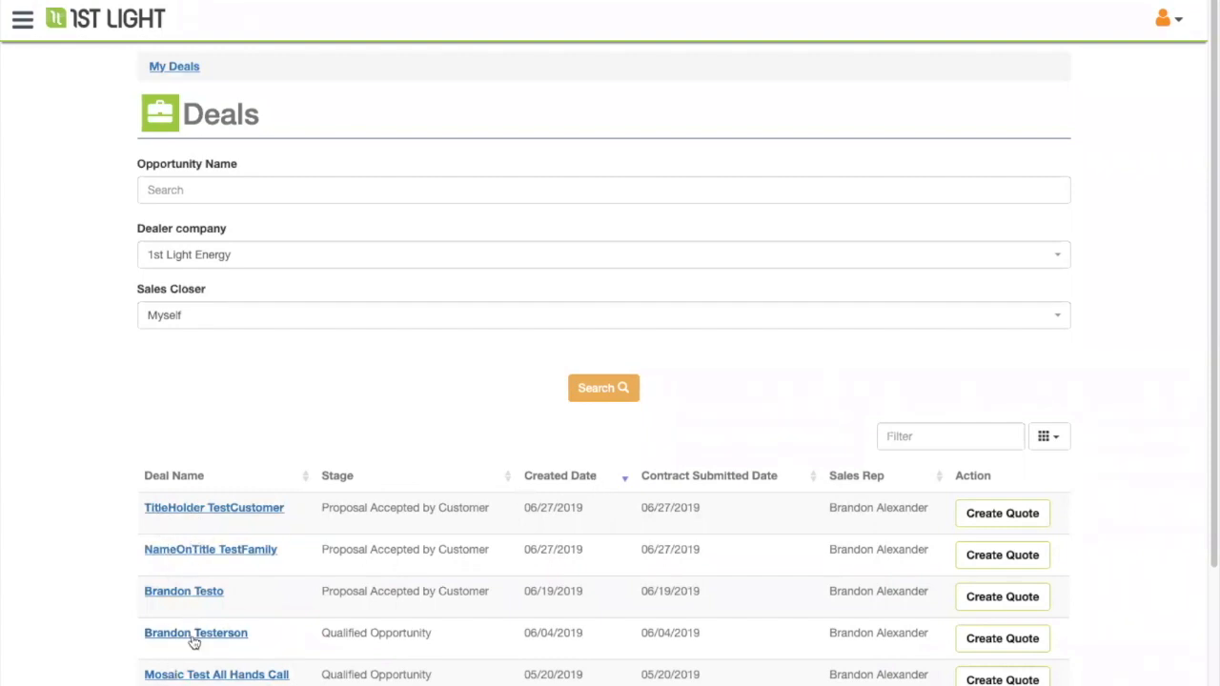
click(181, 192)
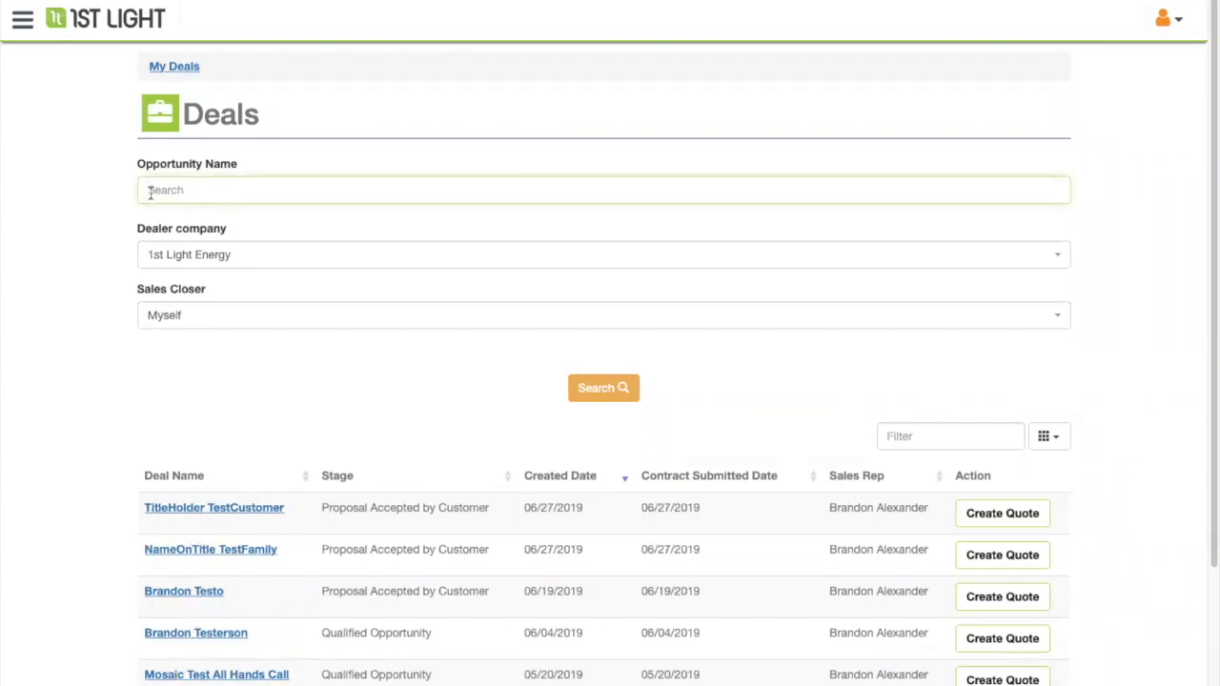
click(603, 389)
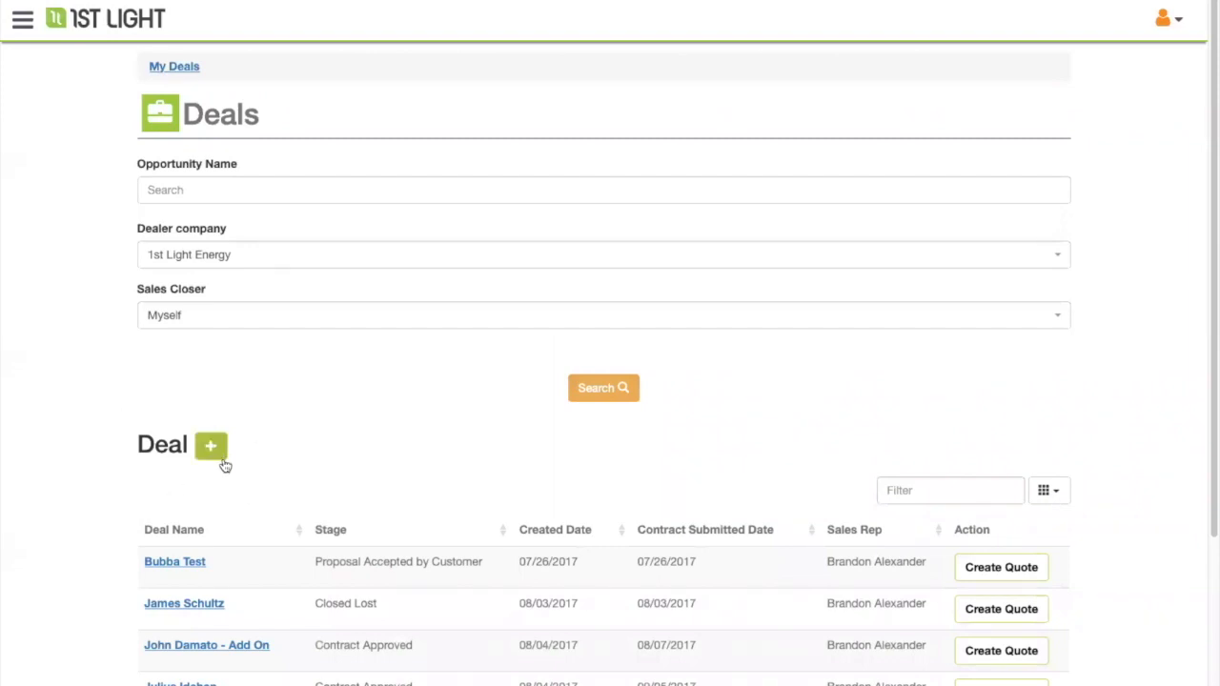
- Create a new deal, autofill the title holder's first and last name, and enter their e-mail
click(215, 447)
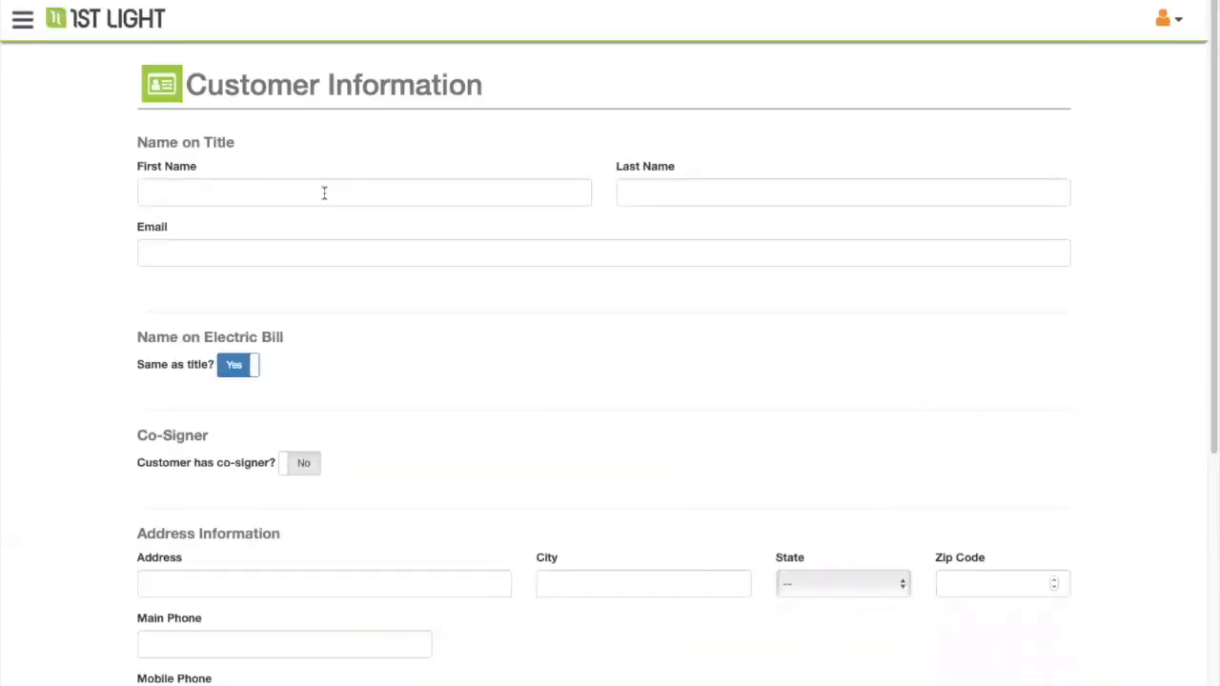
scroll(193, 200, down, 1)
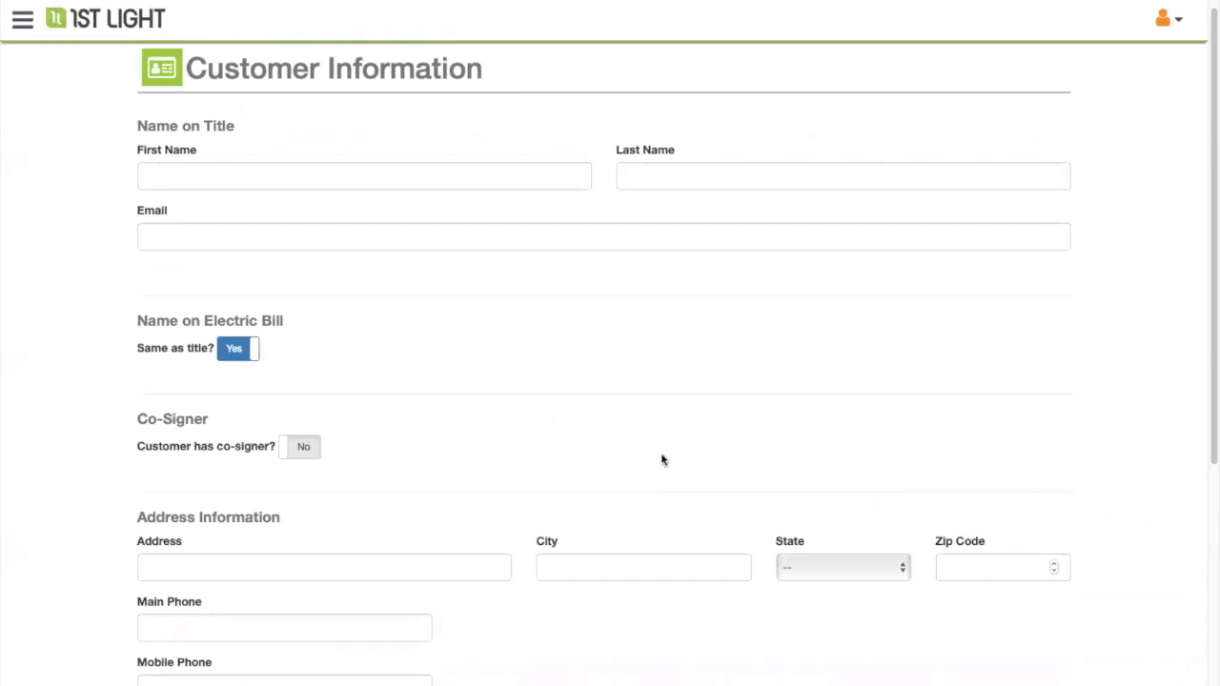
click(187, 162)
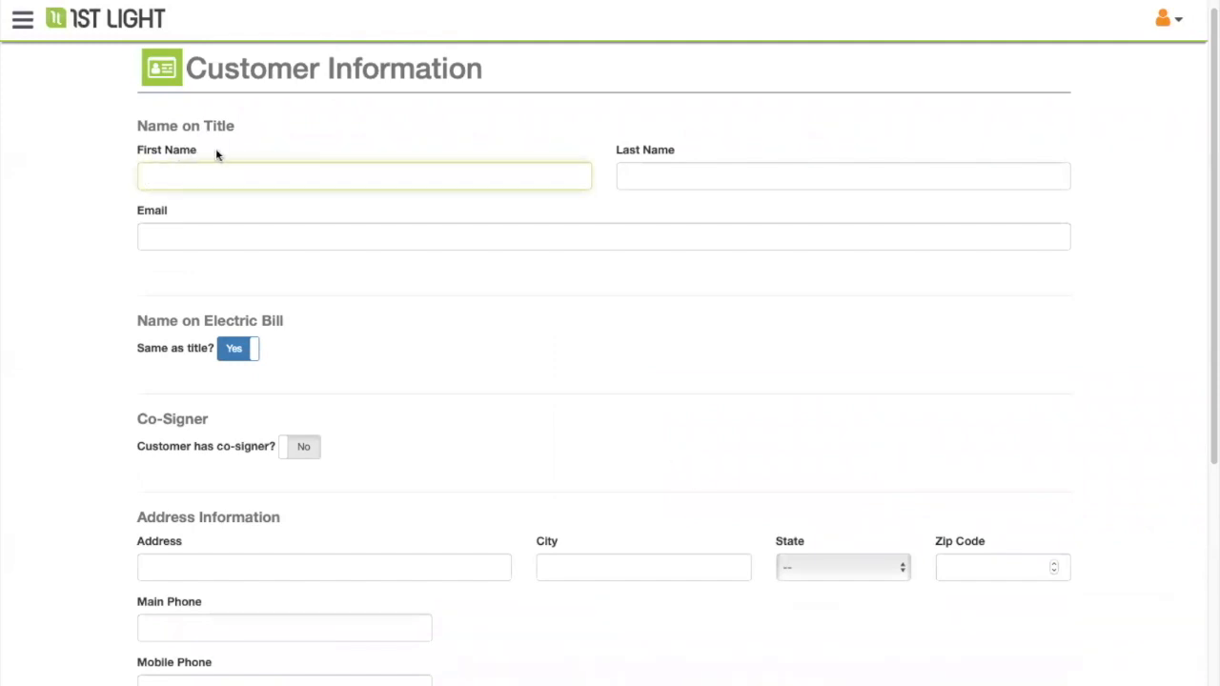
key(Down)
key(Return)
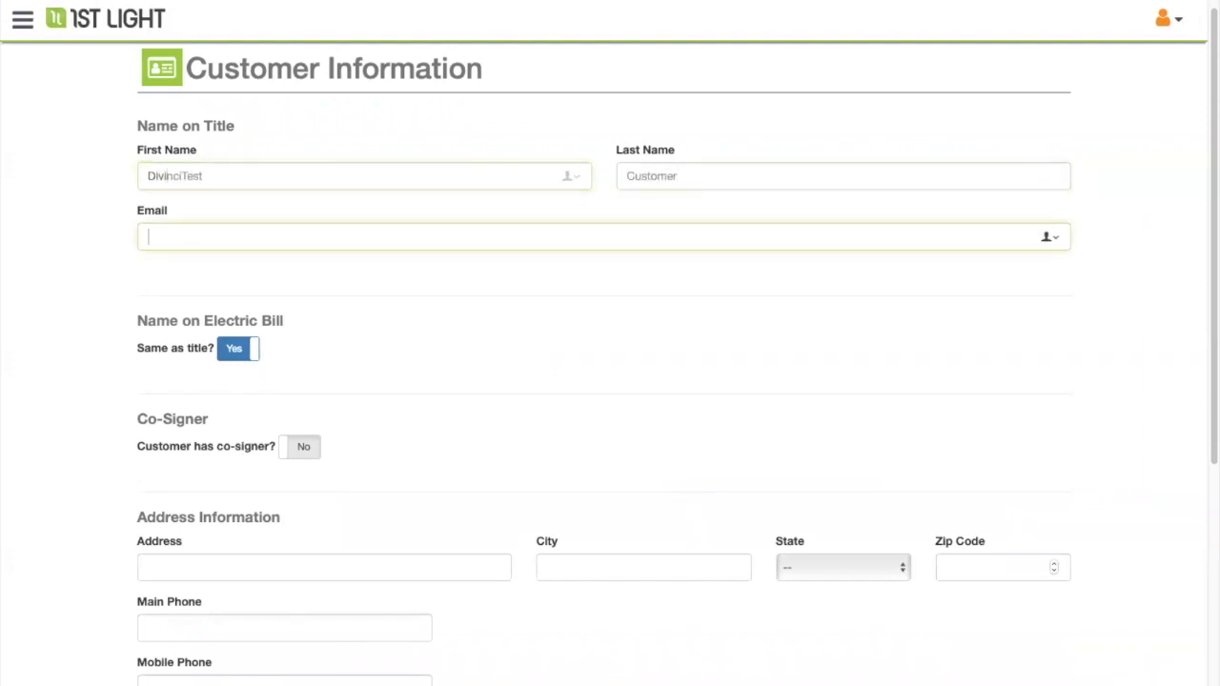
text(dtest@customer)
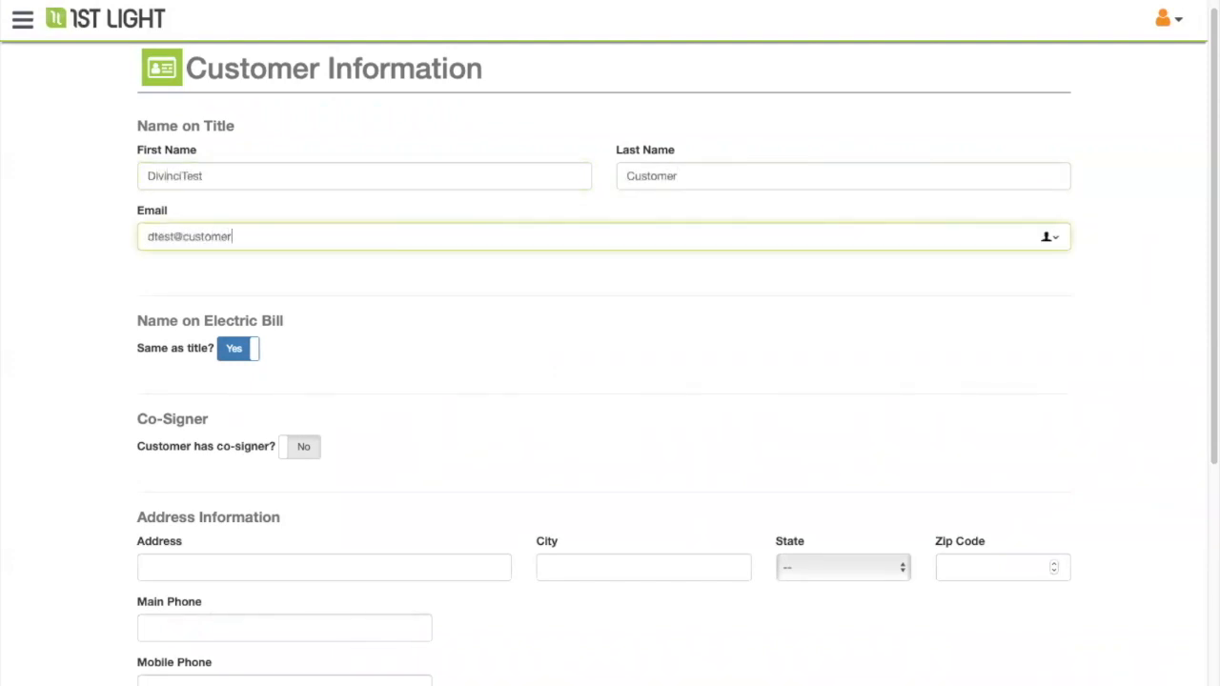
text(@test.com)
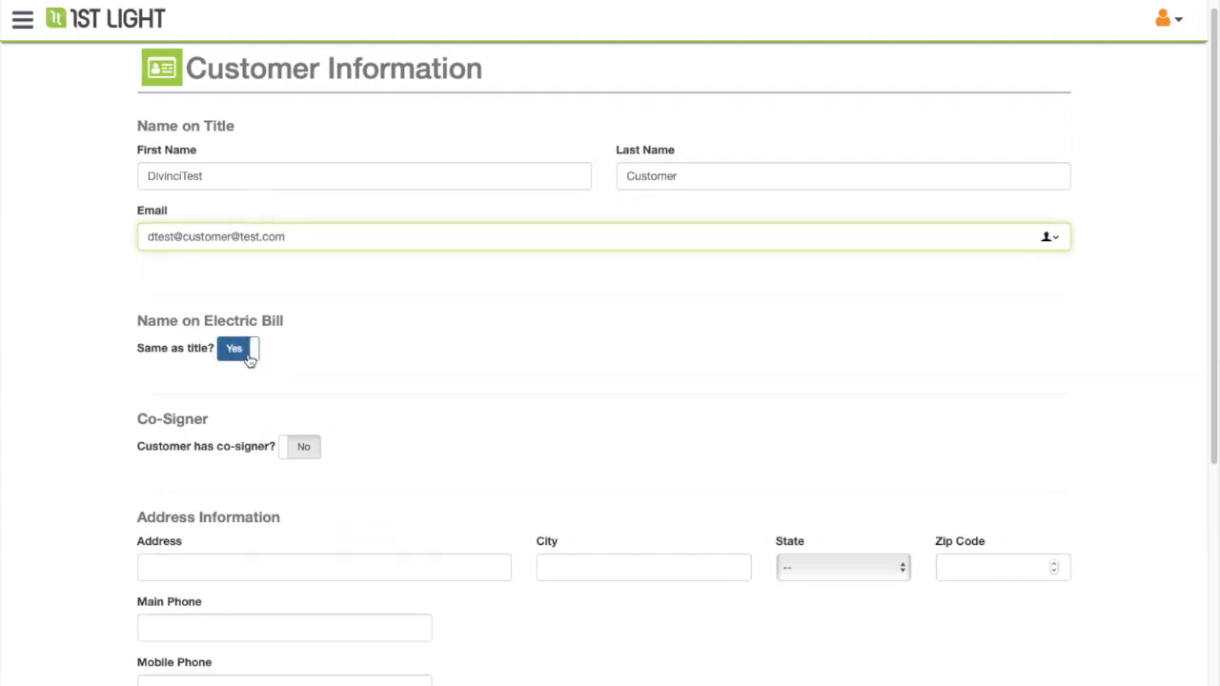
- Give the electric bill a separate holder with first name 'Wife' and an edited e-mail
click(247, 355)
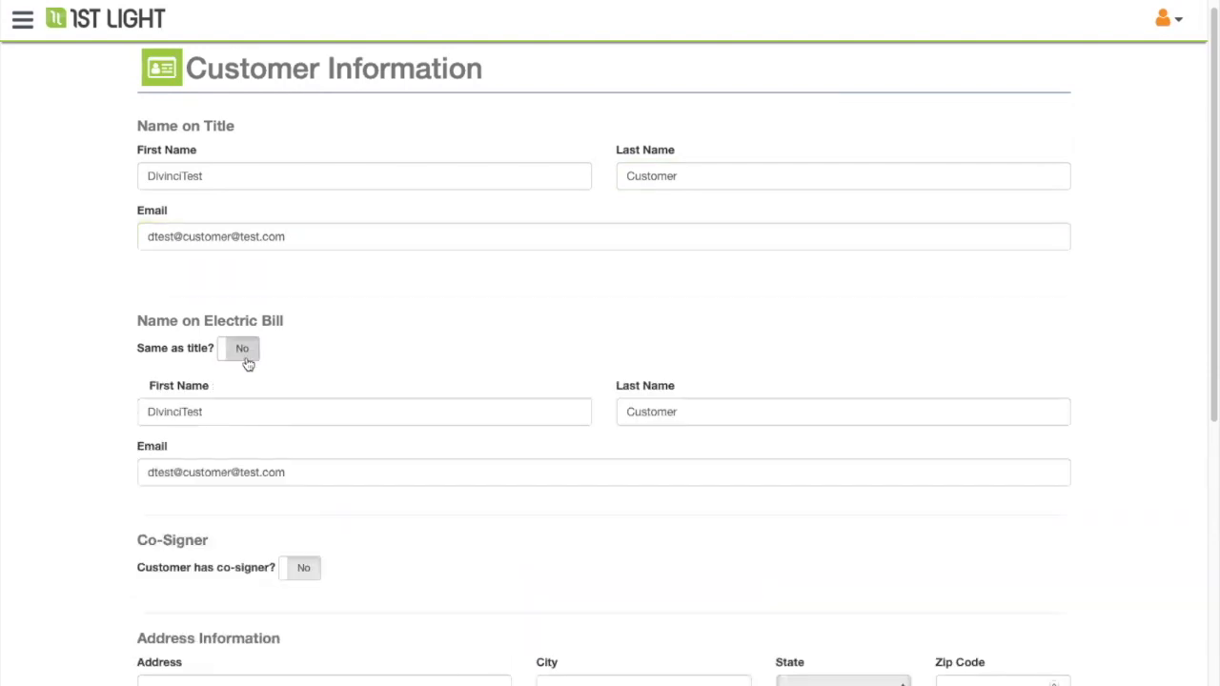
click(202, 412)
text(Wife)
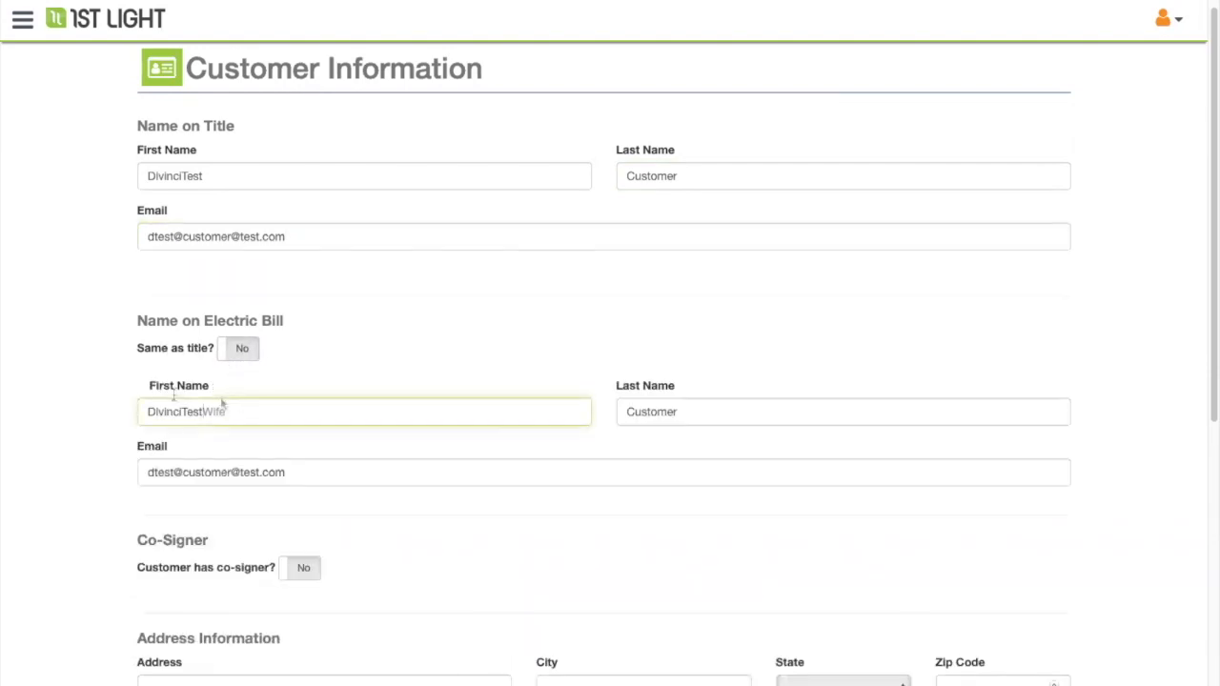
click(174, 472)
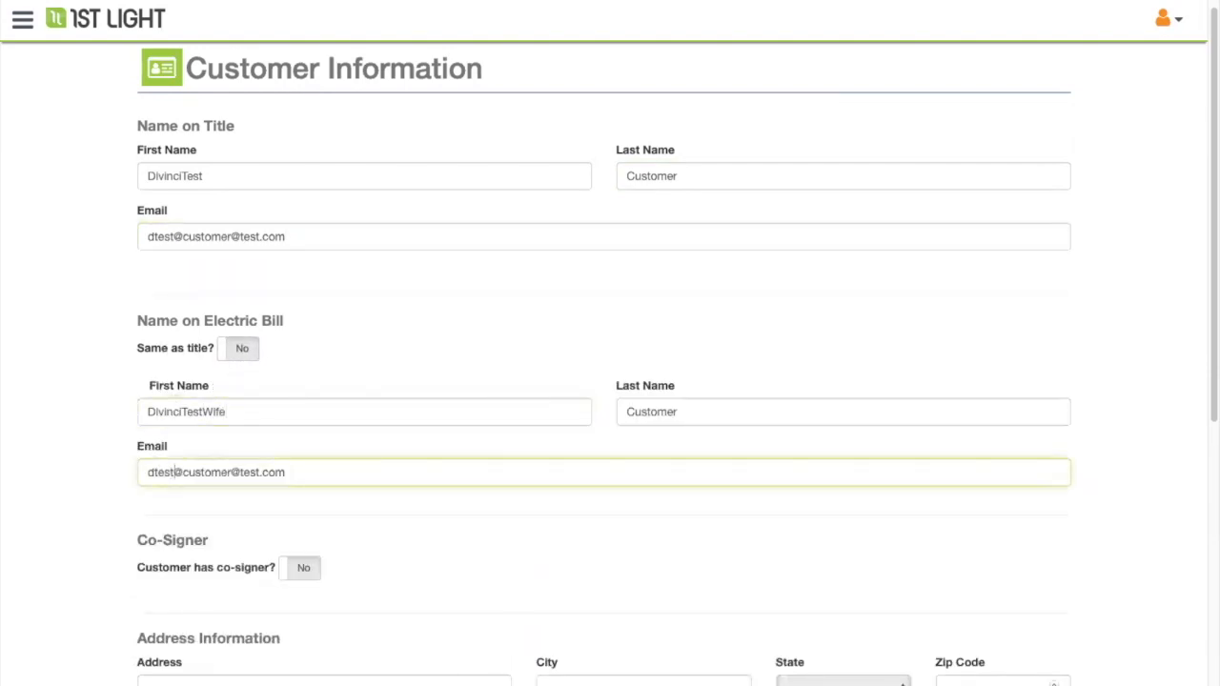
text(Wfie)
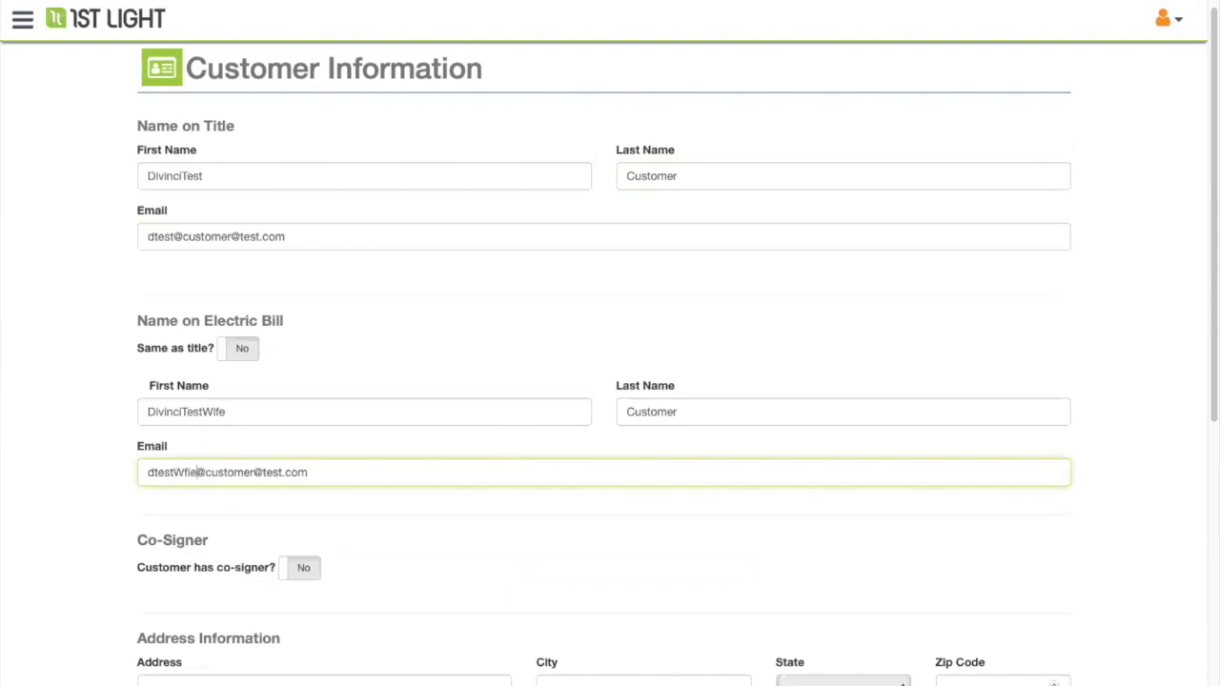
- Switch the co-signer option to Yes and back to No, leaving no co-signer
scroll(398, 563, down, 1)
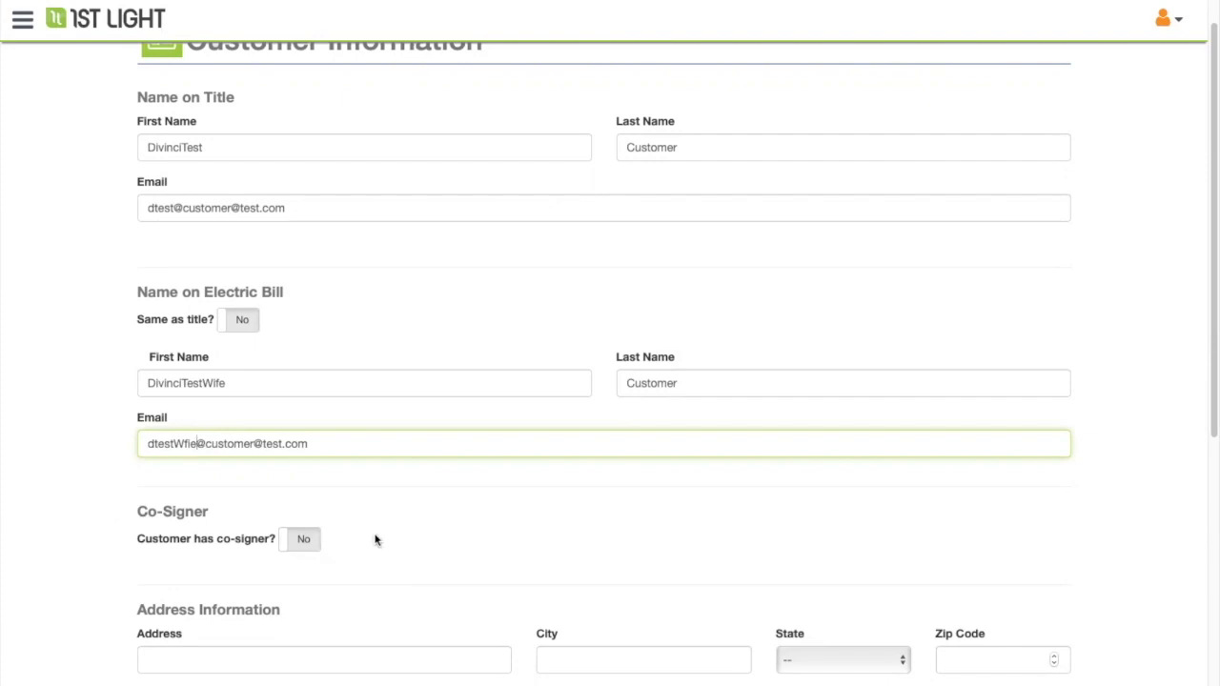
click(298, 549)
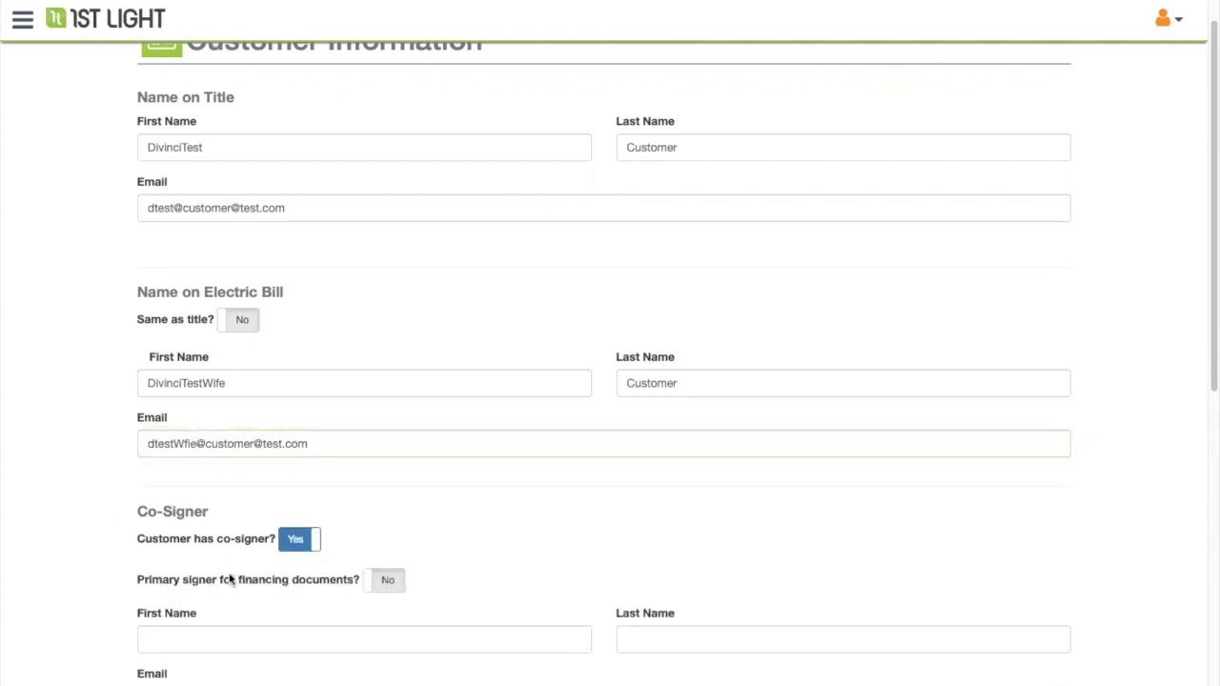
scroll(233, 580, down, 1)
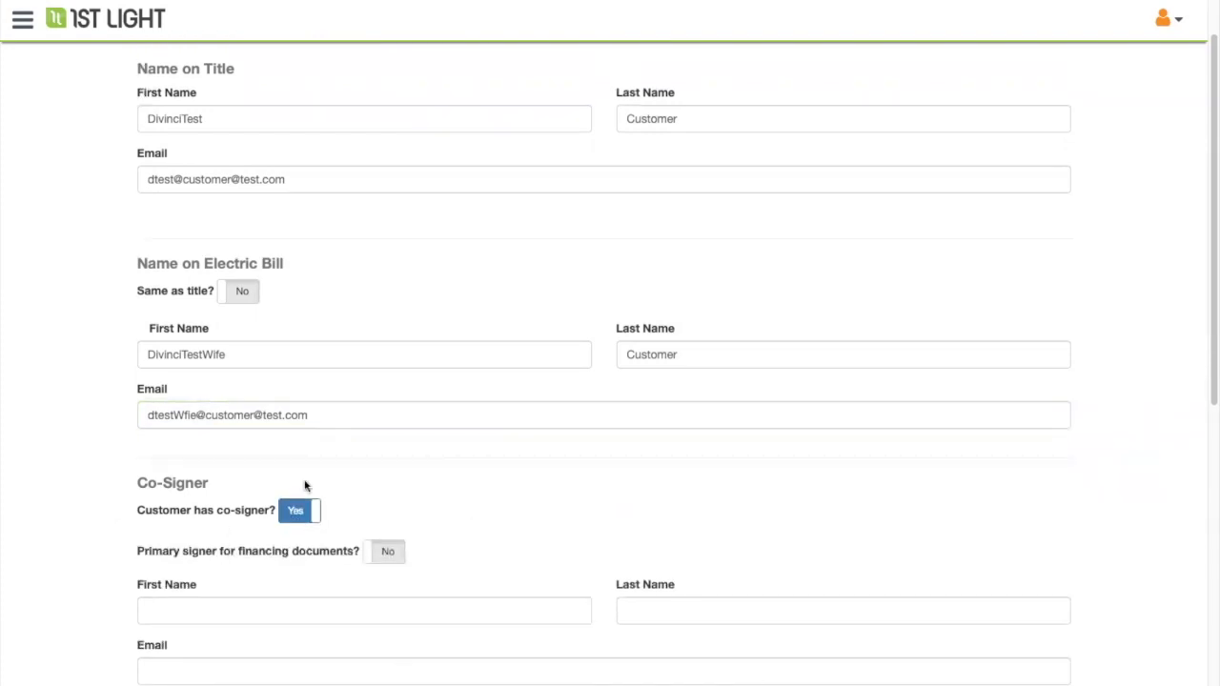
click(291, 513)
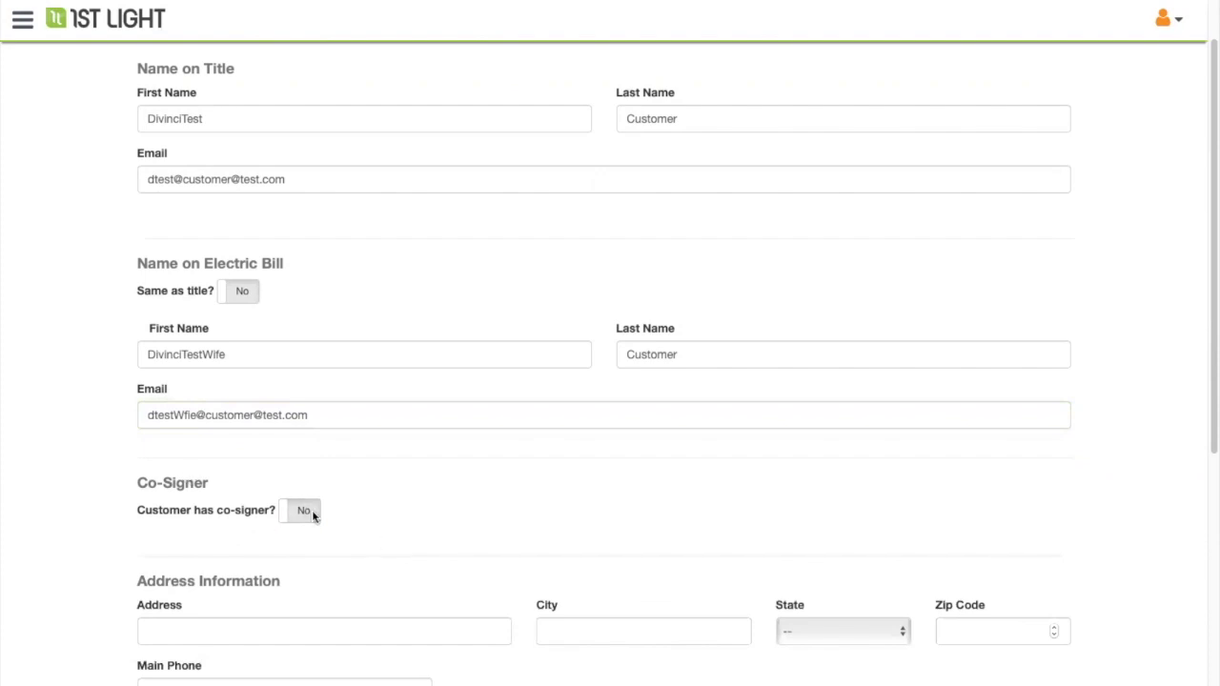
- Enter the customer's street address, city, state, zip code and main phone number
scroll(400, 533, down, 3)
click(347, 351)
text(123)
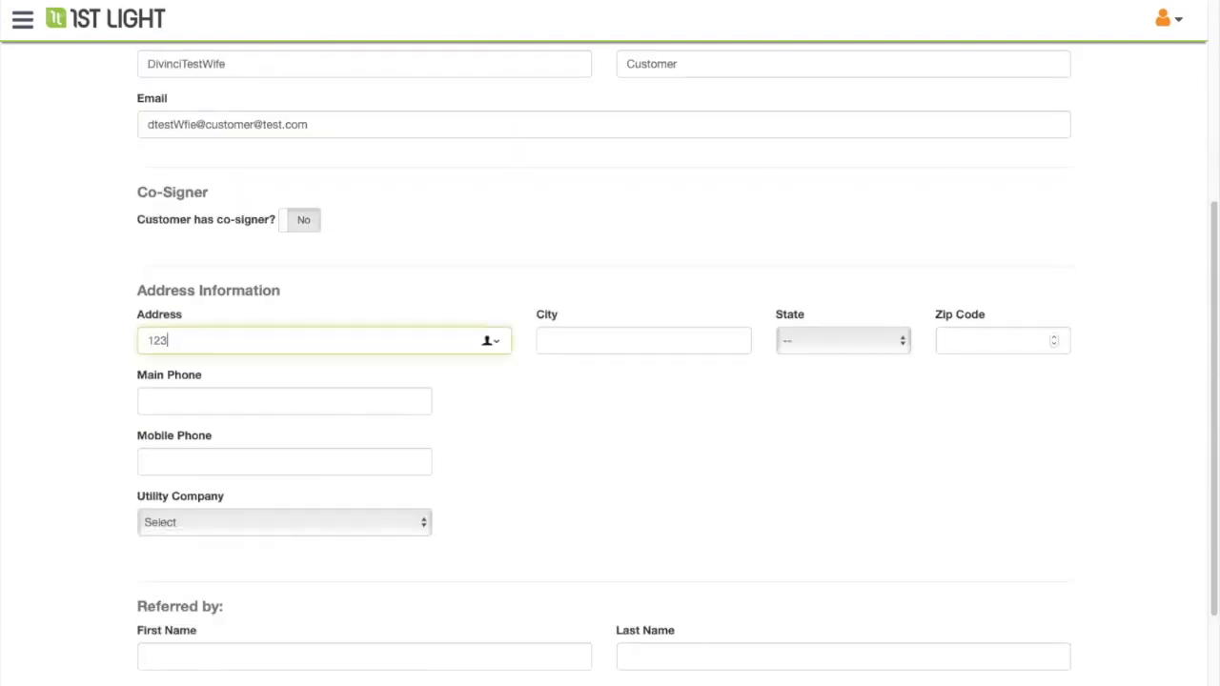
text( 4th St)
key(Tab)
text(Wocester)
key(Tab)
key(m)
key(Tab)
text(01)
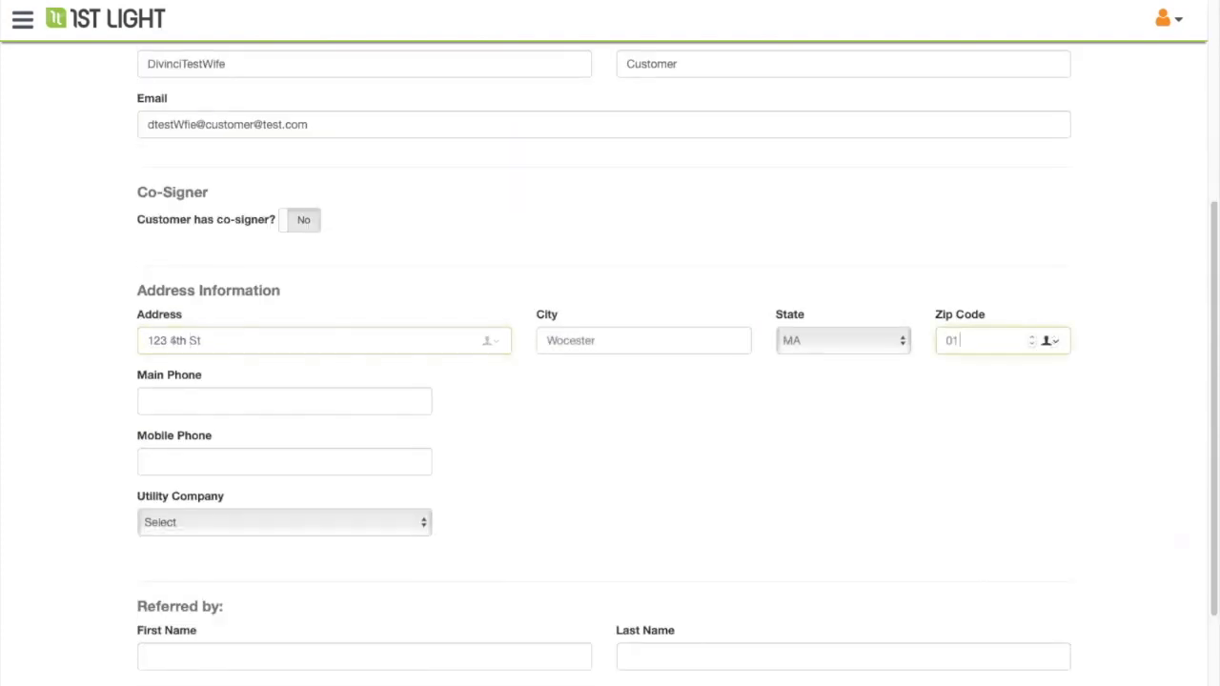
text(603)
click(231, 376)
text(23345467528)
- Choose National Grid MA as the utility company and save the new deal
click(338, 524)
scroll(339, 563, down, 10)
scroll(336, 566, down, 15)
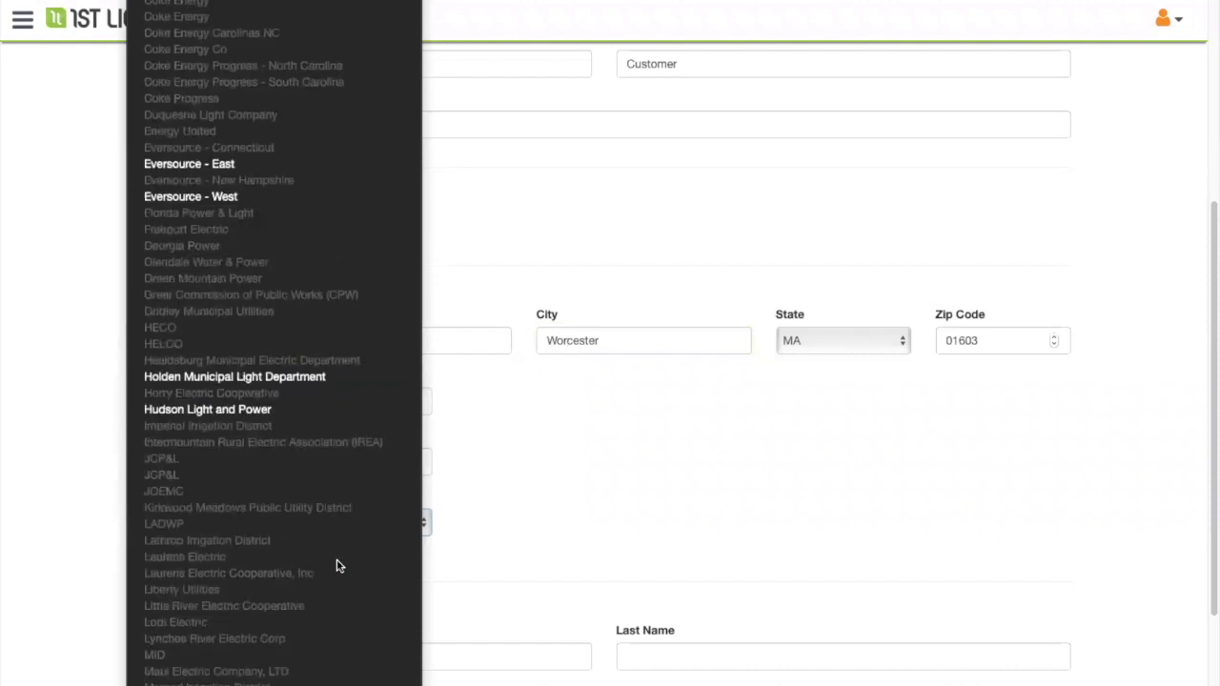
scroll(277, 143, up, 2)
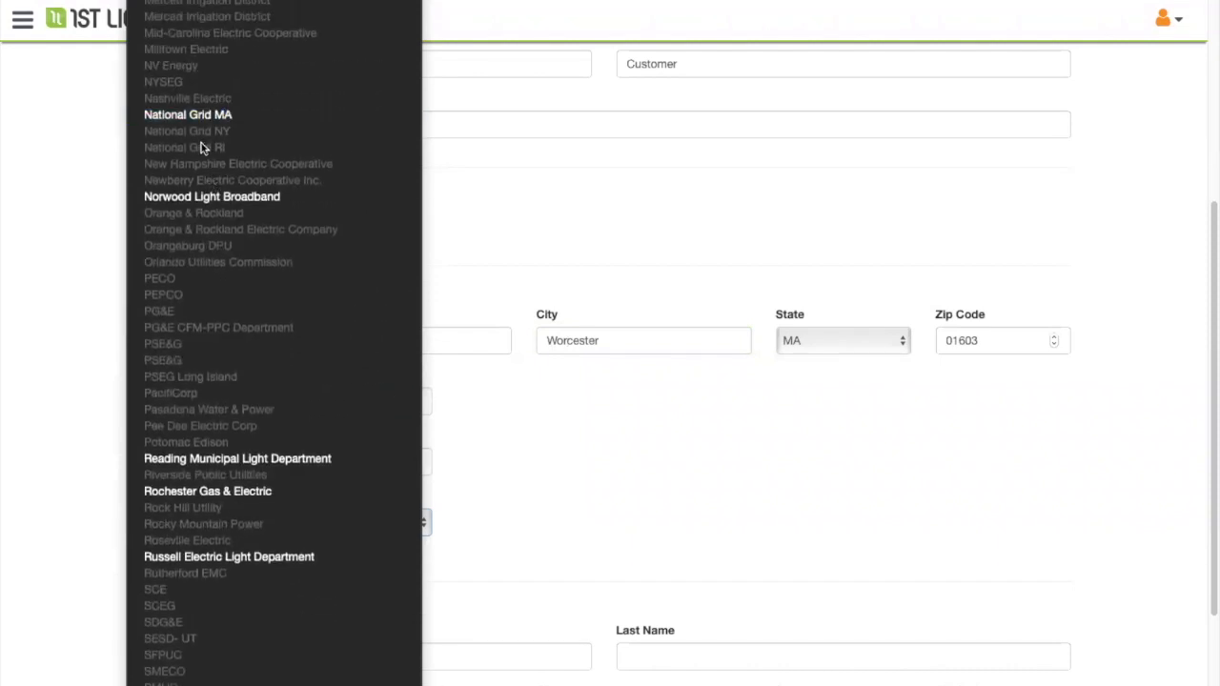
click(215, 116)
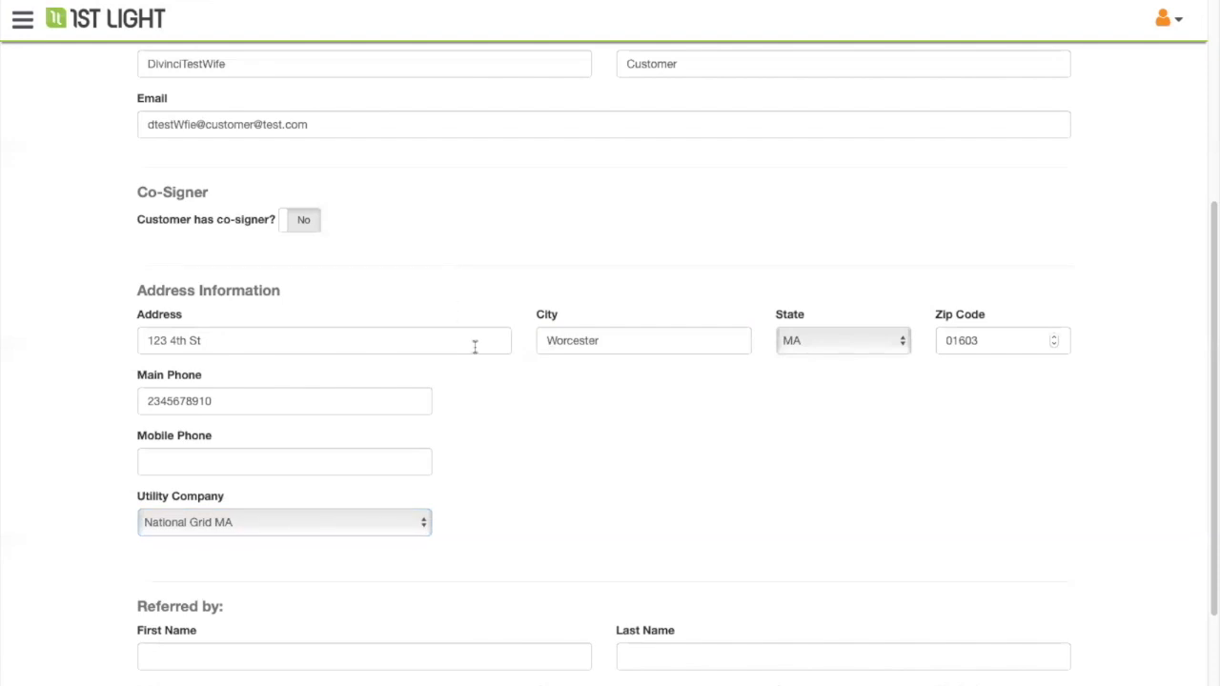
scroll(476, 352, down, 3)
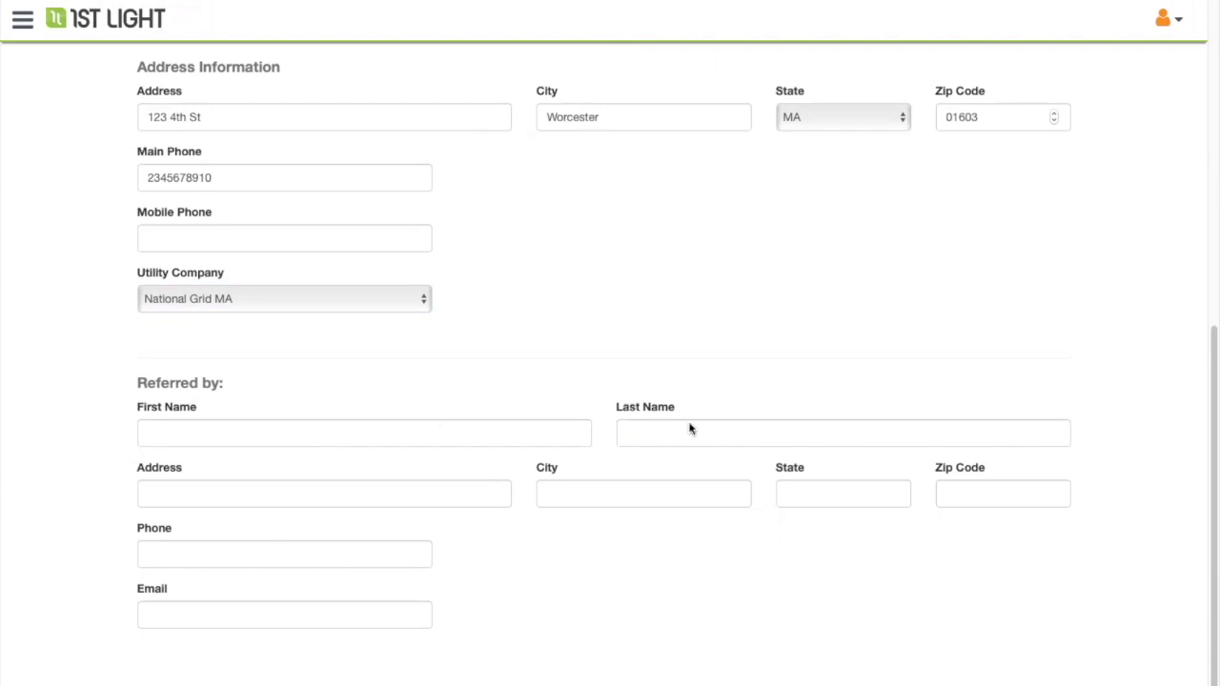
scroll(690, 428, up, 7)
scroll(509, 275, up, 1)
scroll(487, 239, down, 8)
key(Return)
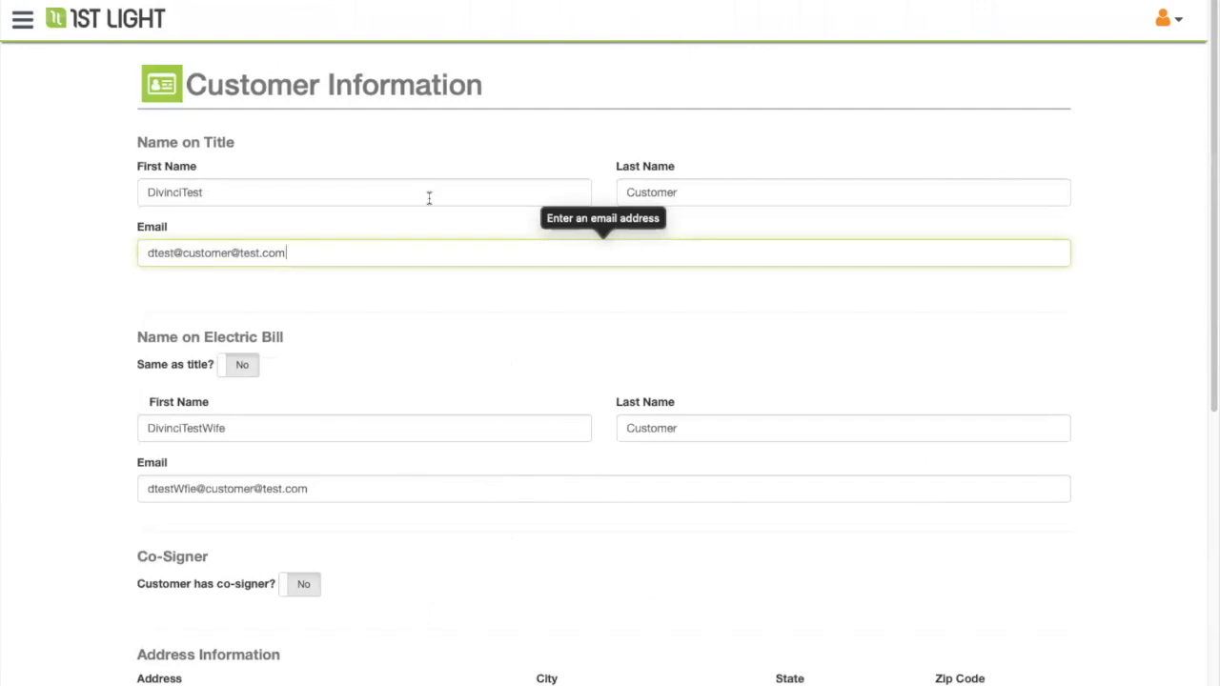
scroll(582, 620, down, 8)
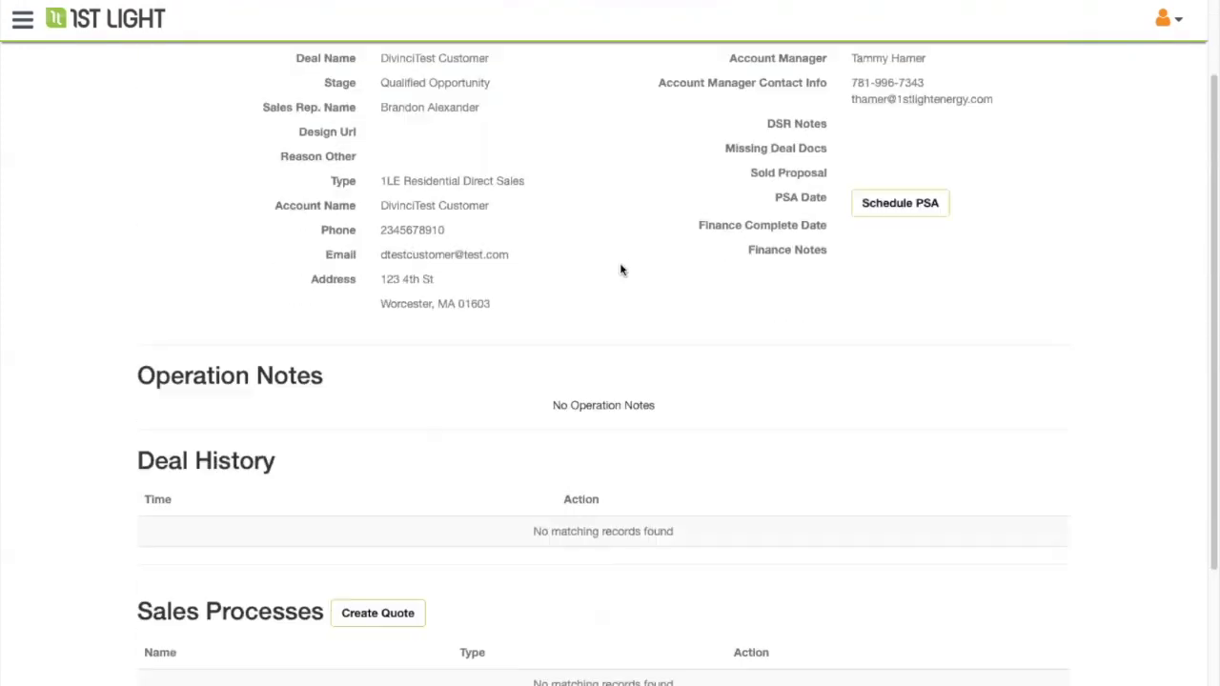
scroll(620, 269, down, 3)
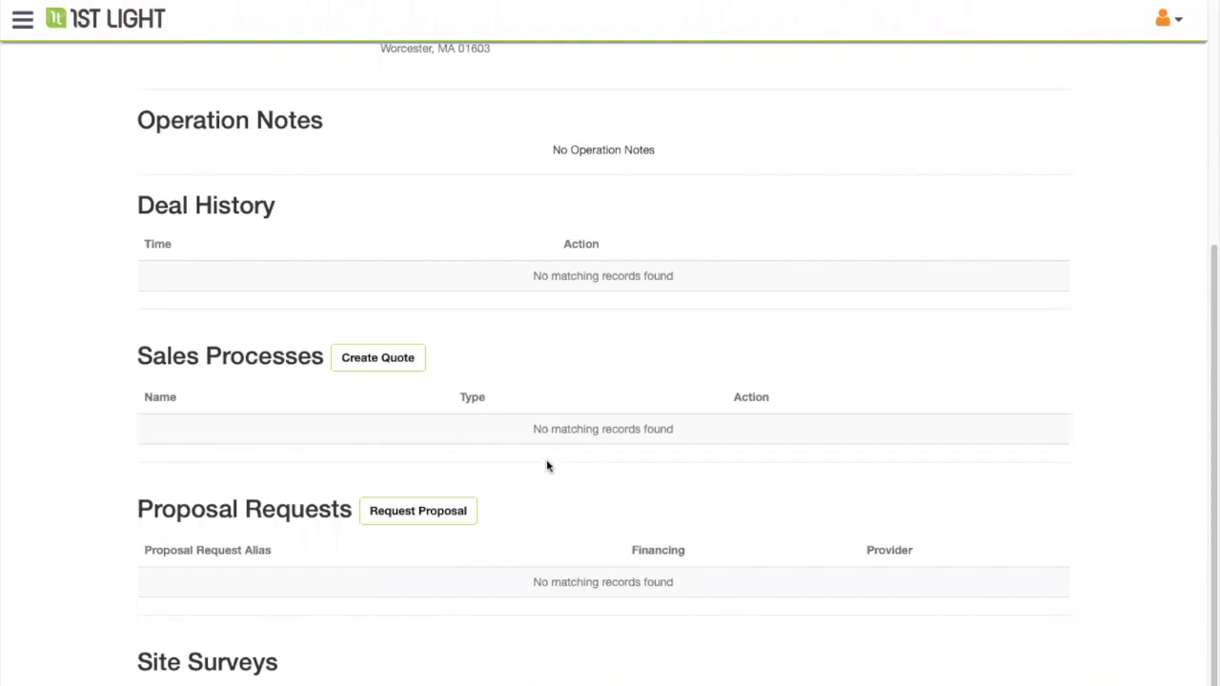
scroll(530, 463, up, 4)
scroll(531, 464, down, 4)
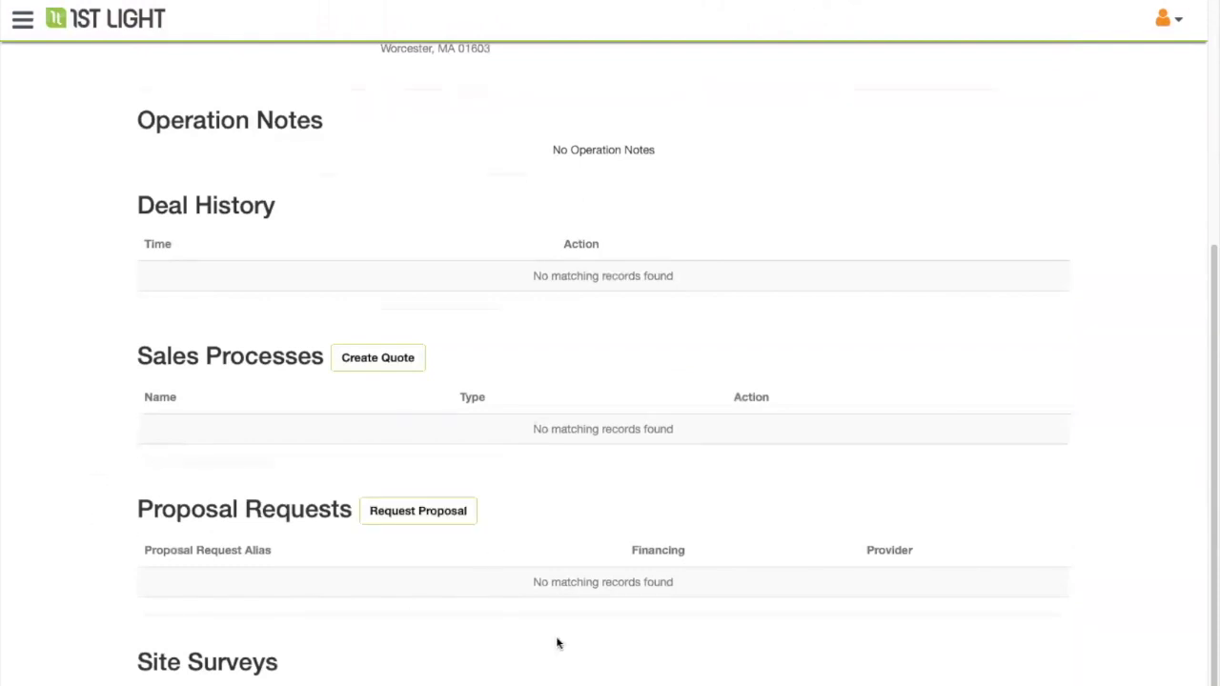
- Create proposal request 'Test' as a Mosaic Solar Loan, 20 Year (3.99% APR), with a utility bill attached
click(417, 512)
text(Test #1)
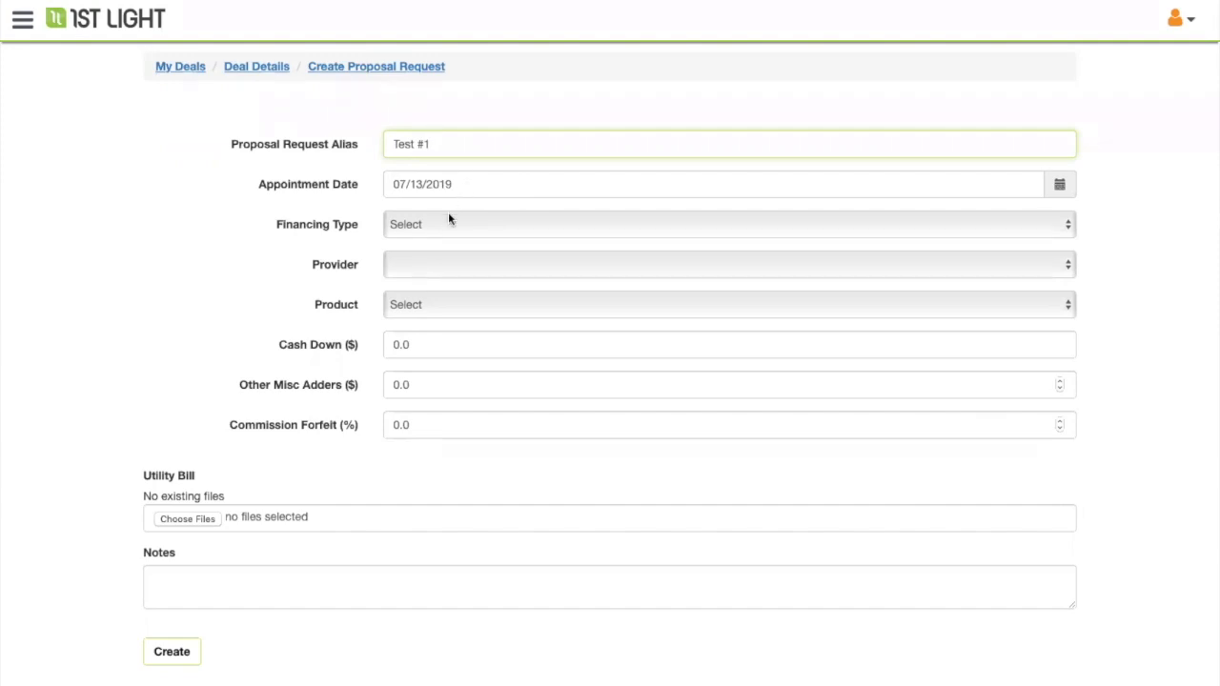
click(450, 222)
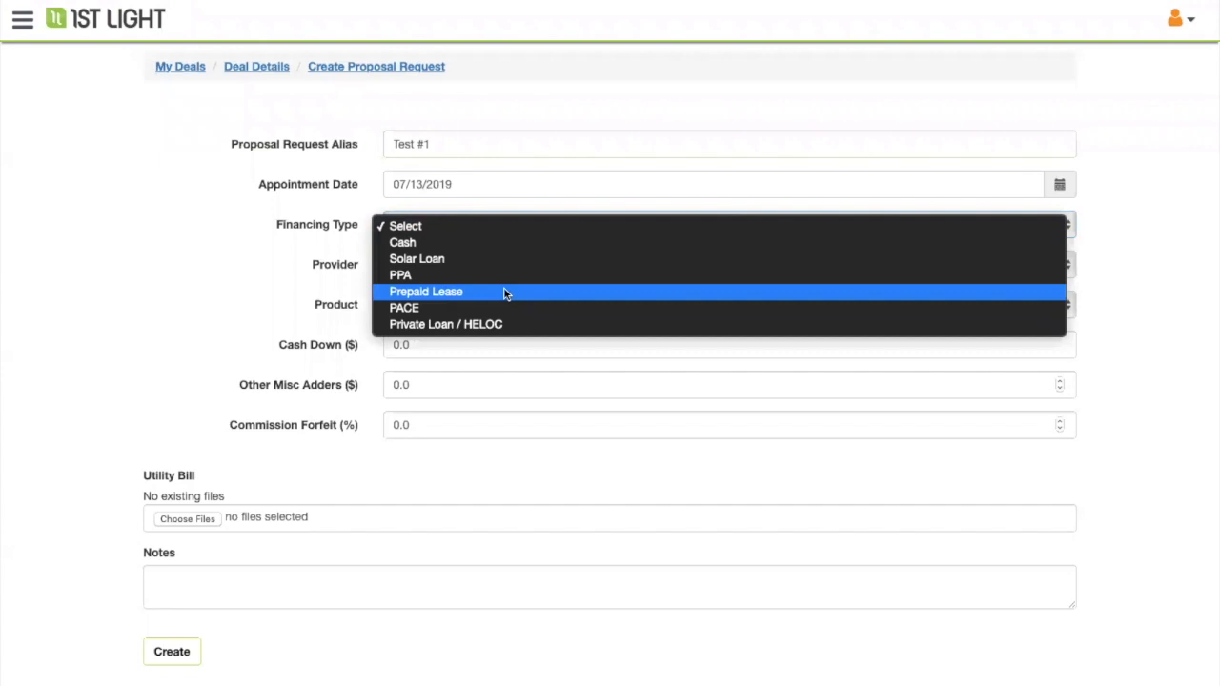
click(438, 265)
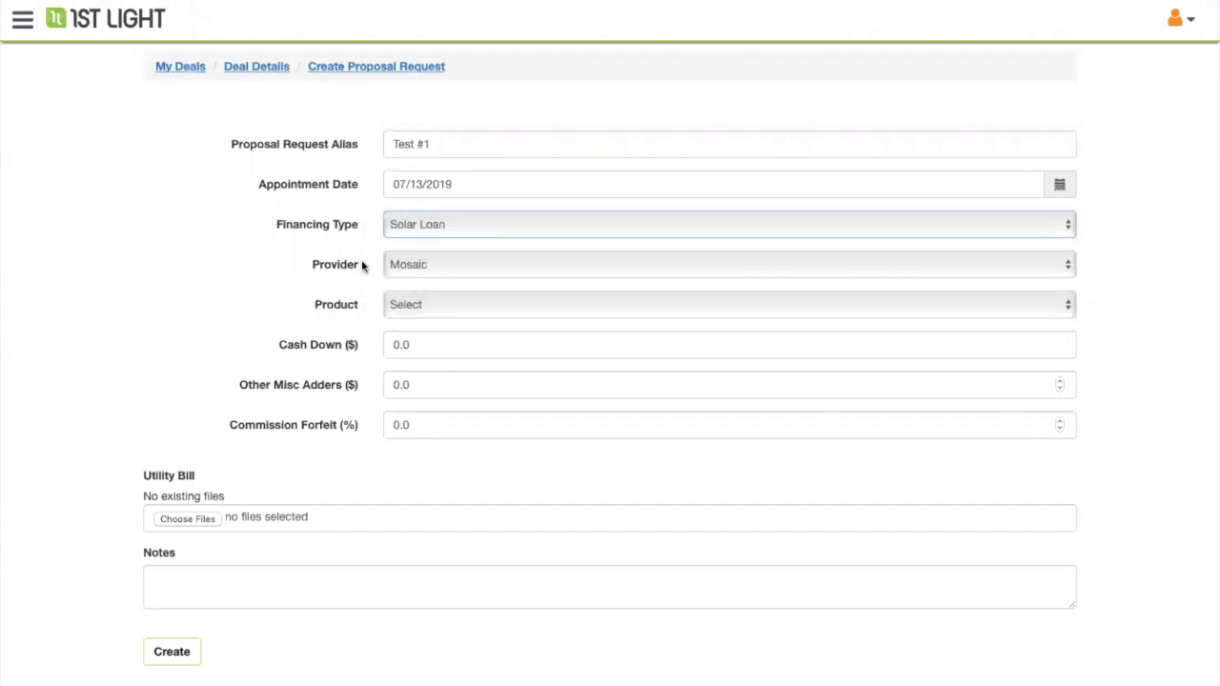
click(430, 264)
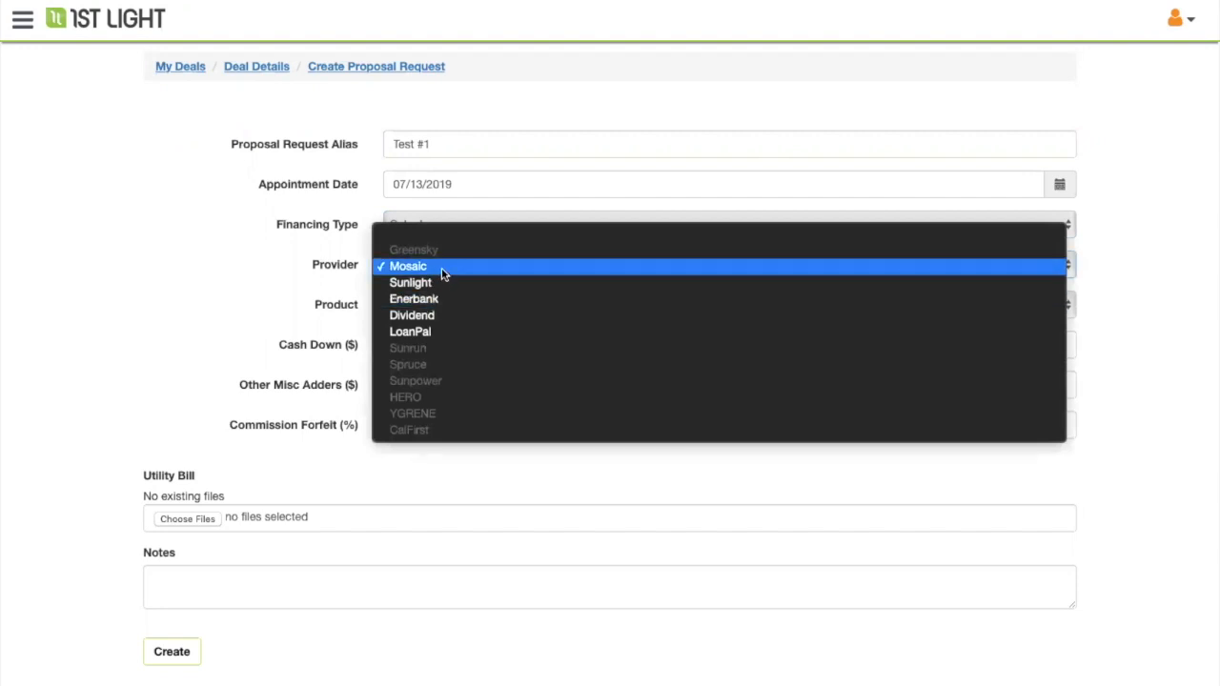
click(442, 269)
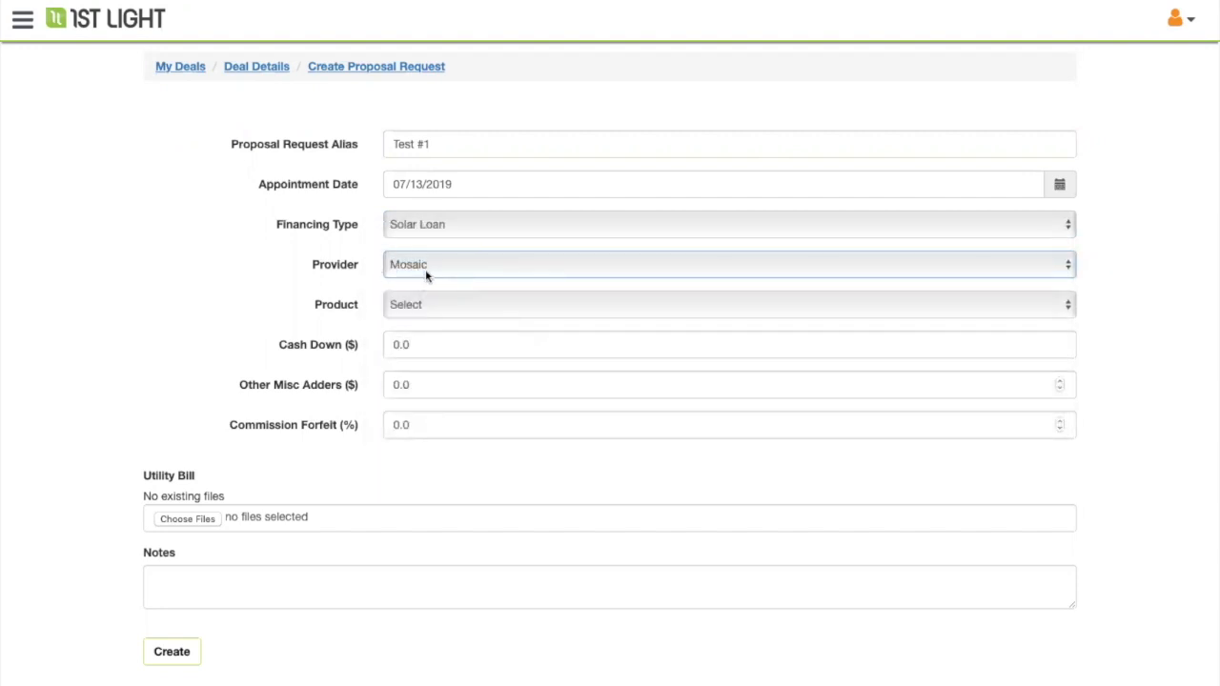
click(433, 304)
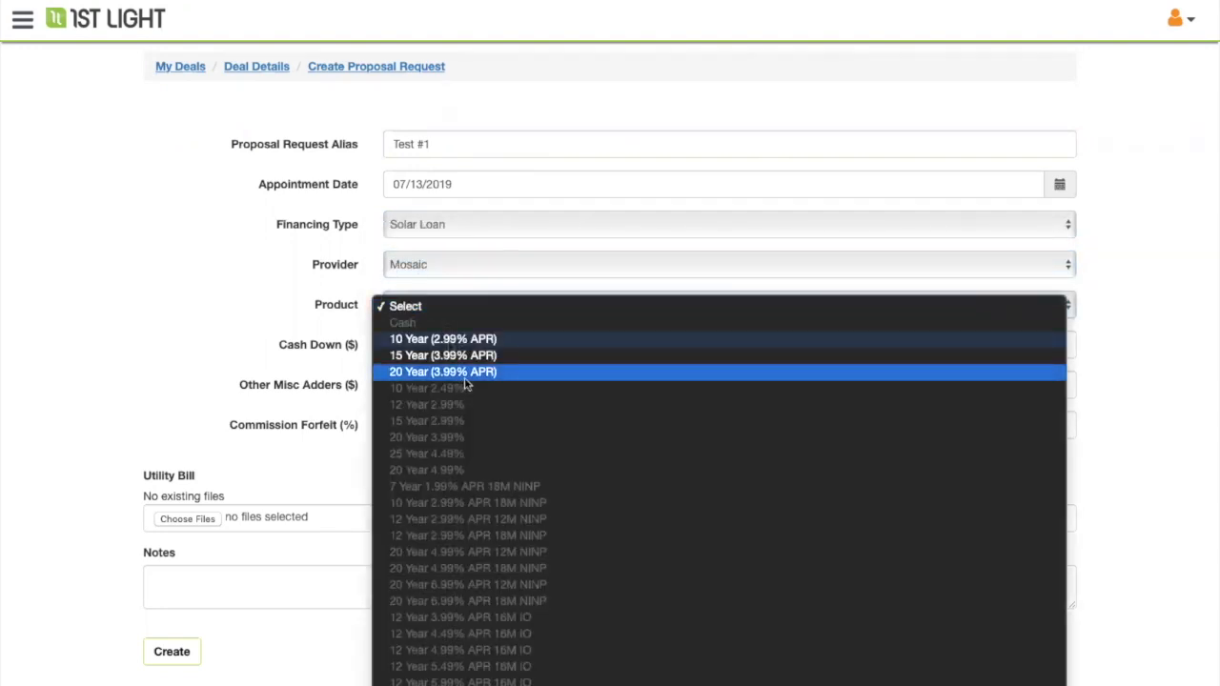
click(465, 372)
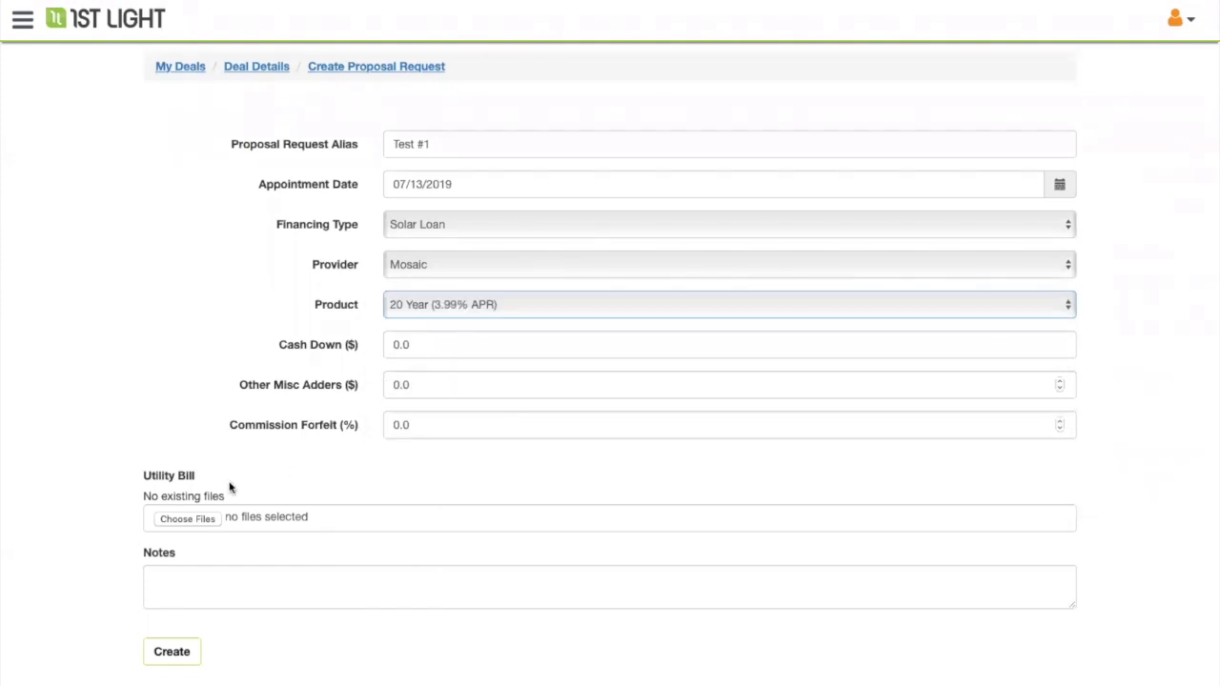
click(209, 519)
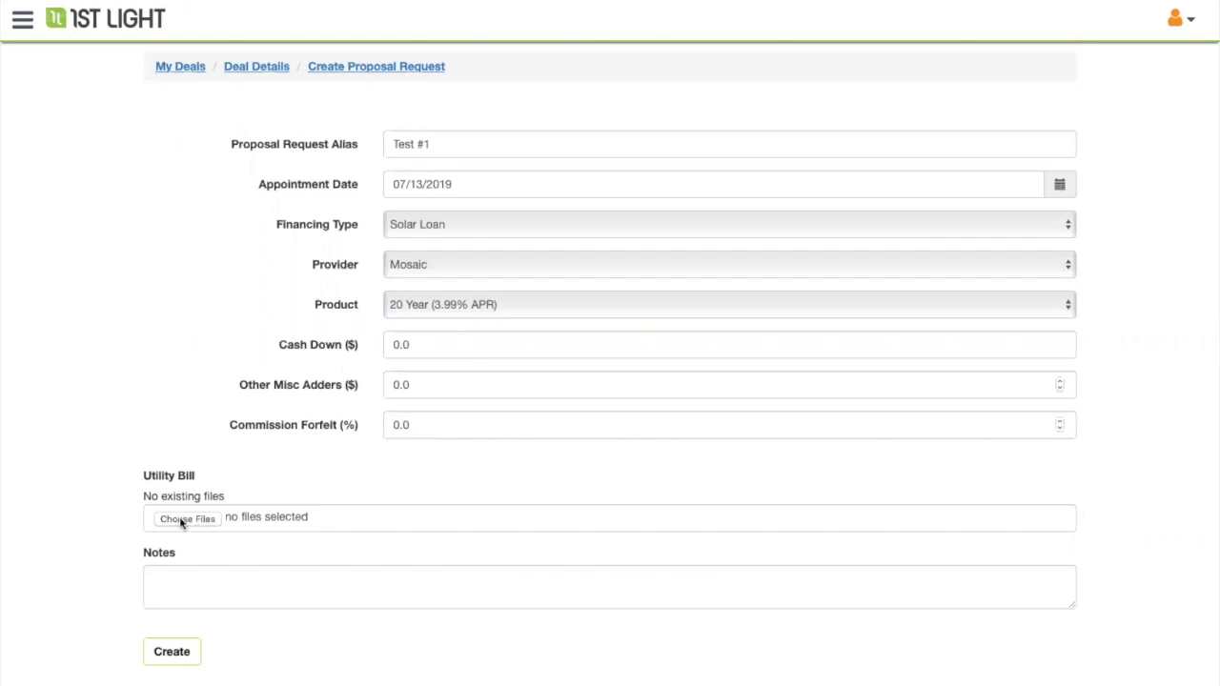
click(172, 651)
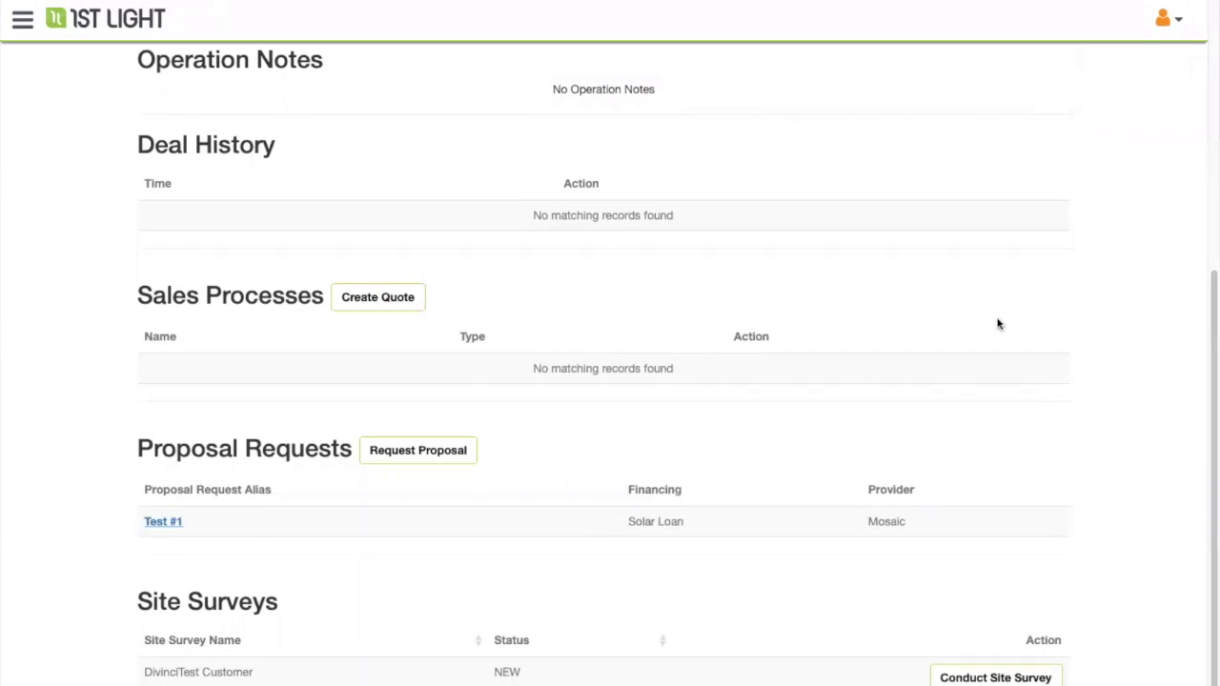
- Create a quote for the deal using the Mosaic sale process and begin it
click(361, 298)
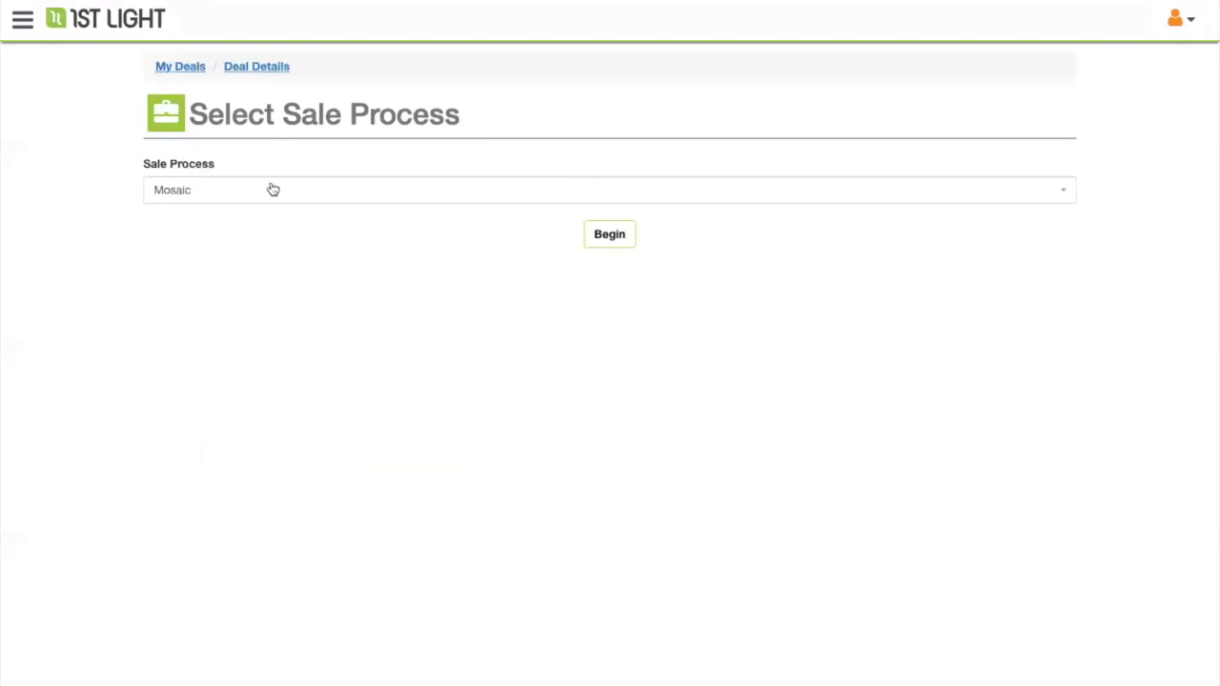
click(371, 198)
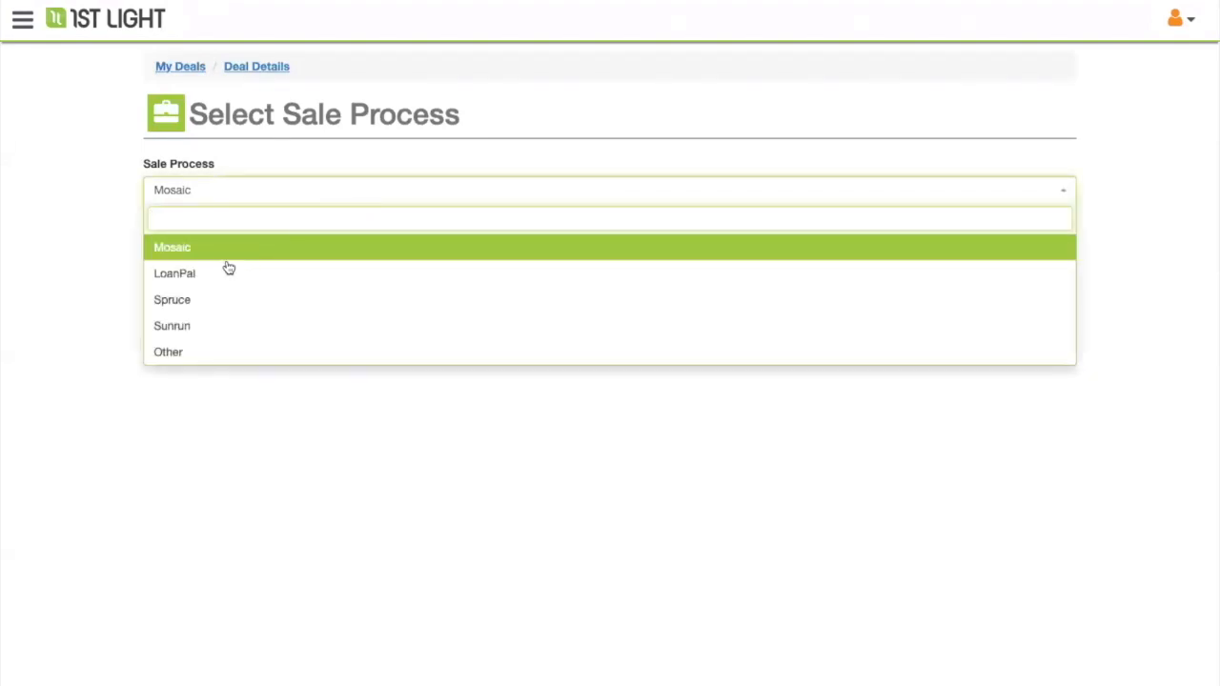
click(209, 401)
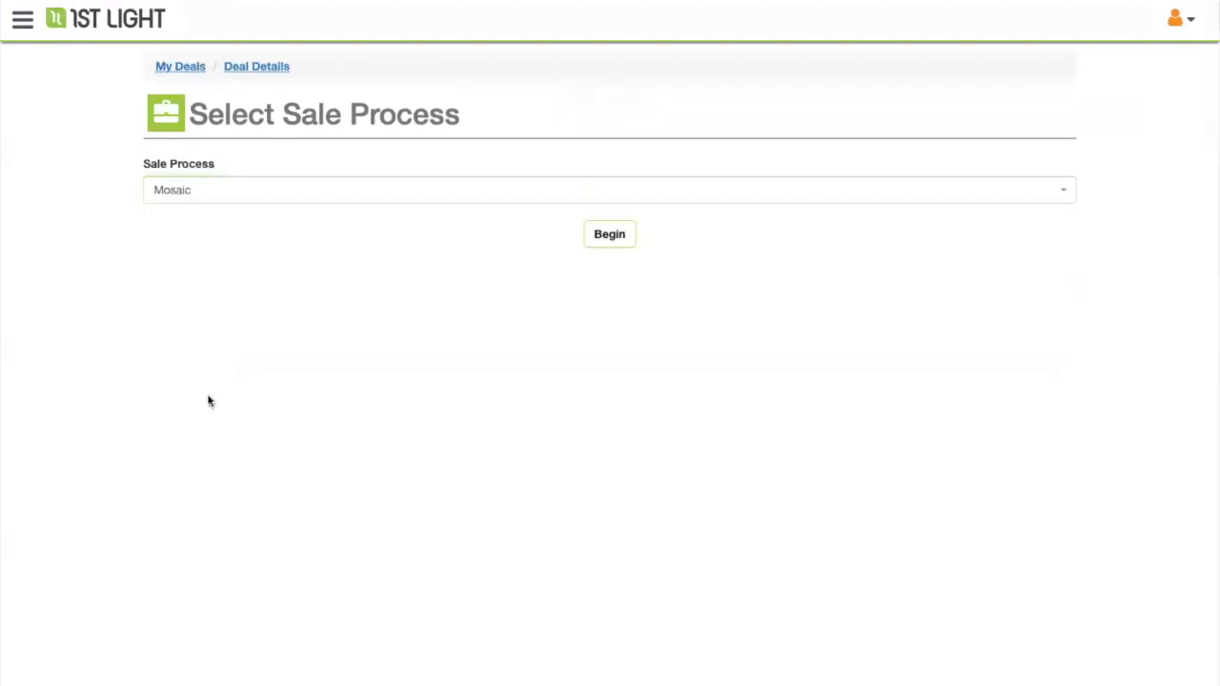
click(180, 194)
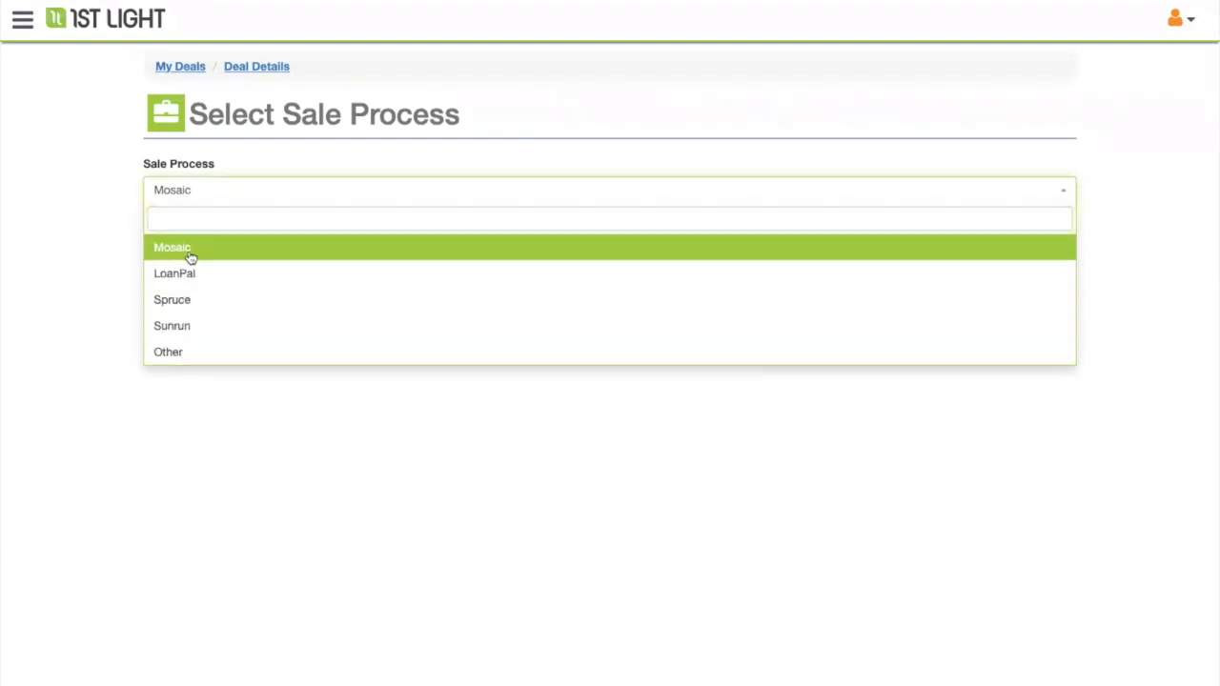
click(191, 250)
click(587, 237)
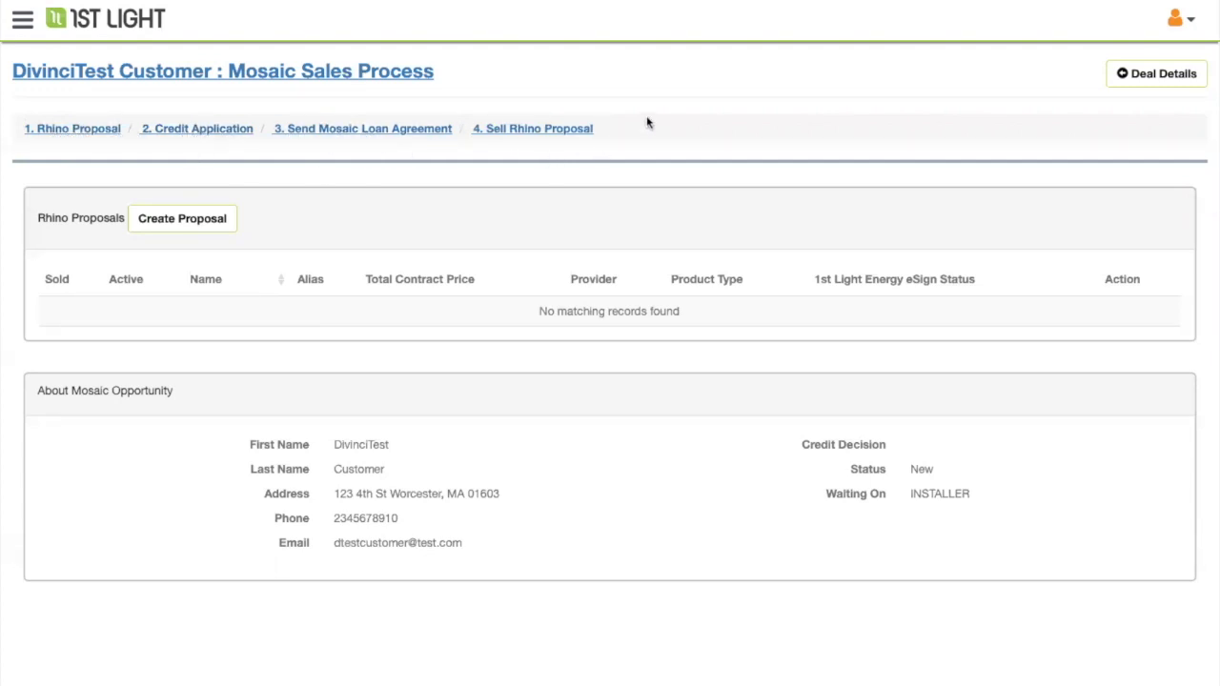
- Create Rhino proposal 'Mosaic #1', keeping the current sales rep
click(170, 228)
click(579, 105)
text(Mosaic #1)
click(772, 163)
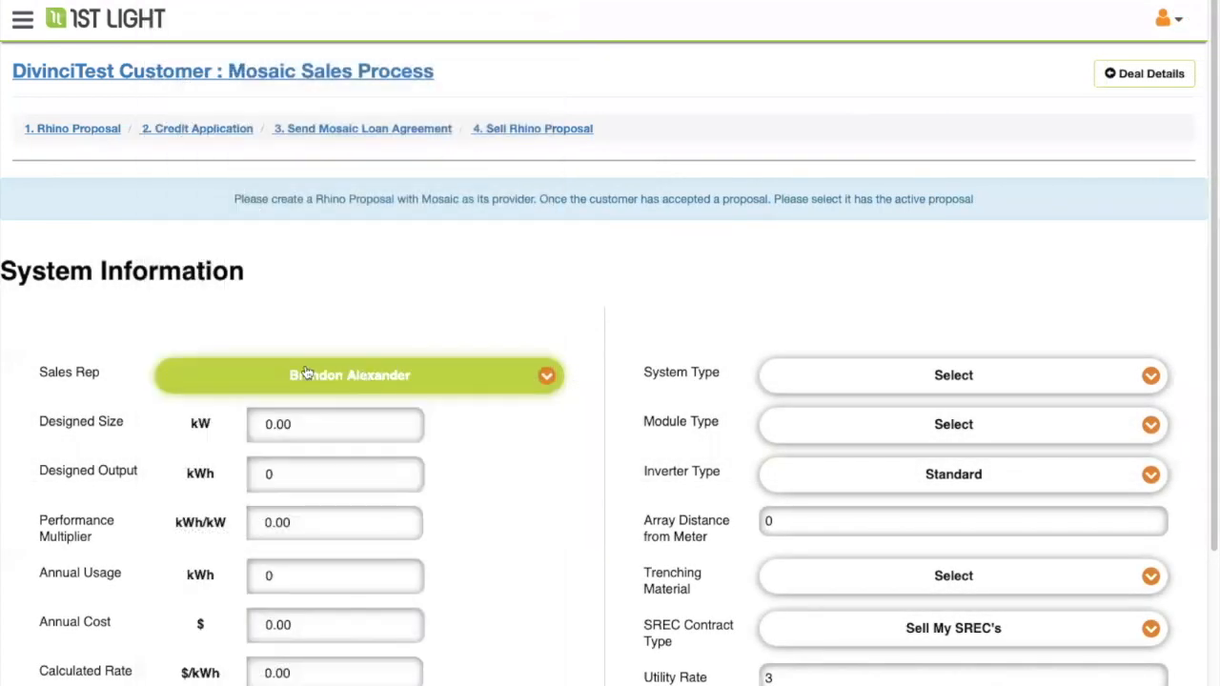
click(448, 384)
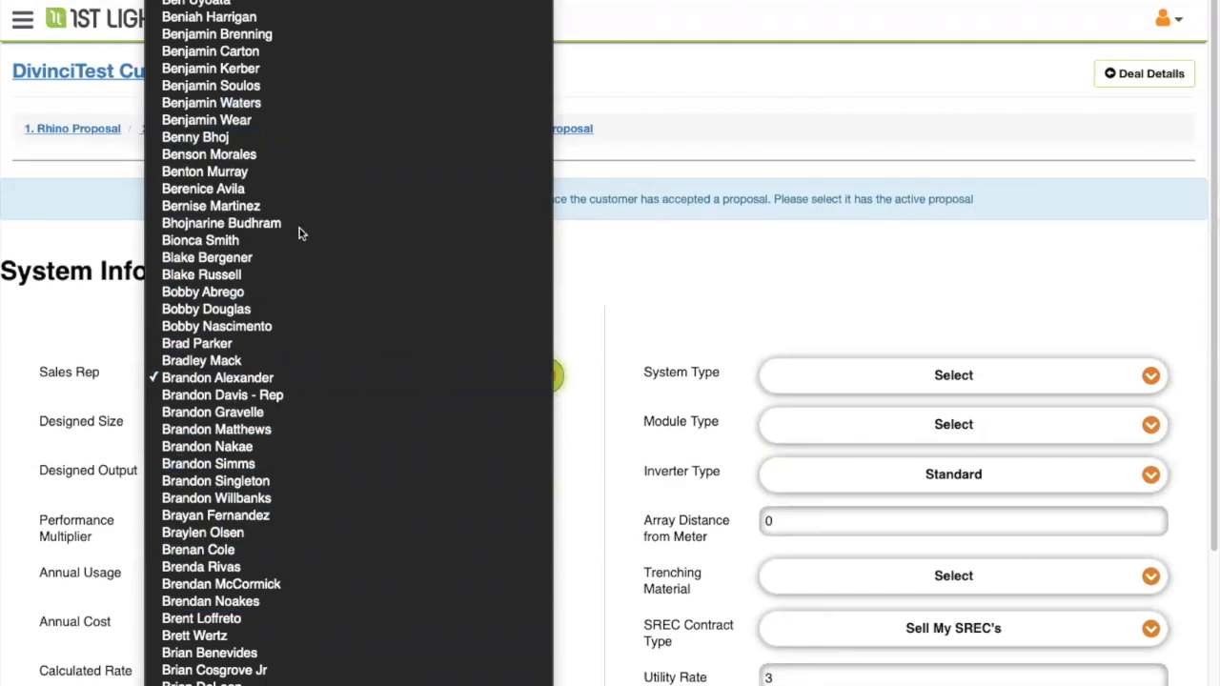
click(698, 293)
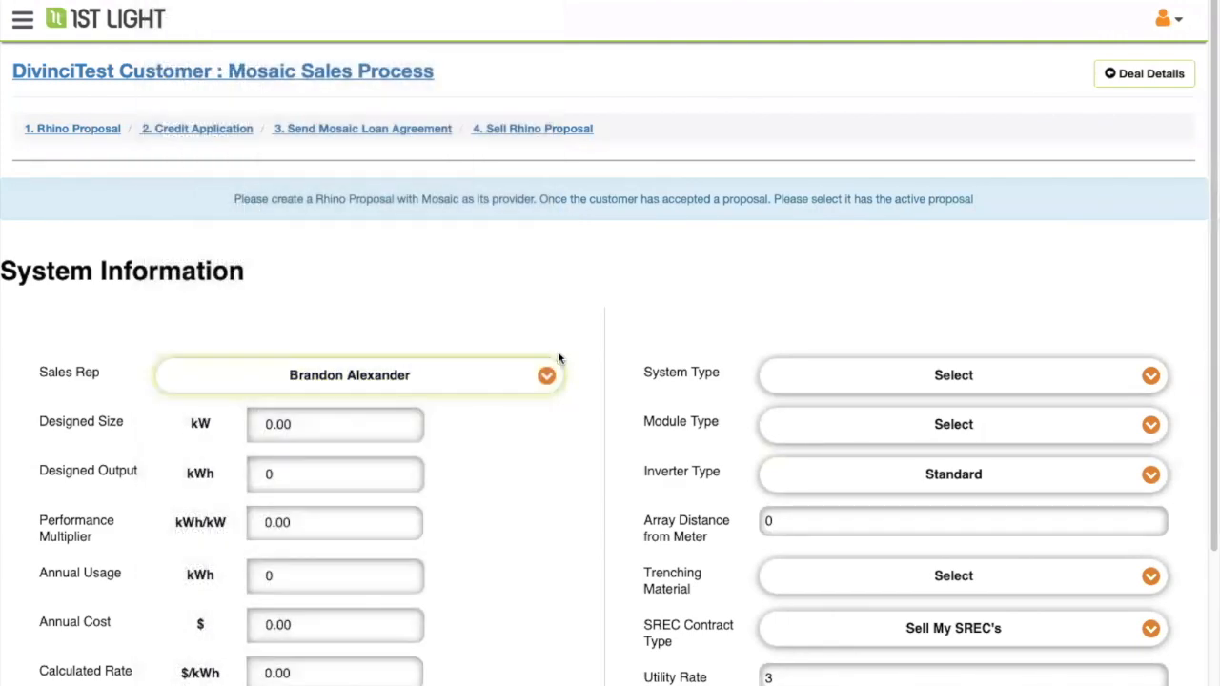
- Enter 5 kW designed size, 6000 kWh output, 6,000 kWh annual usage and $1,500 annual cost
scroll(579, 313, down, 1)
click(322, 367)
text(5)
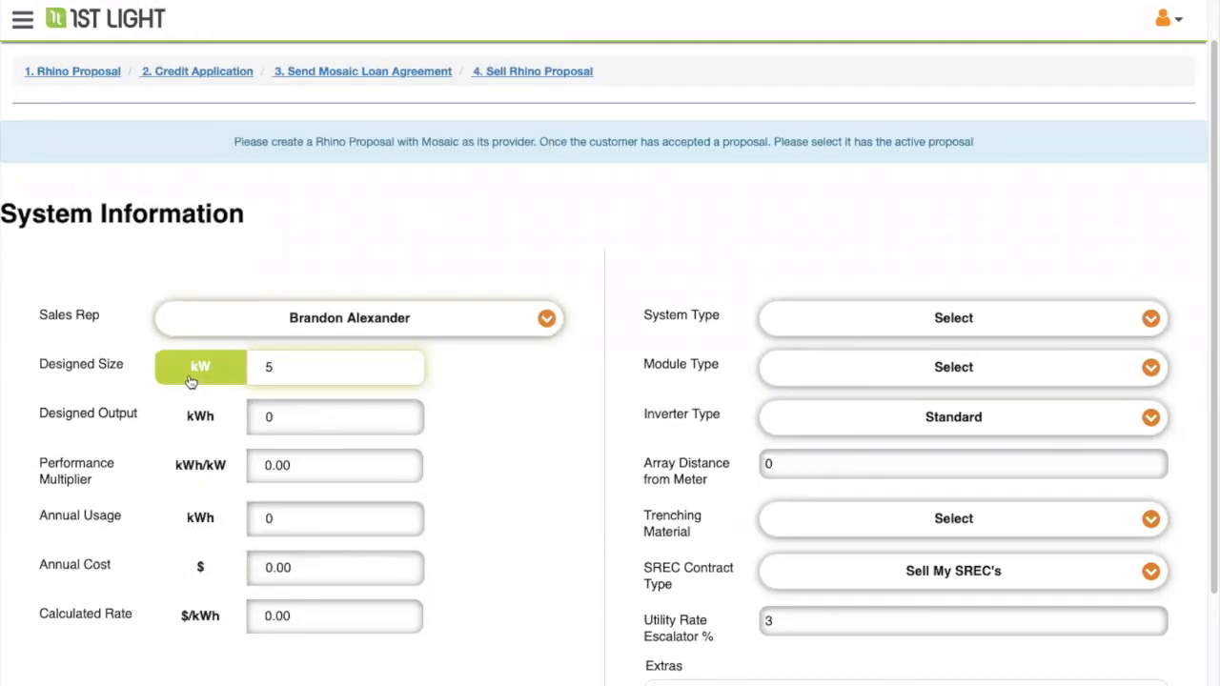
click(372, 421)
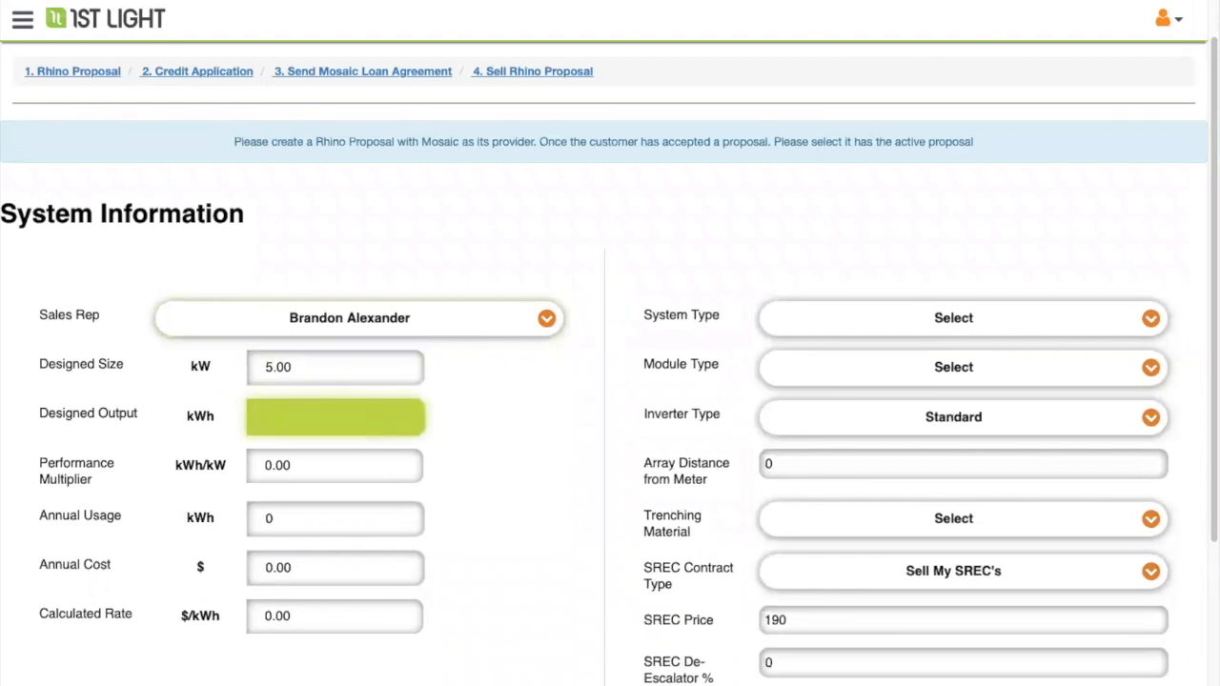
text(6000)
click(449, 471)
click(333, 518)
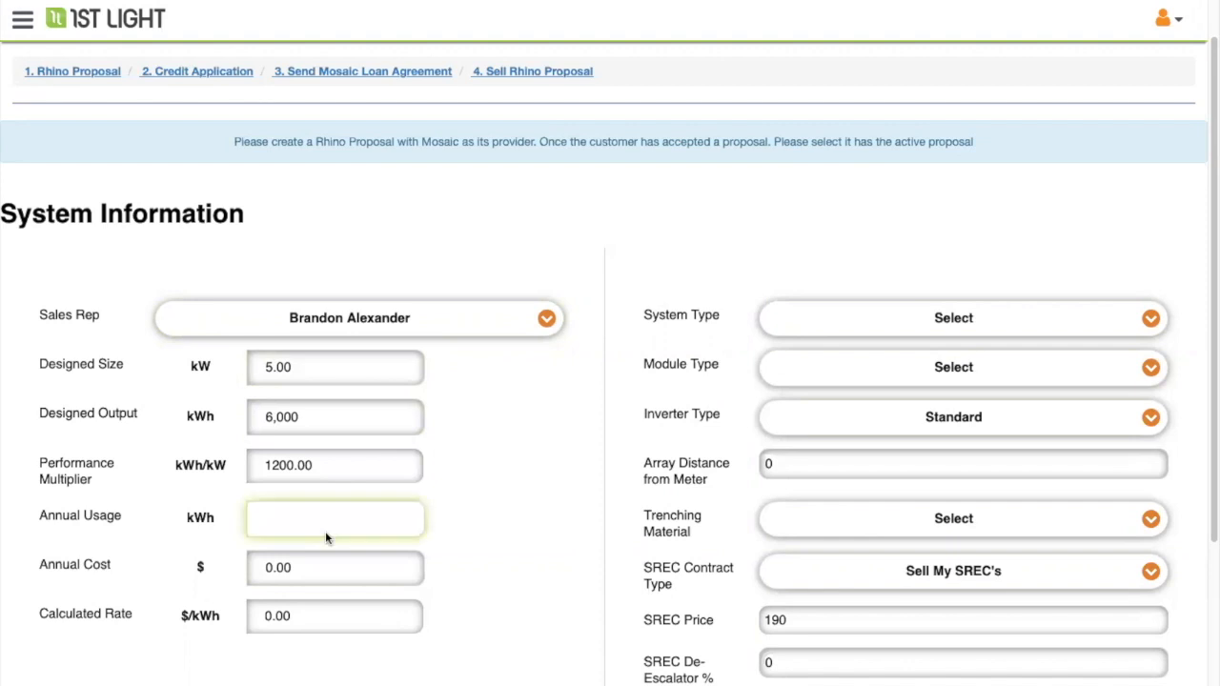
text(6,00)
text(000)
click(340, 551)
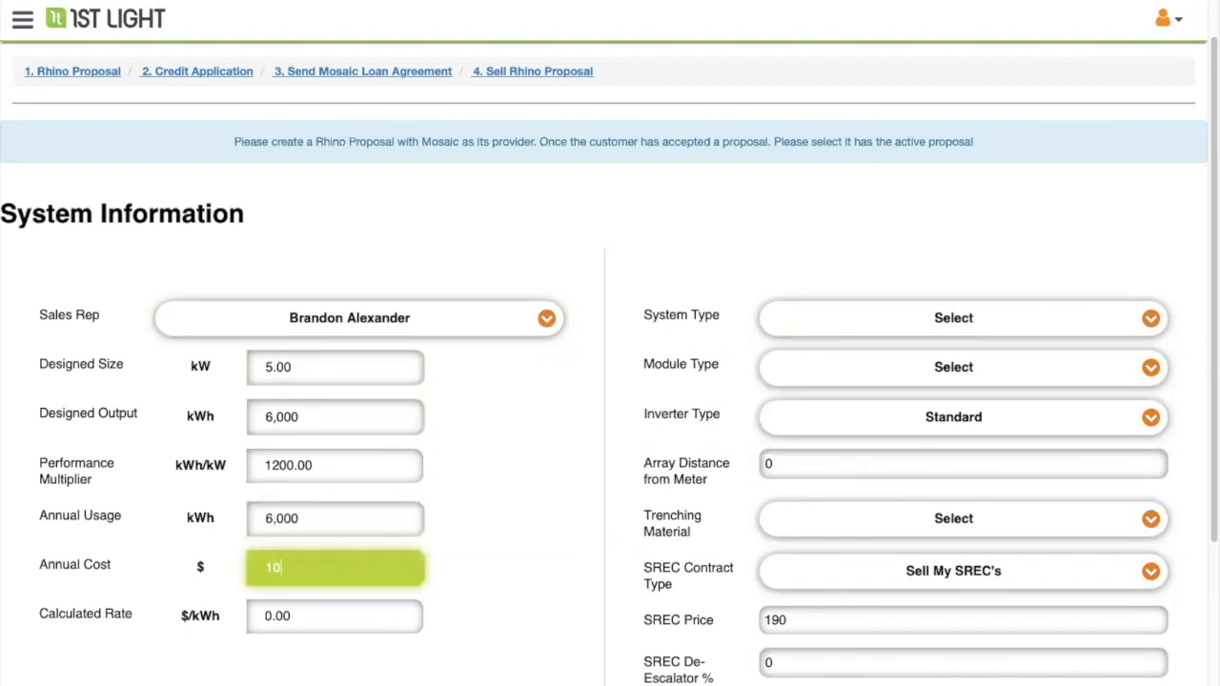
key(Tab)
key(Tab)
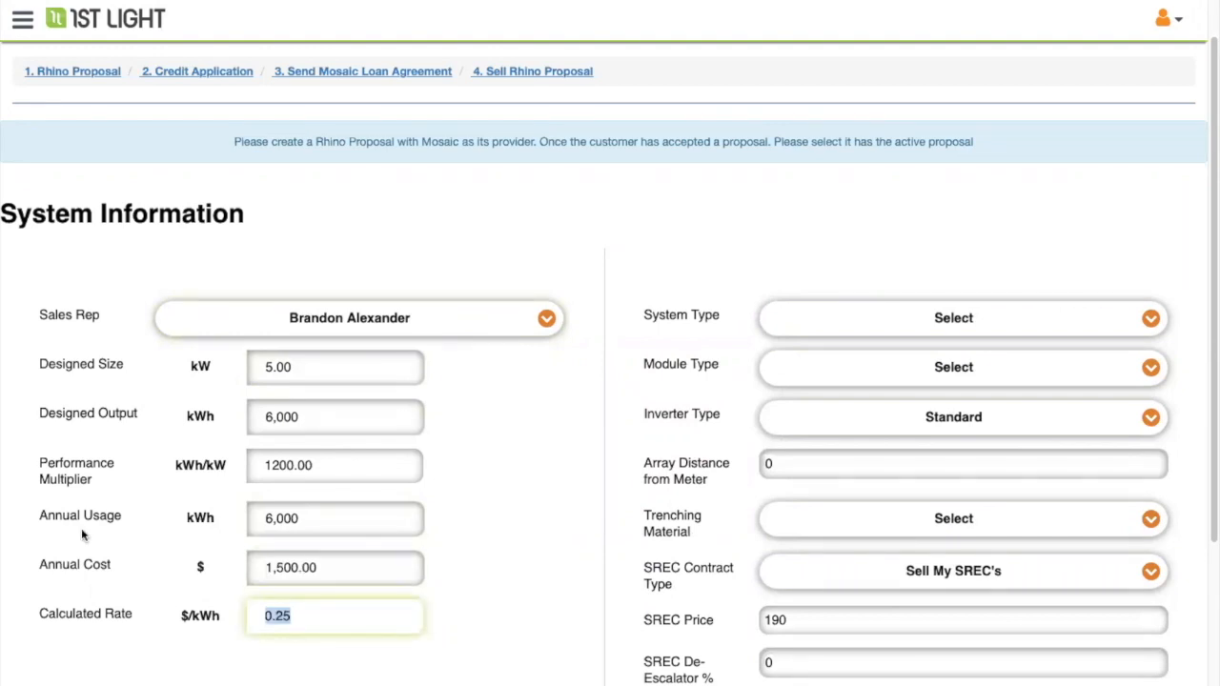
scroll(400, 595, down, 1)
click(452, 568)
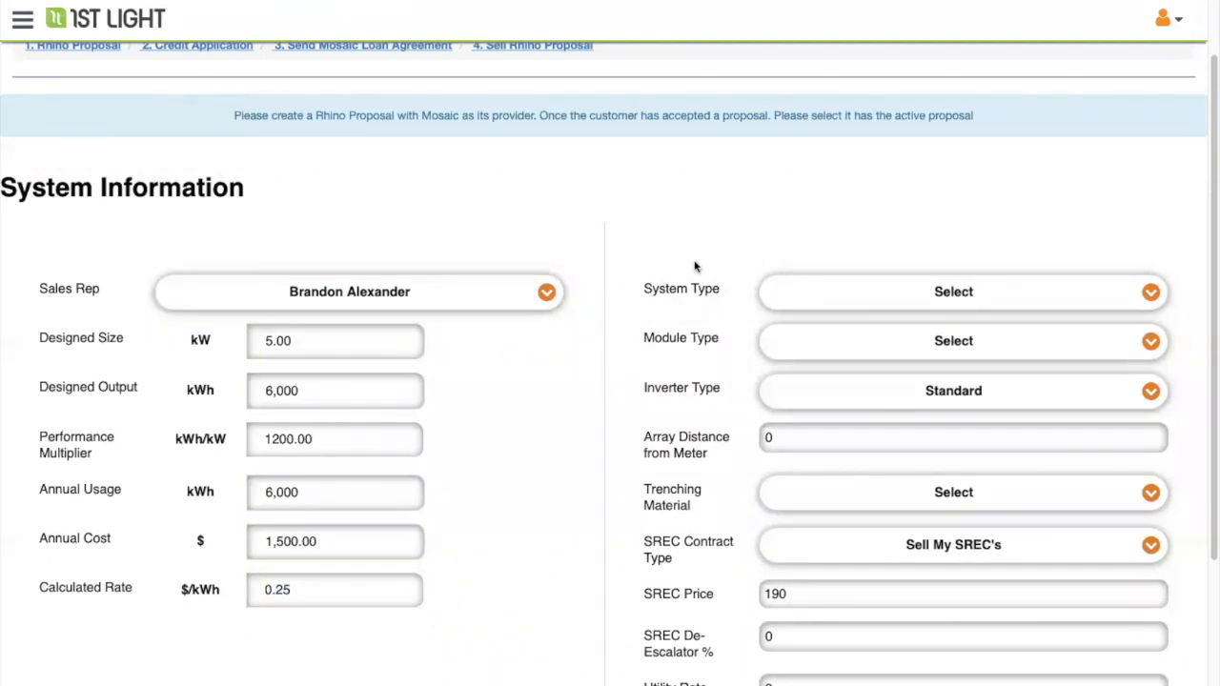
scroll(693, 270, down, 3)
scroll(694, 273, up, 1)
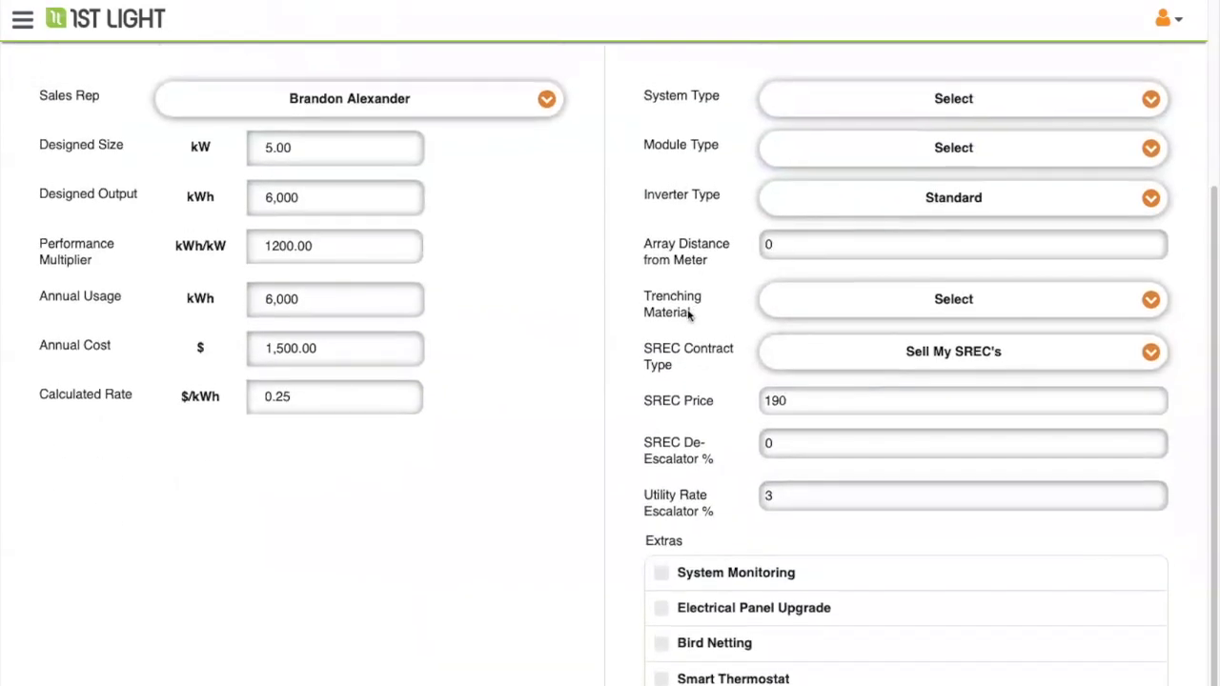
- Set the system to Roof Mounted with Standard Panel modules and the Standard inverter
scroll(690, 316, up, 1)
click(841, 206)
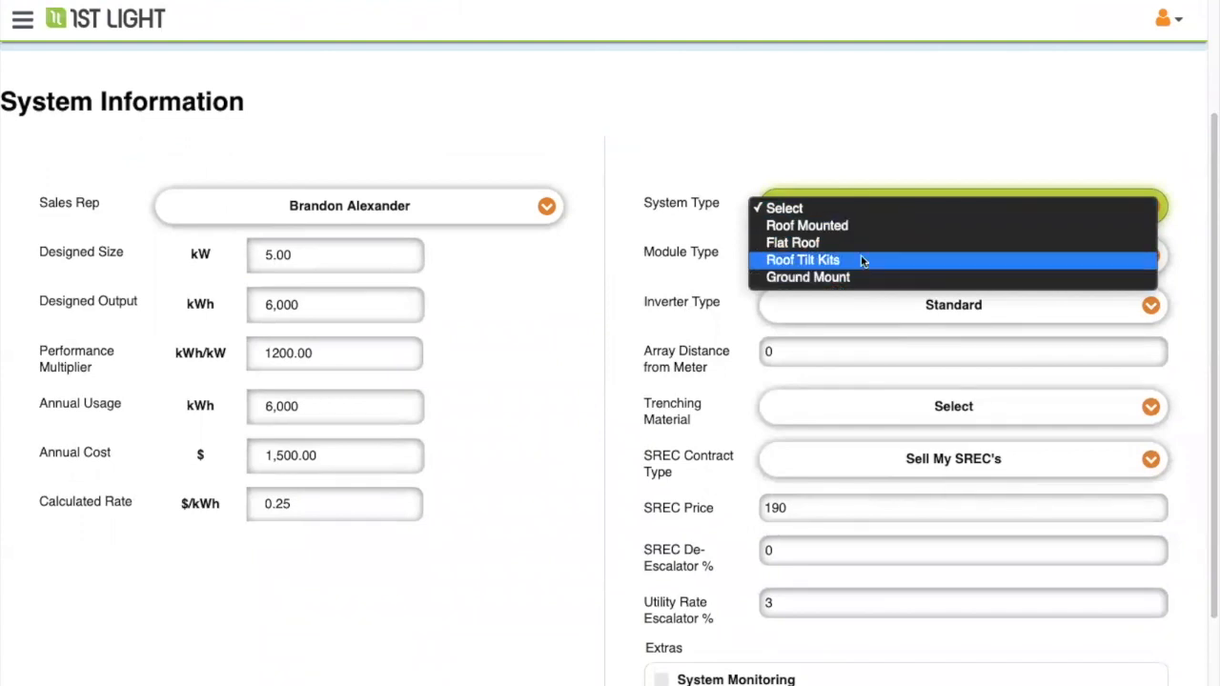
click(863, 226)
click(874, 251)
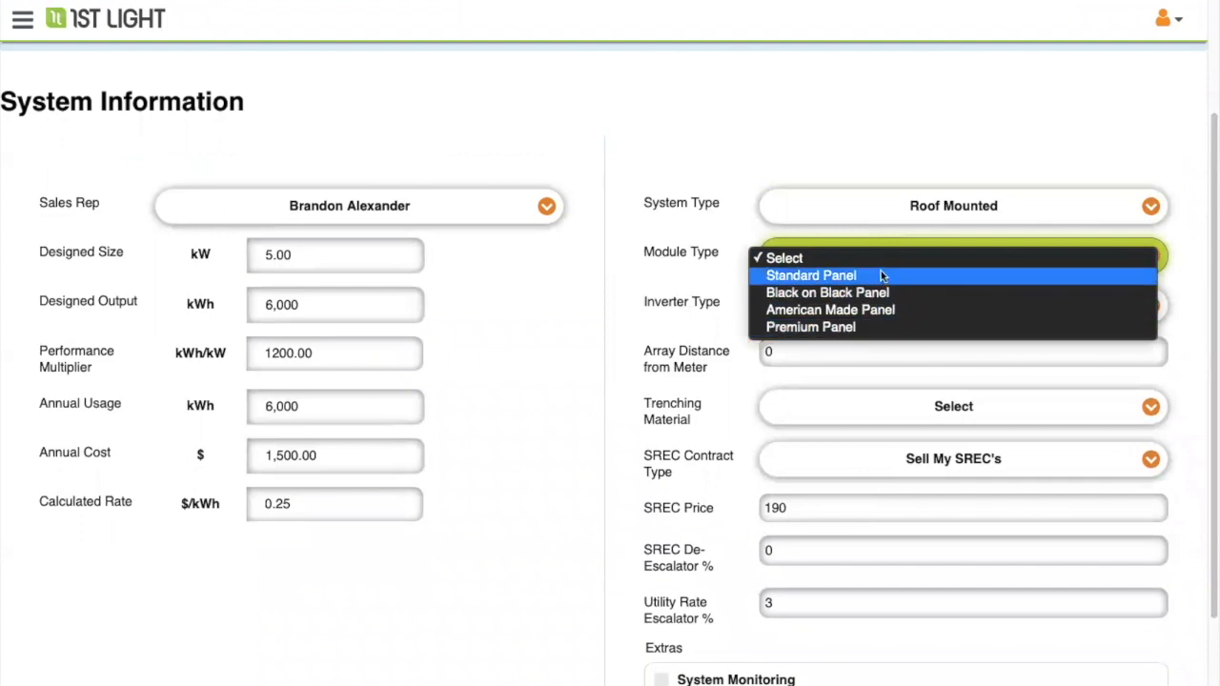
click(882, 277)
click(886, 312)
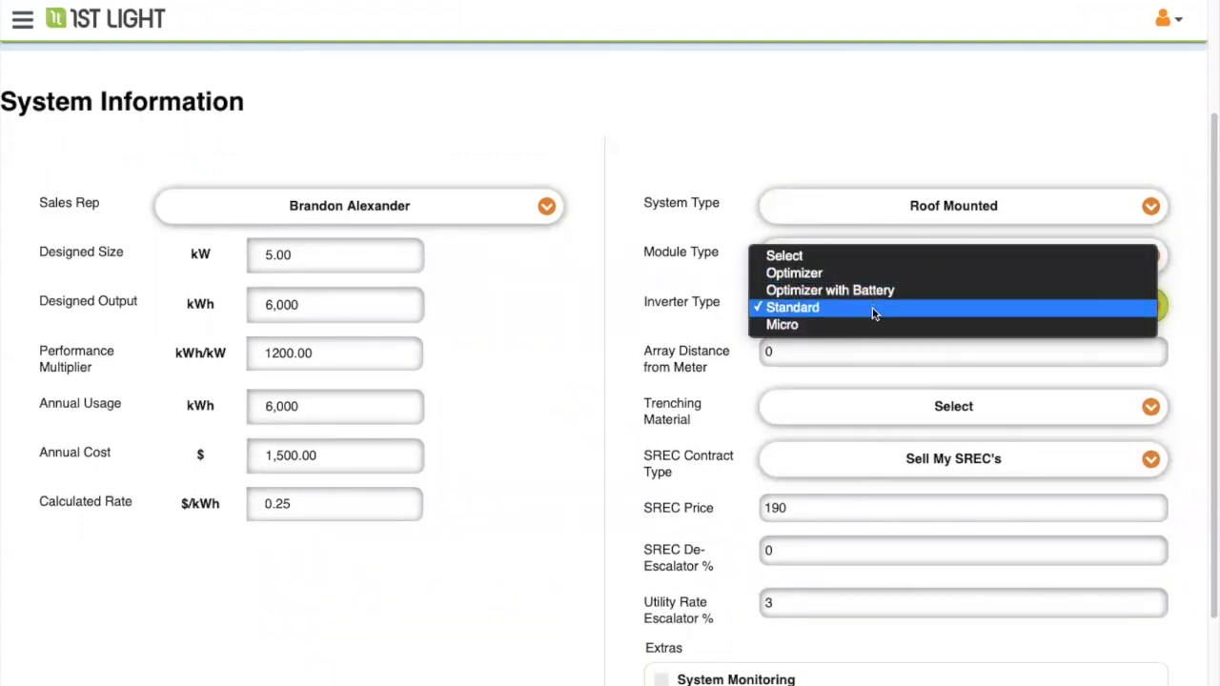
click(881, 309)
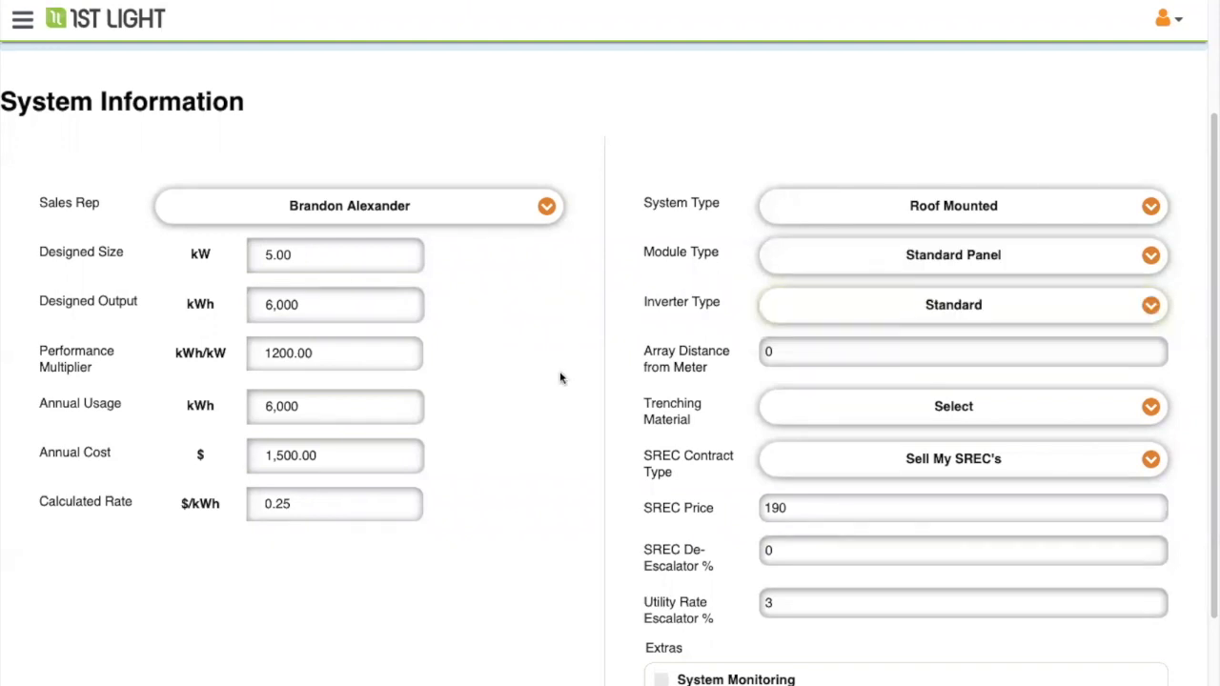
- Tick System Monitoring under Extras and set the SREC contract type to None
scroll(730, 381, down, 1)
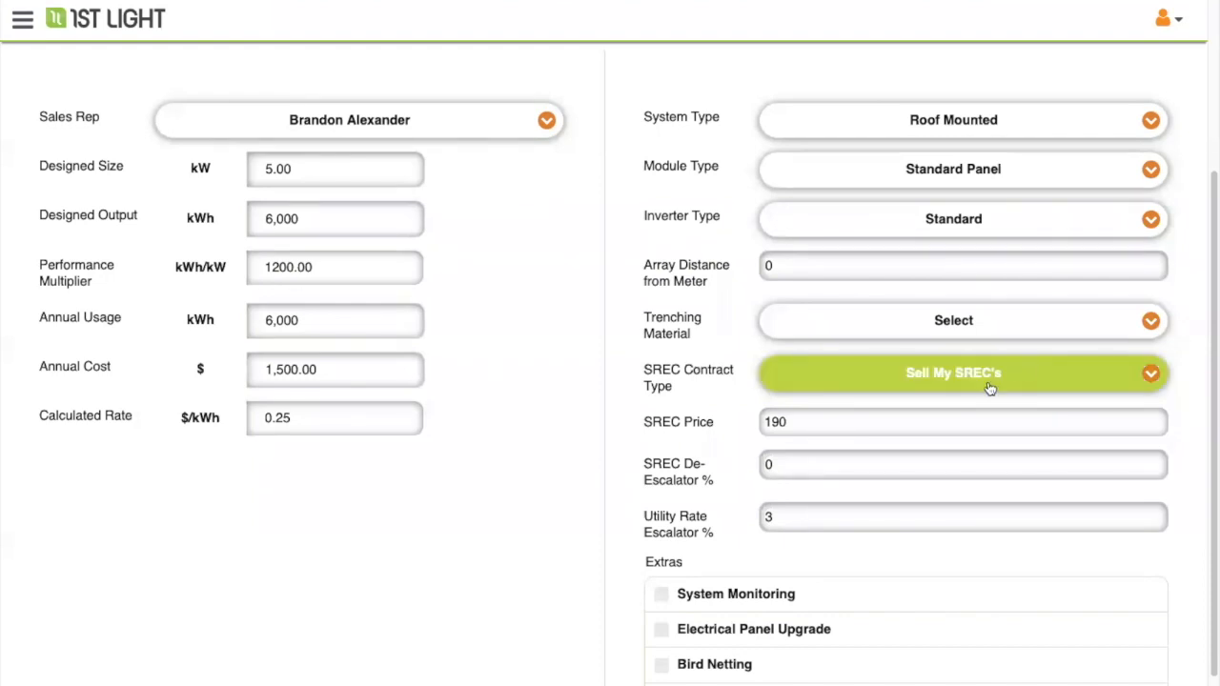
click(825, 418)
click(886, 374)
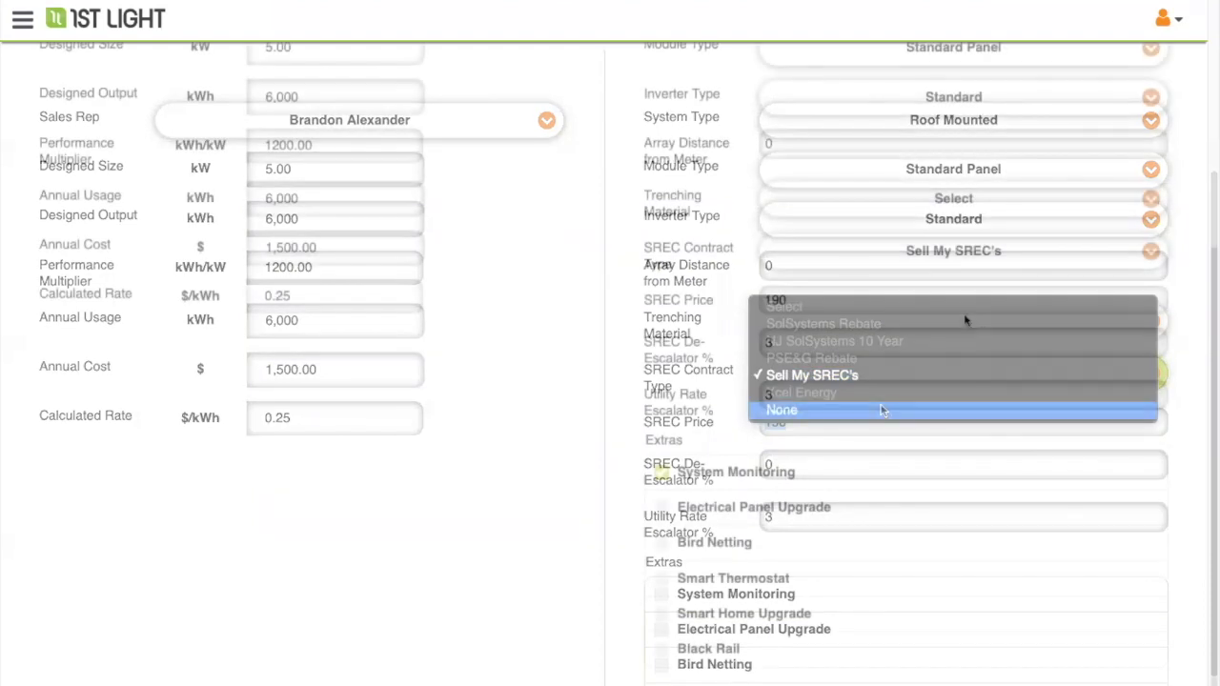
click(952, 250)
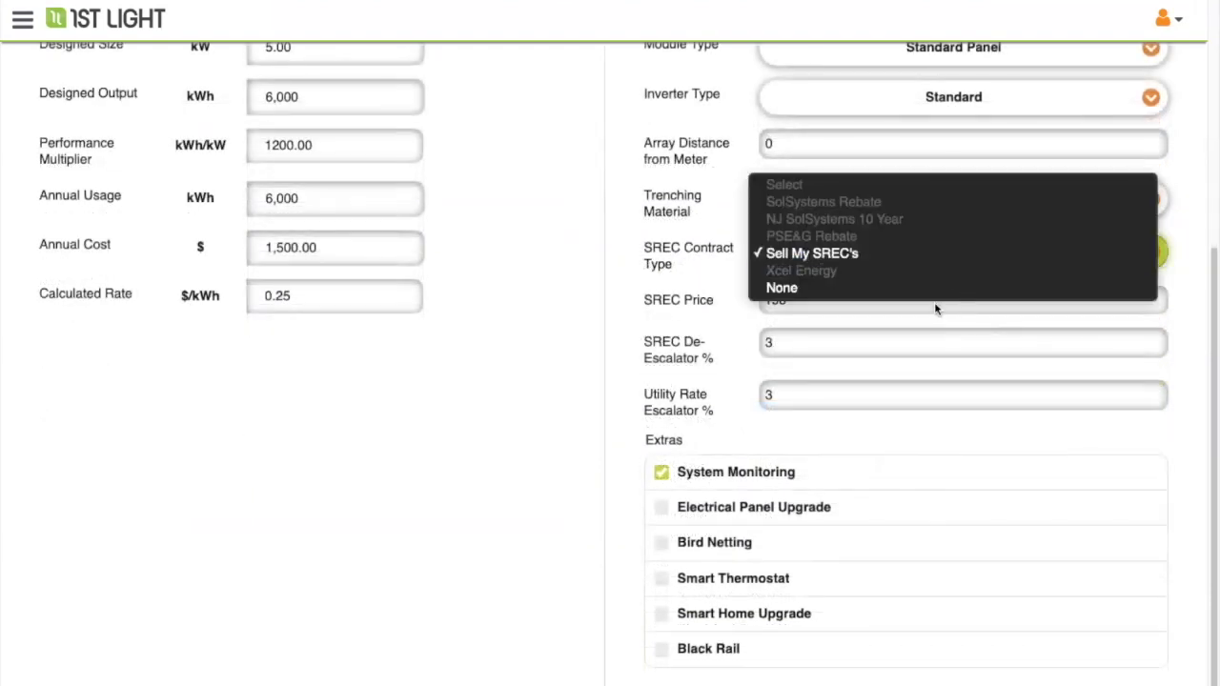
click(931, 286)
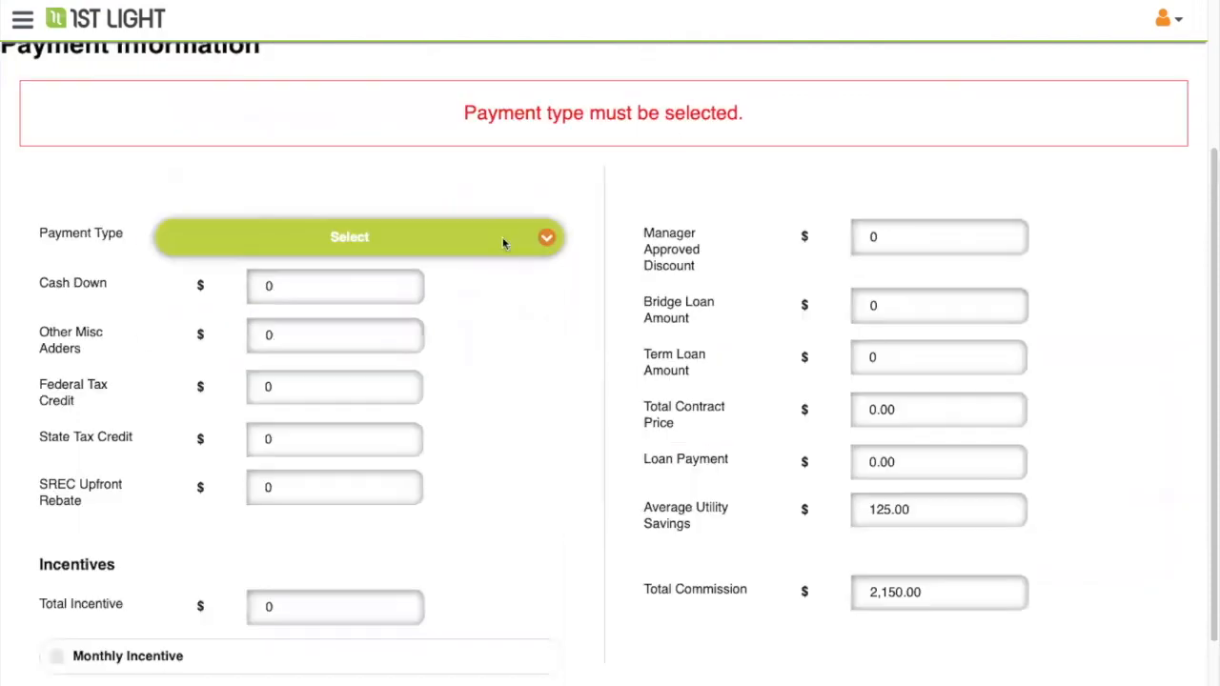
- Set the payment to a Mosaic Solar Loan on the 20 Year (3.99% APR) product
click(504, 242)
click(494, 275)
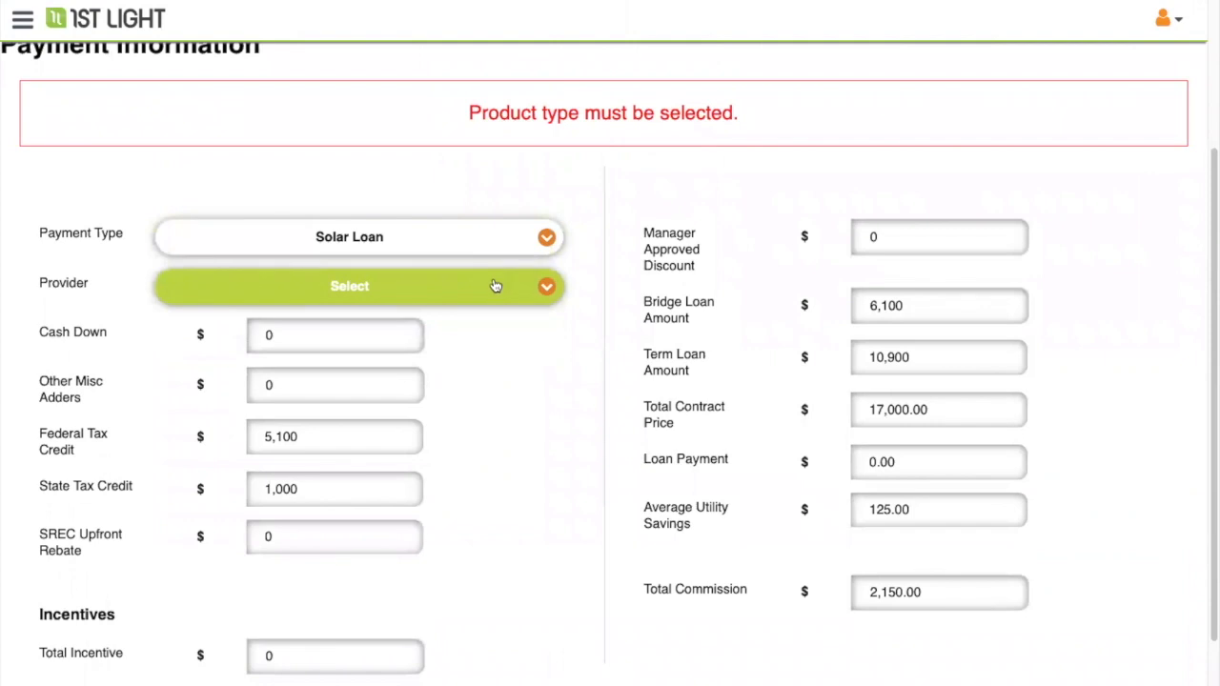
click(496, 284)
click(492, 309)
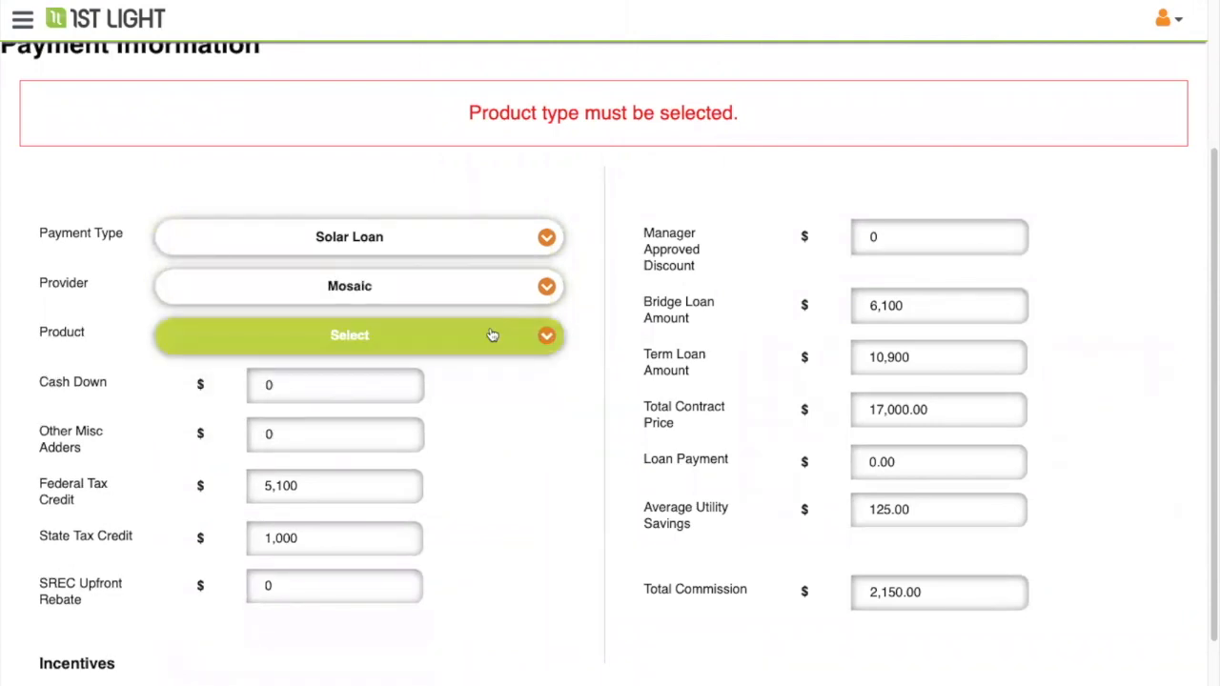
click(487, 333)
click(474, 390)
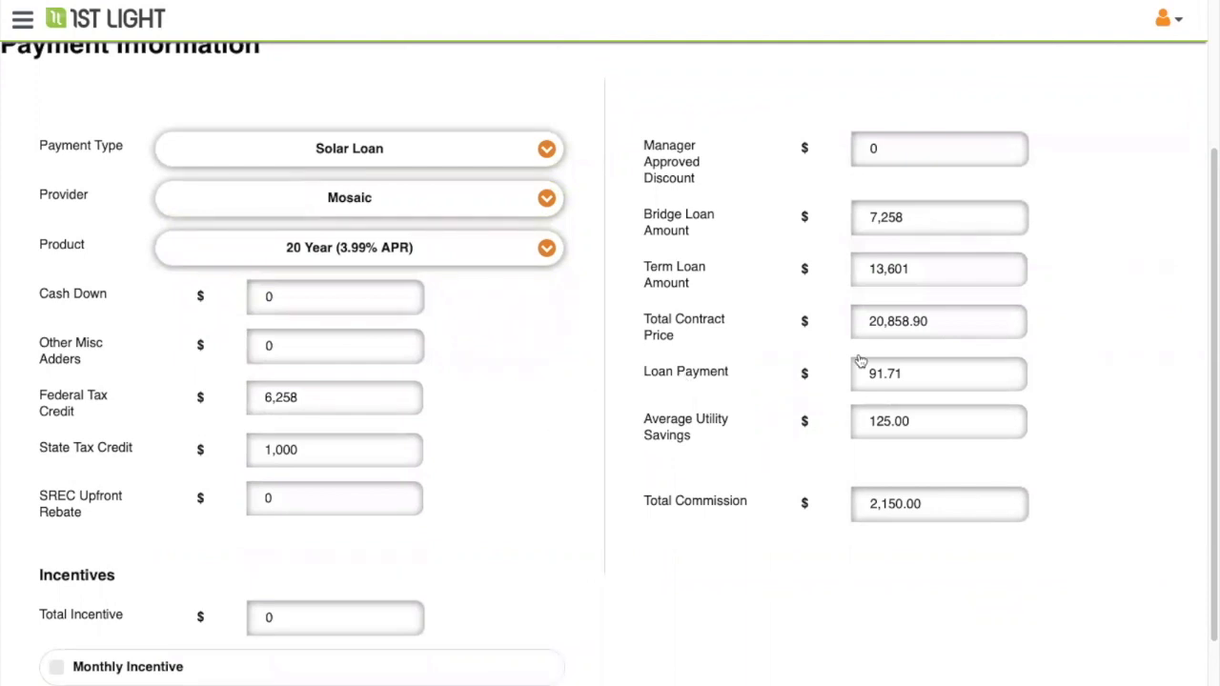
click(917, 321)
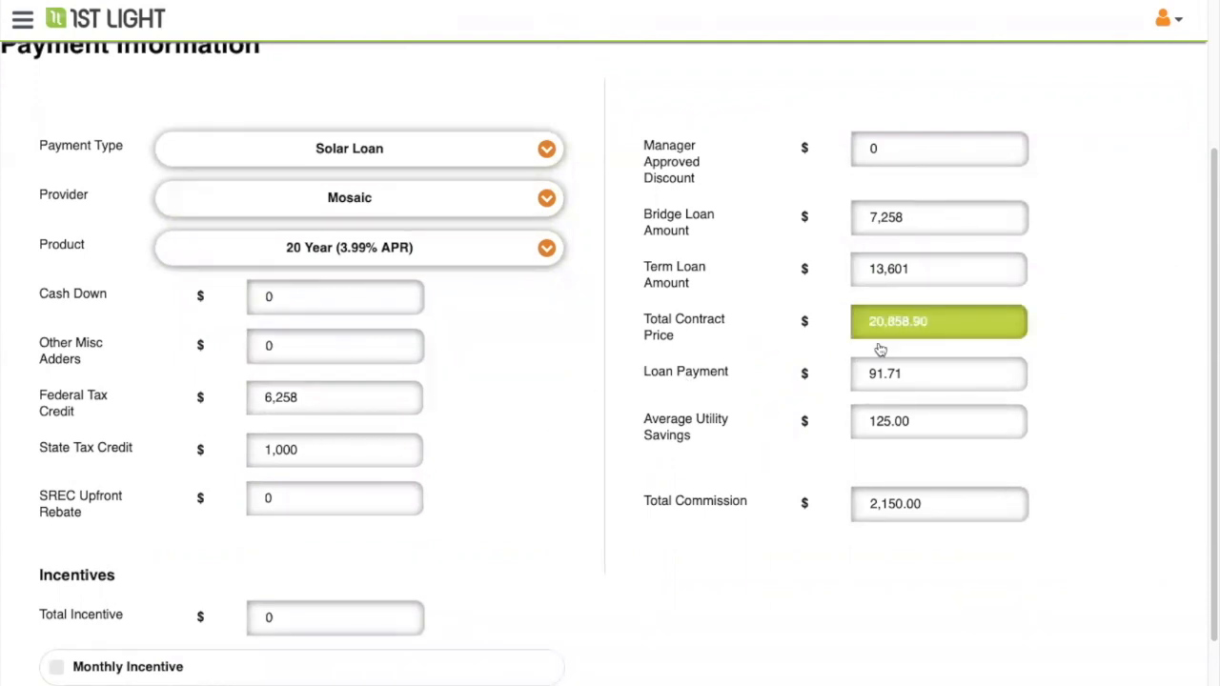
- Keep Manager Approved Discount at 0, giving a $20,858.90 contract price and $91.71 payment
scroll(800, 424, up, 3)
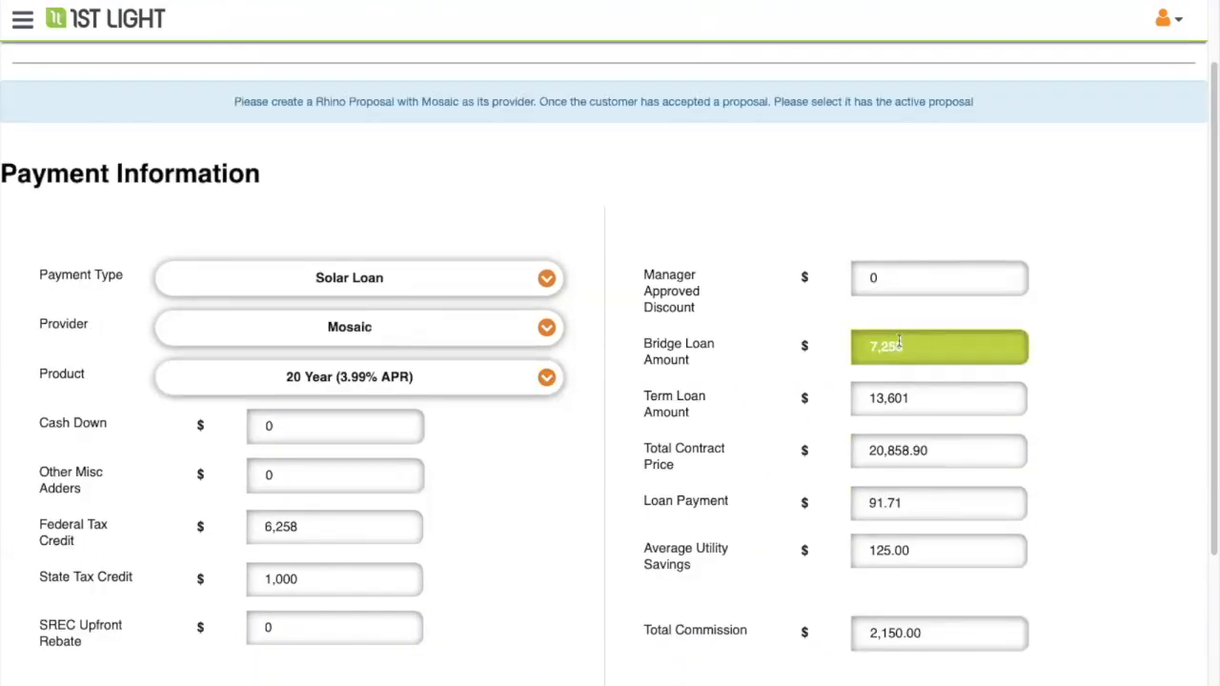
scroll(829, 378, down, 1)
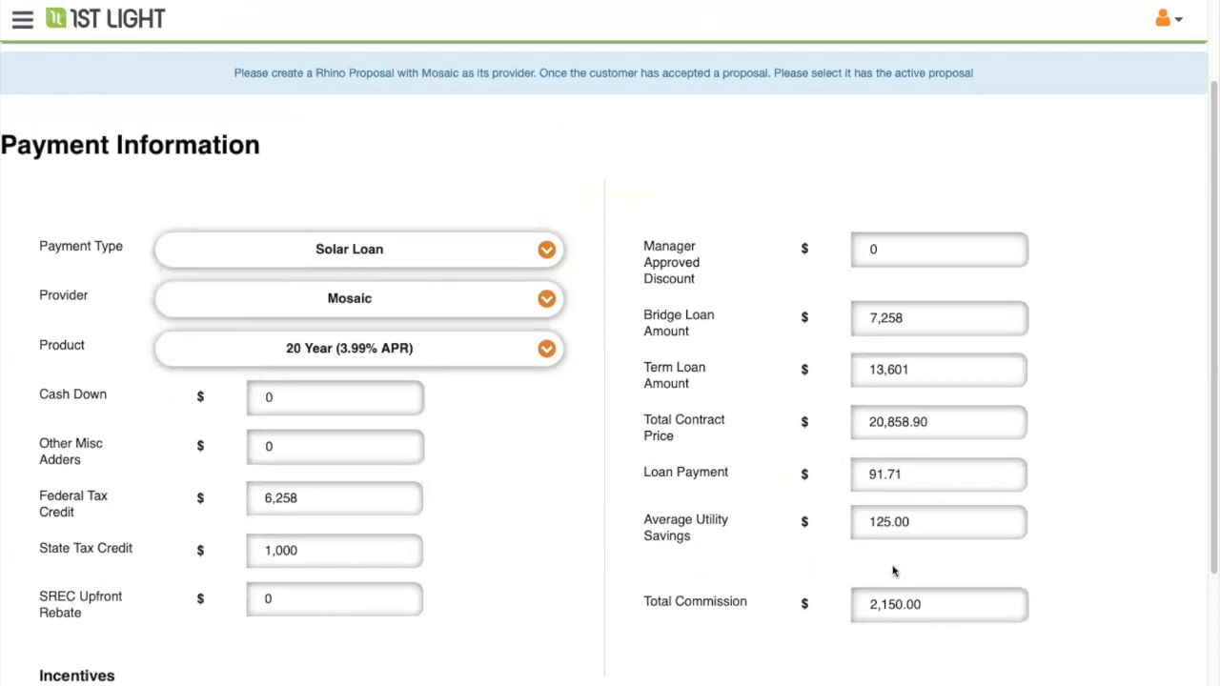
click(892, 260)
scroll(615, 416, down, 5)
scroll(790, 204, up, 3)
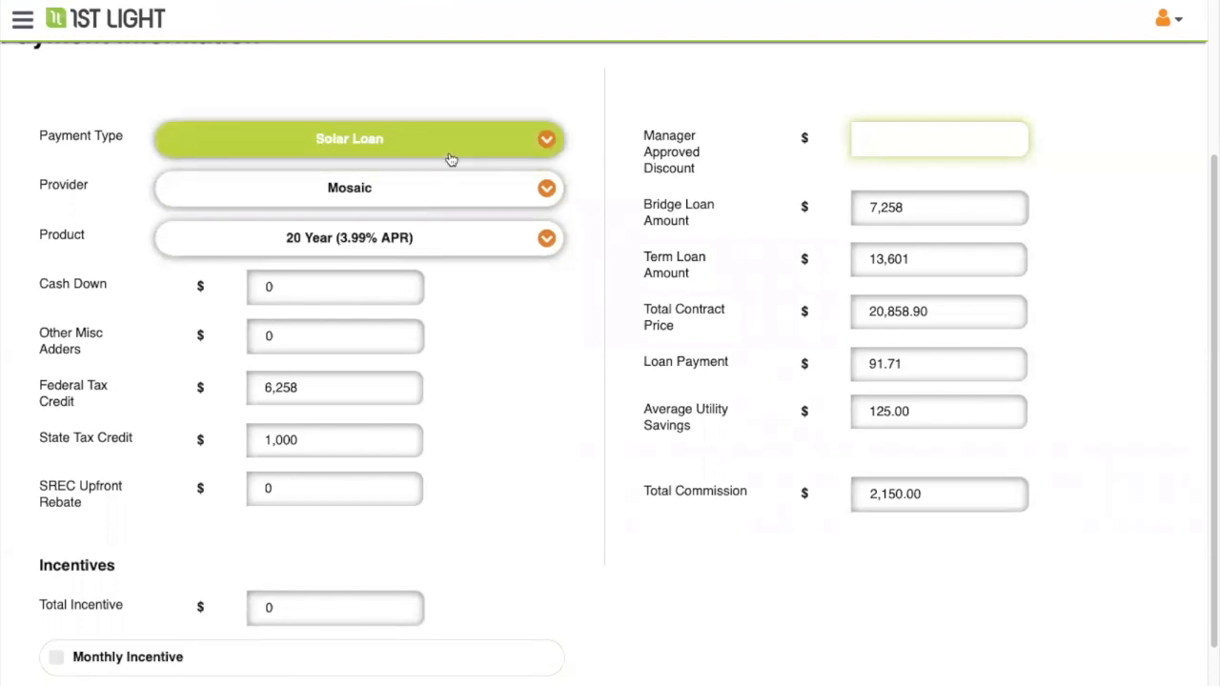
click(718, 562)
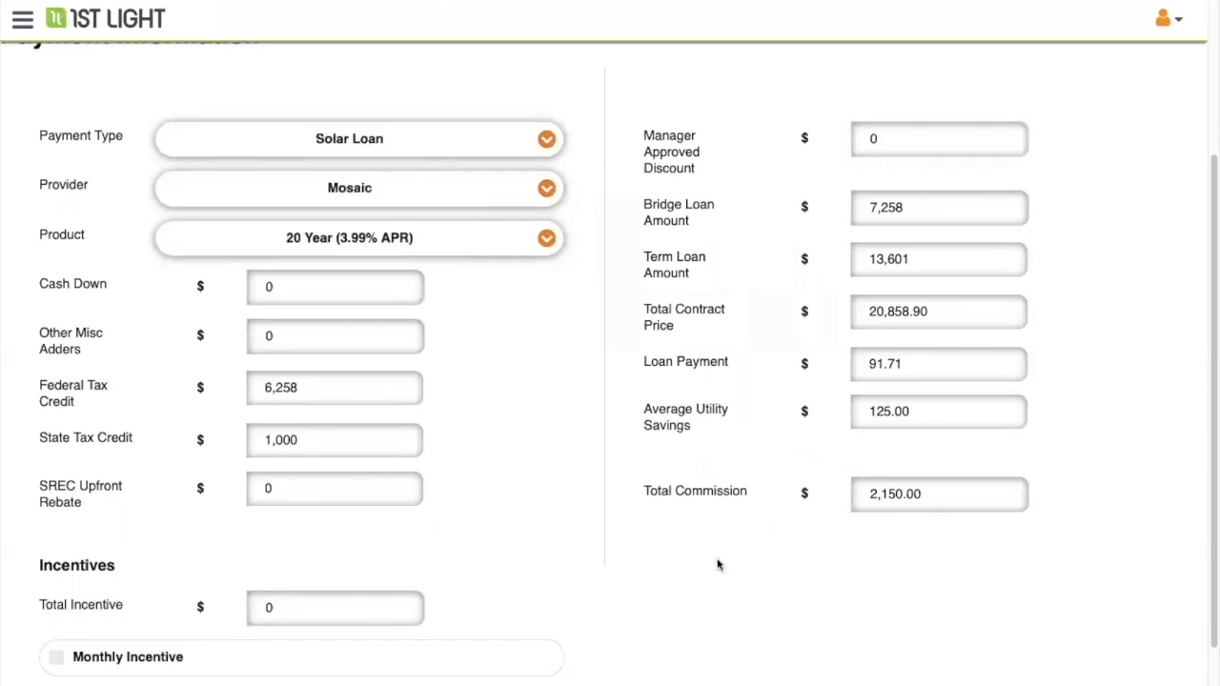
scroll(730, 552, down, 3)
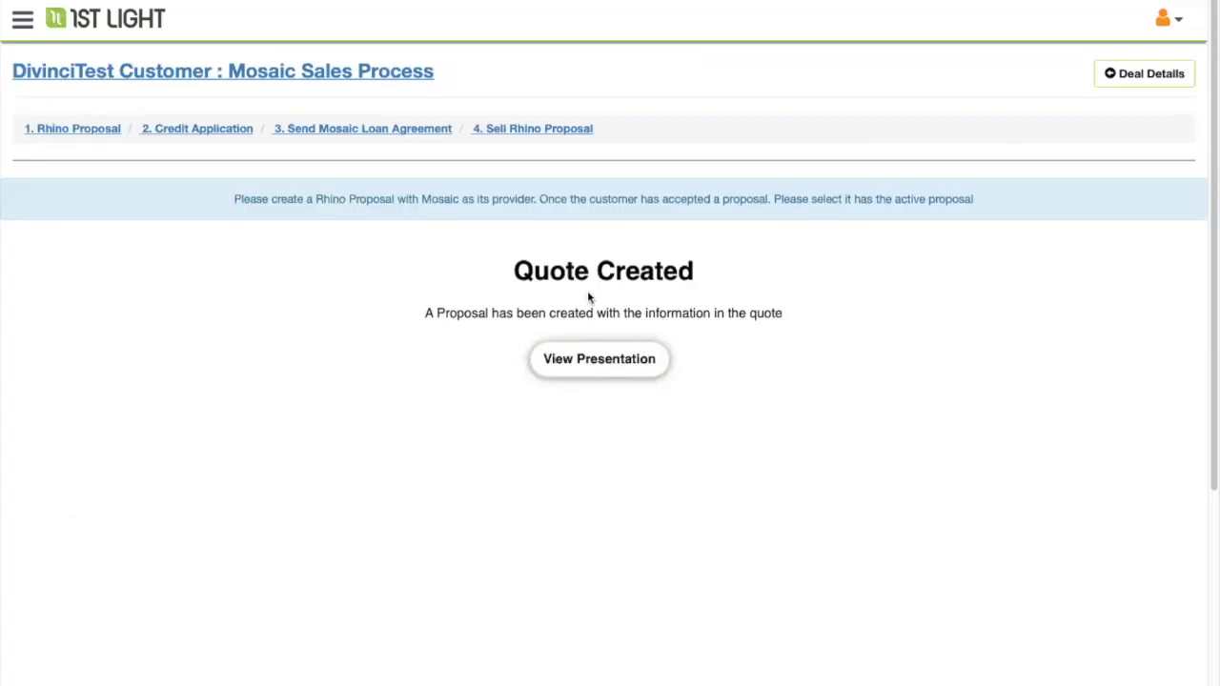
- Preview the Mosaic #1 proposal presentation slides, then close the presentation and return to the quote
click(597, 361)
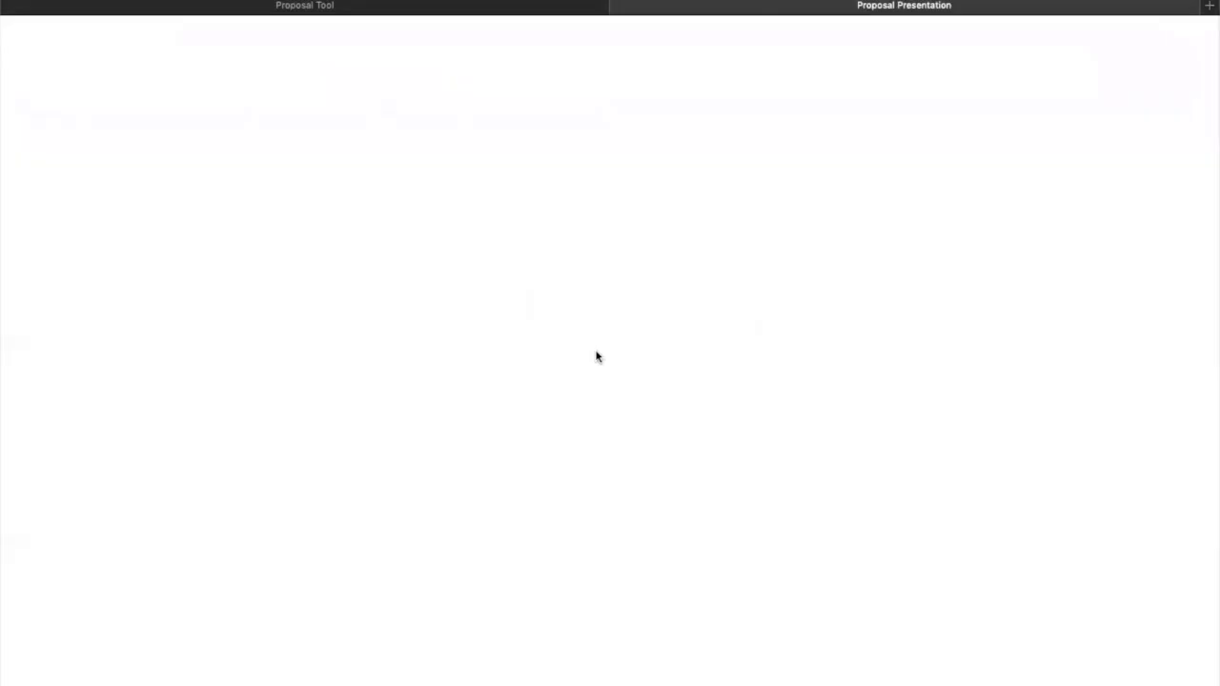
key(Right)
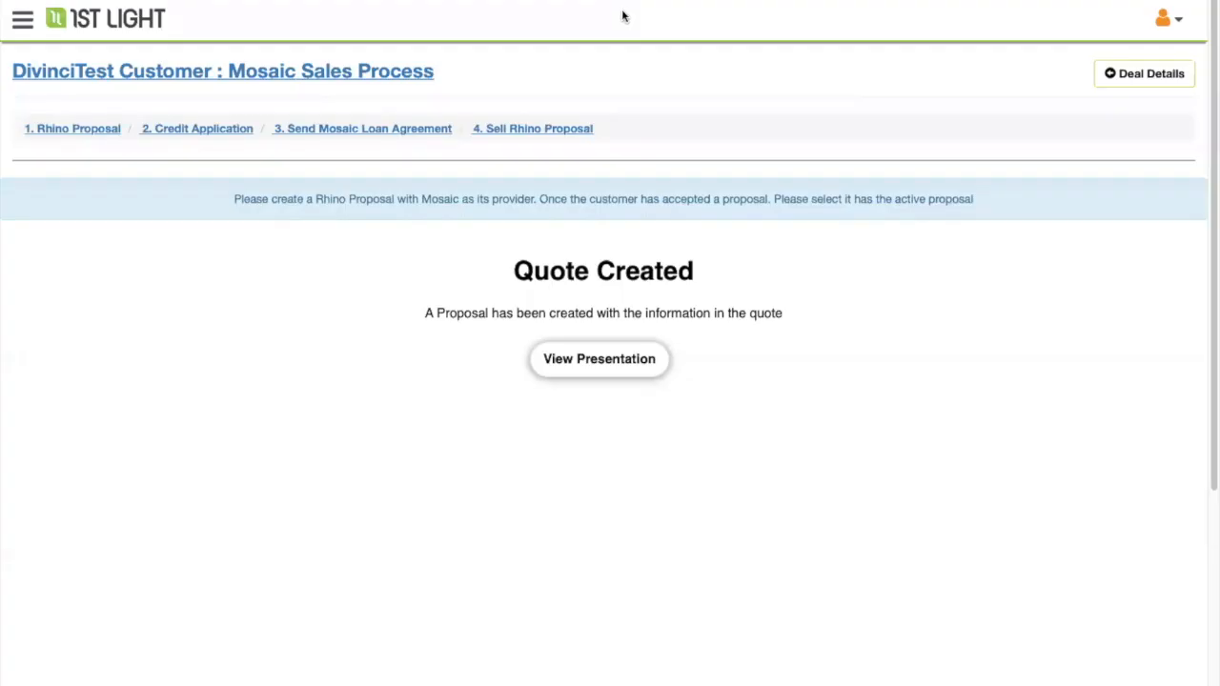
click(619, 5)
click(580, 364)
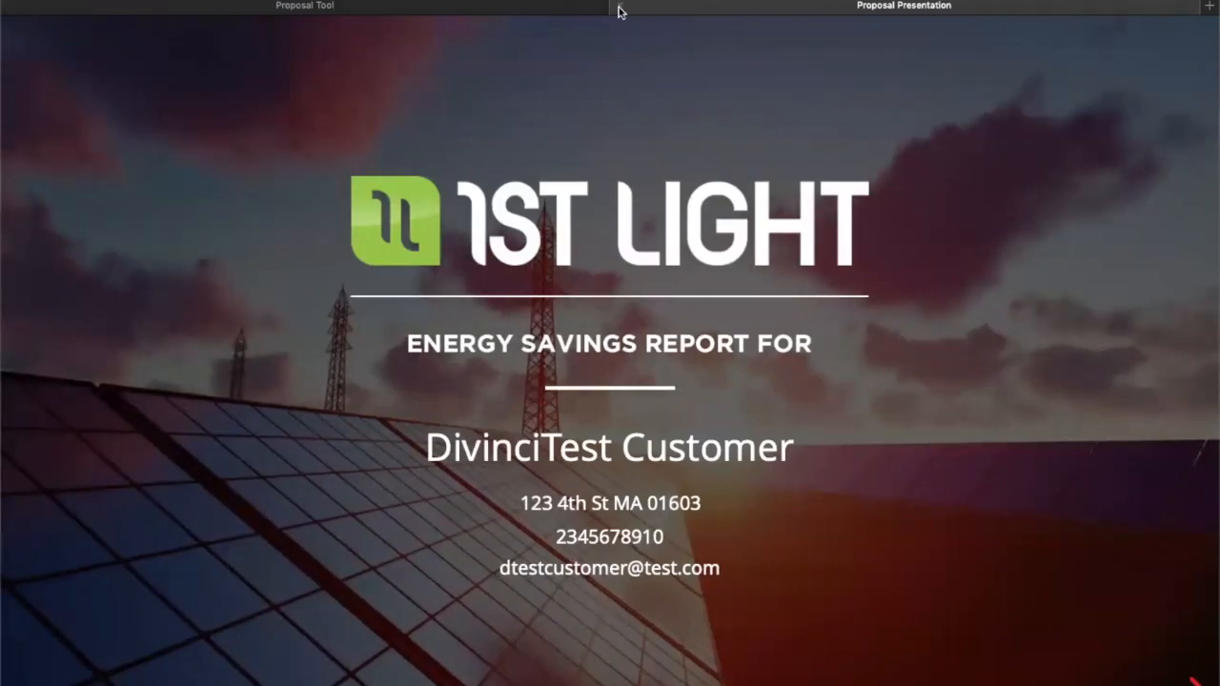
click(619, 12)
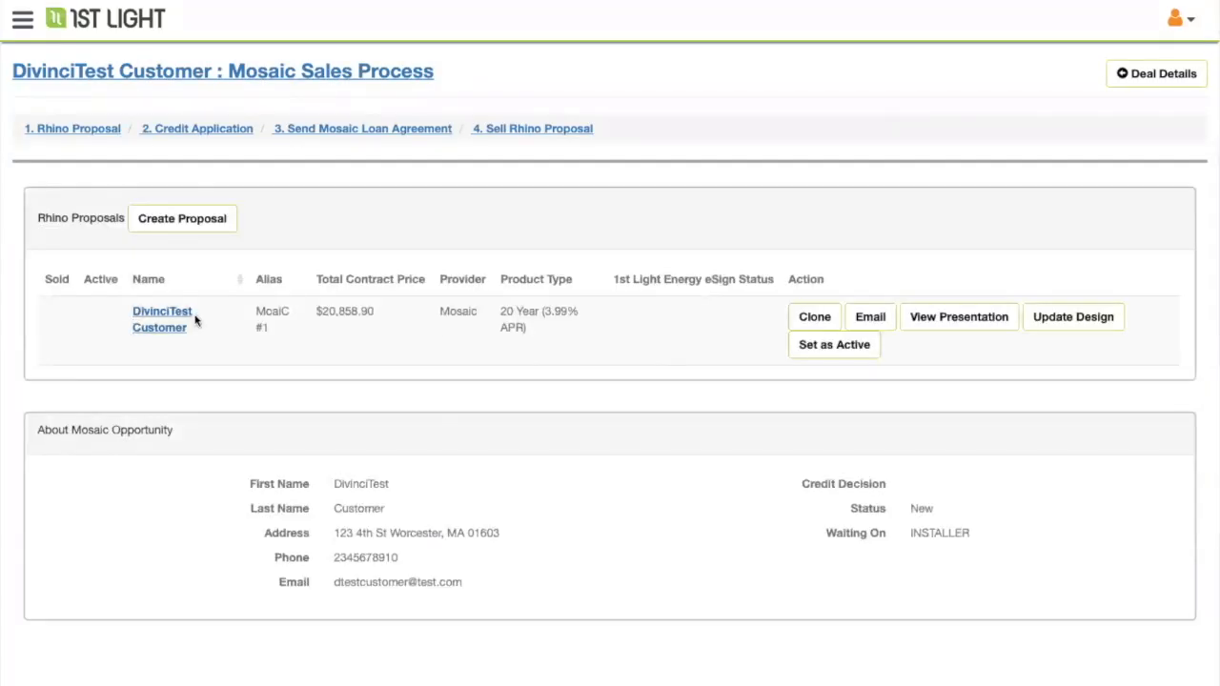
- Make the $20,858.90 Mosaic #1 proposal active and go to 2. Credit Application
click(833, 349)
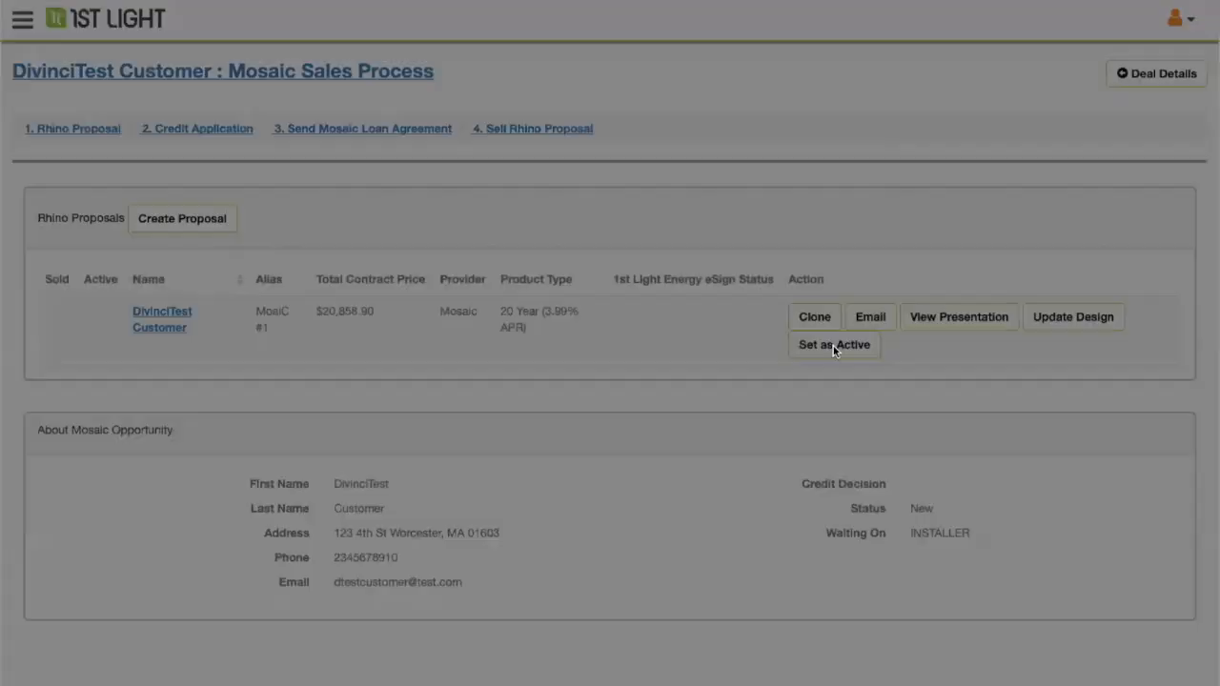
click(783, 274)
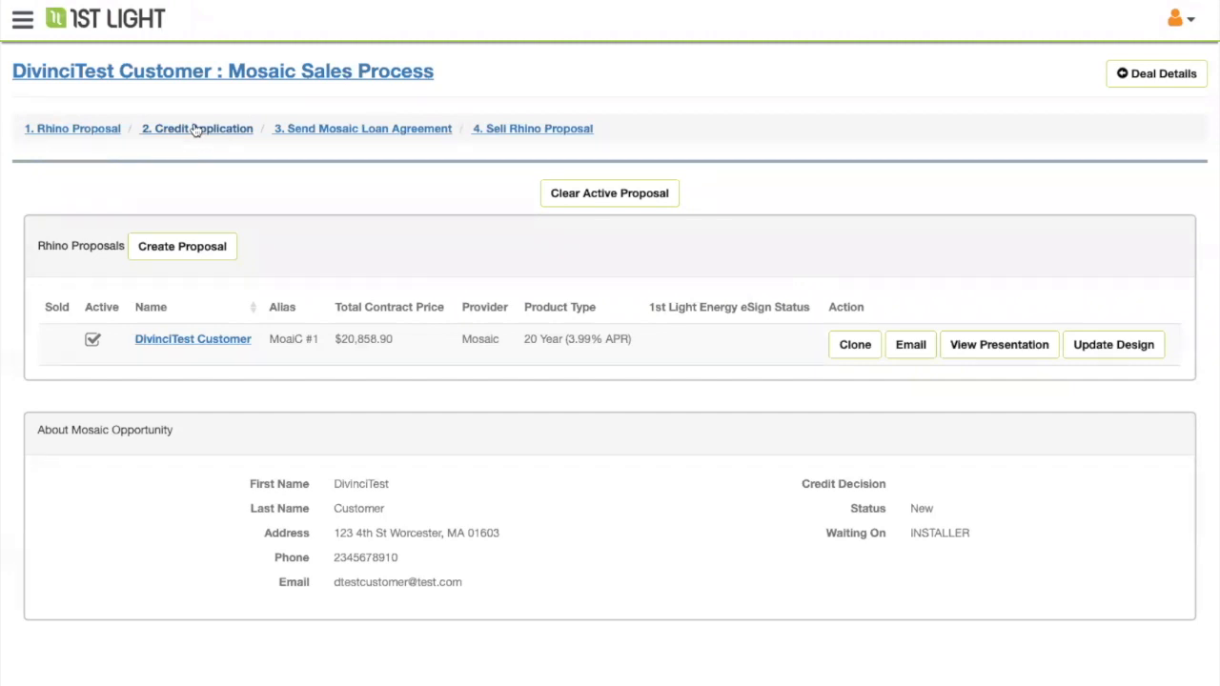
click(195, 129)
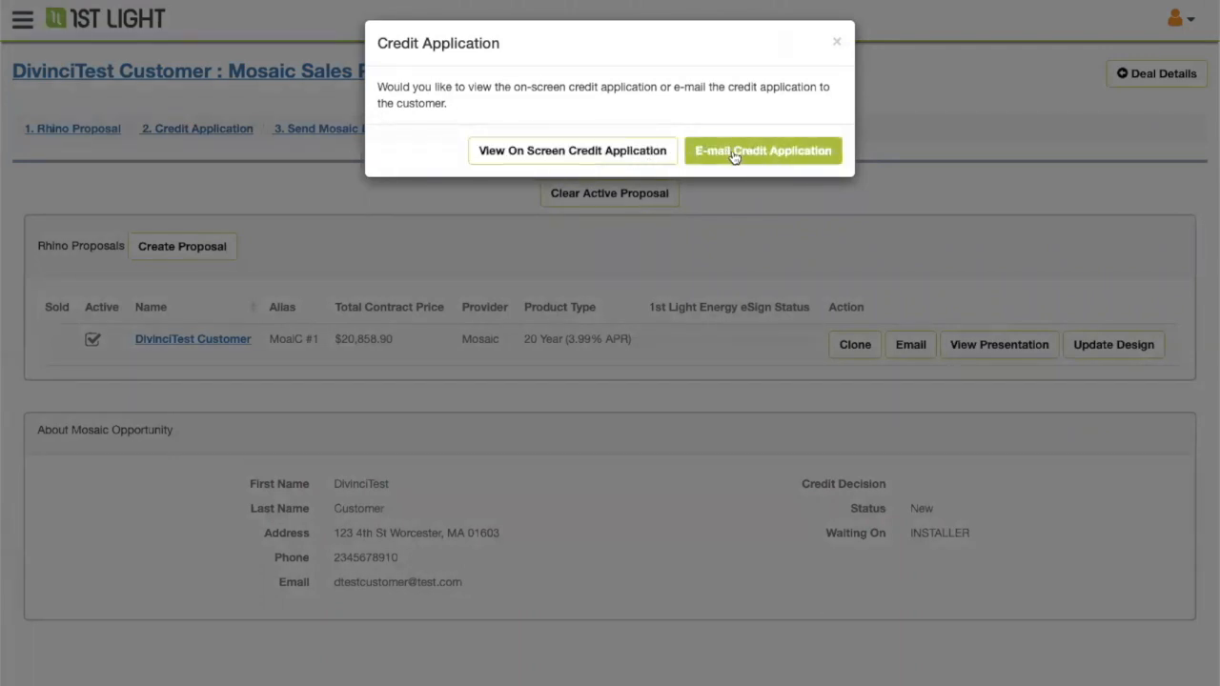
- View the credit application on screen and read through its terms
click(619, 155)
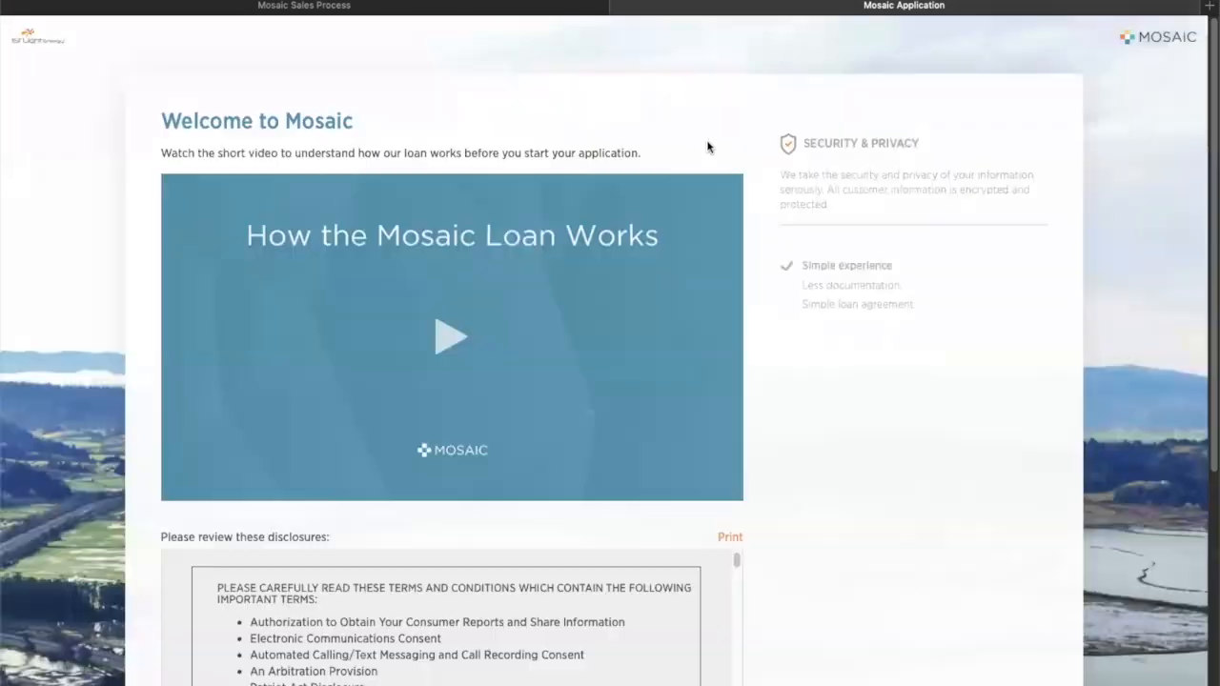
scroll(740, 207, down, 5)
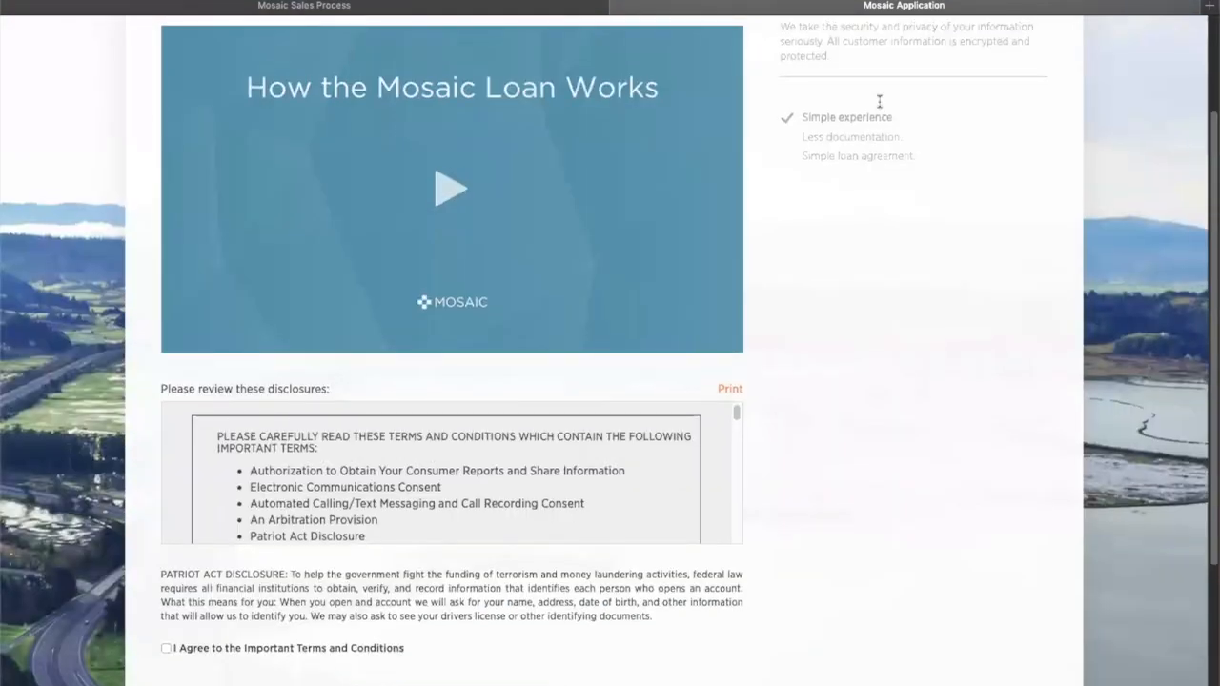
scroll(872, 113, up, 3)
scroll(873, 112, down, 5)
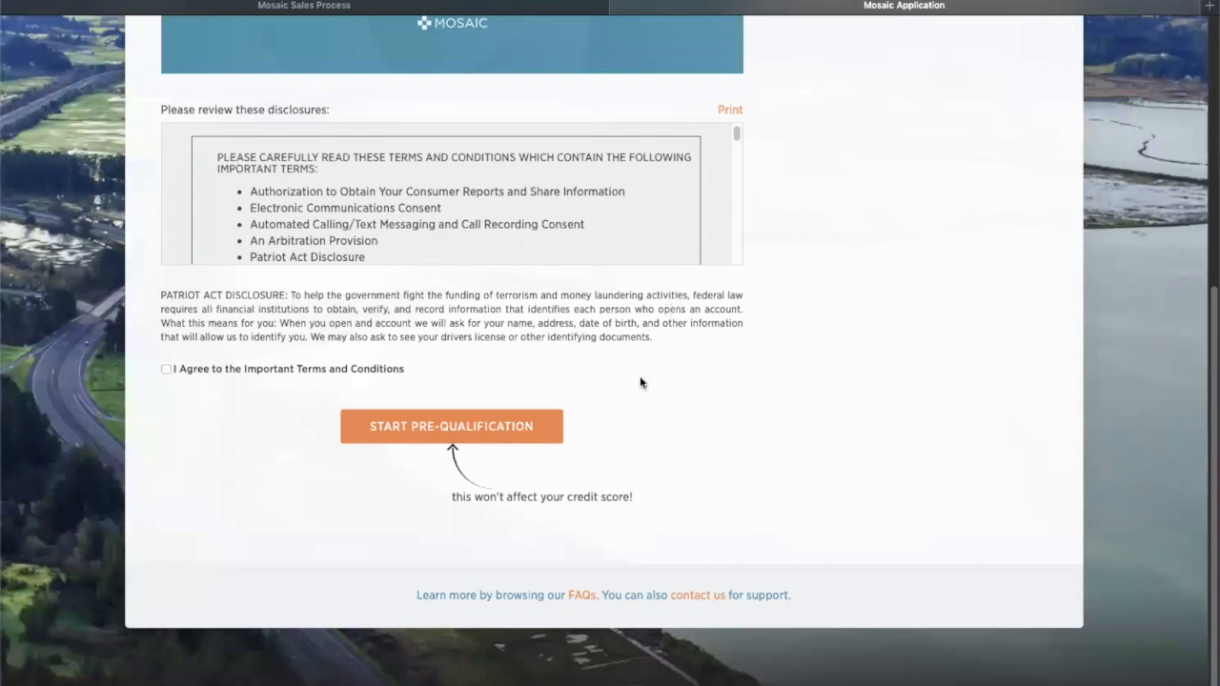
scroll(781, 422, up, 5)
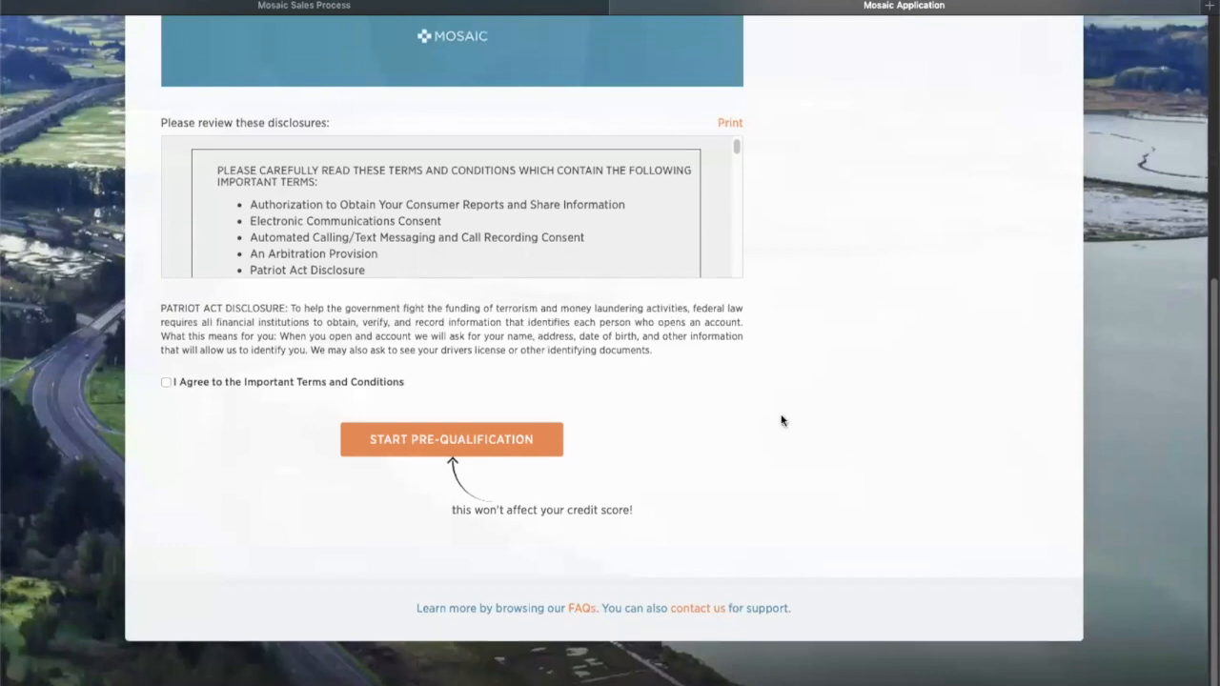
scroll(823, 421, down, 1)
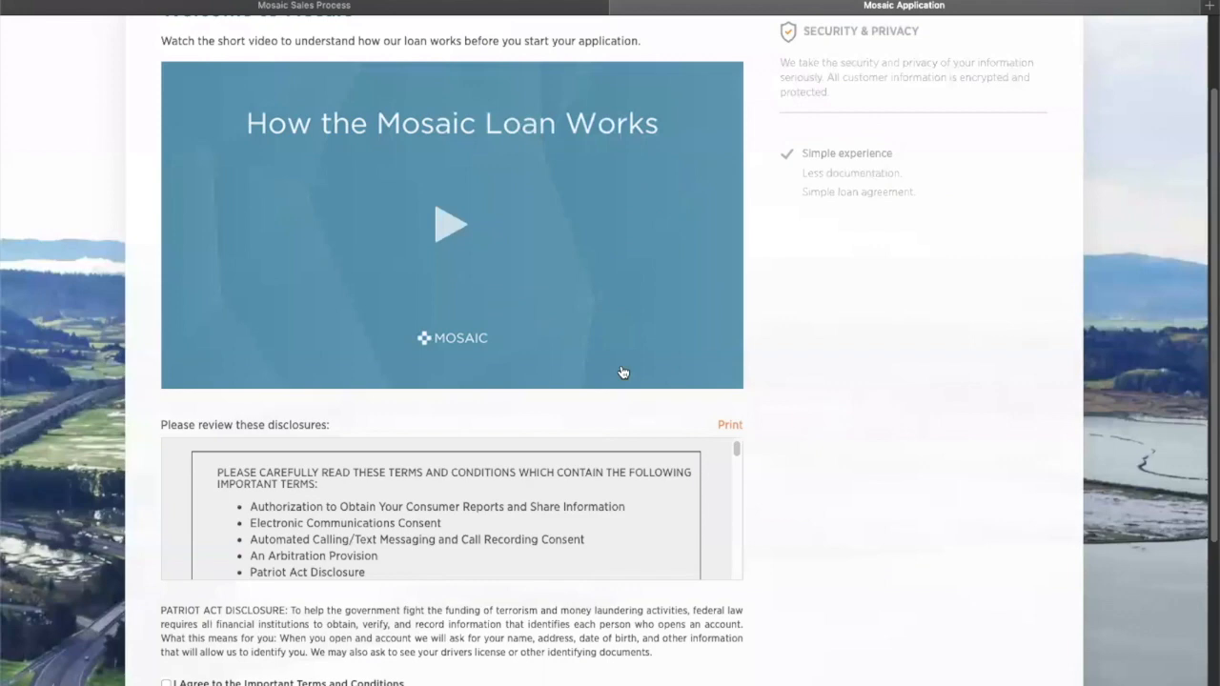
scroll(811, 375, down, 4)
click(543, 441)
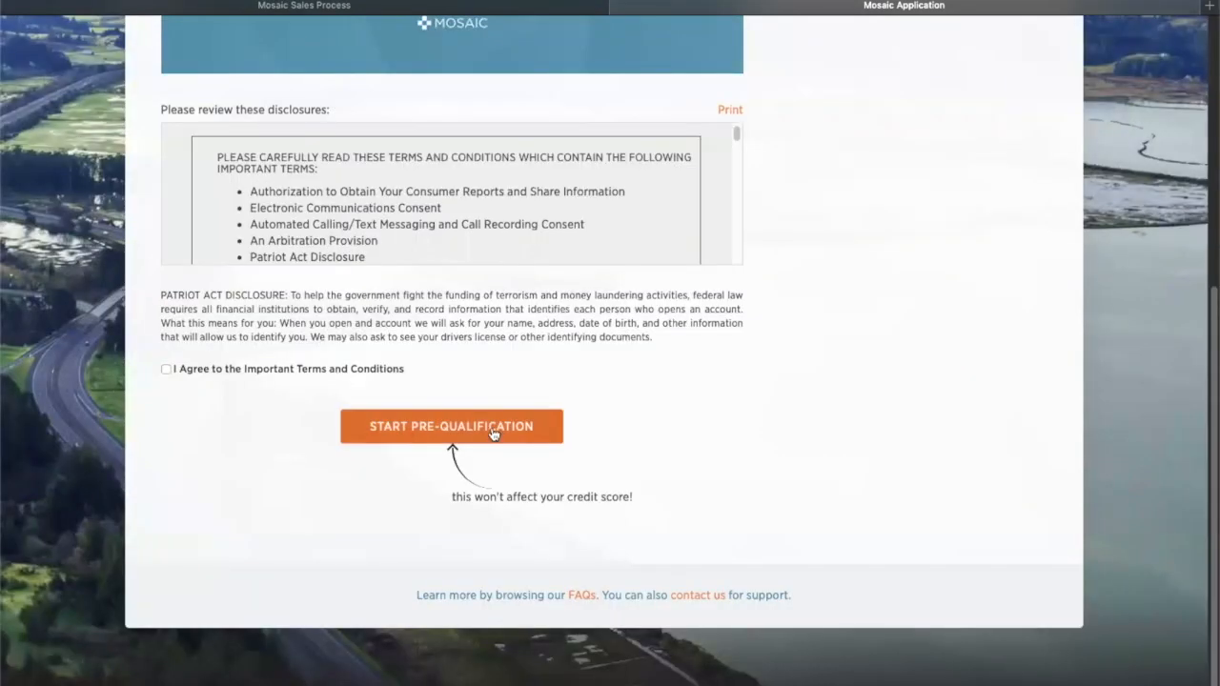
scroll(638, 431, down, 5)
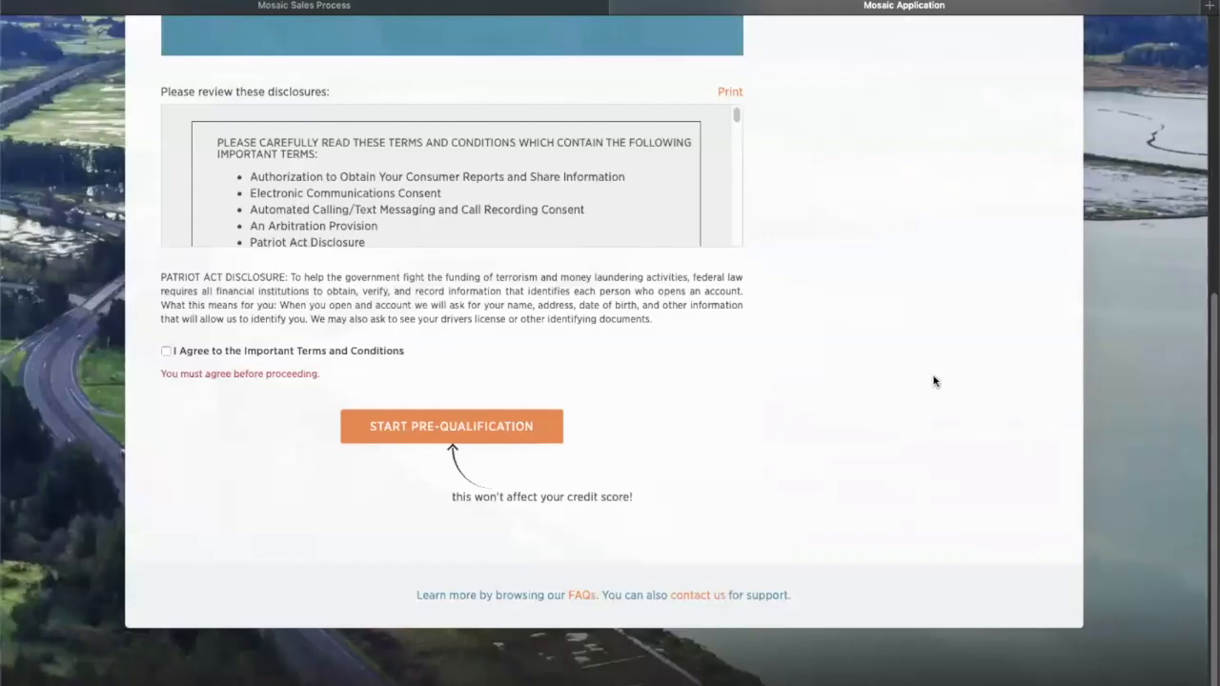
- Agree to the Important Terms and Conditions and review the prefilled Instant Pre-Qualification form
click(166, 351)
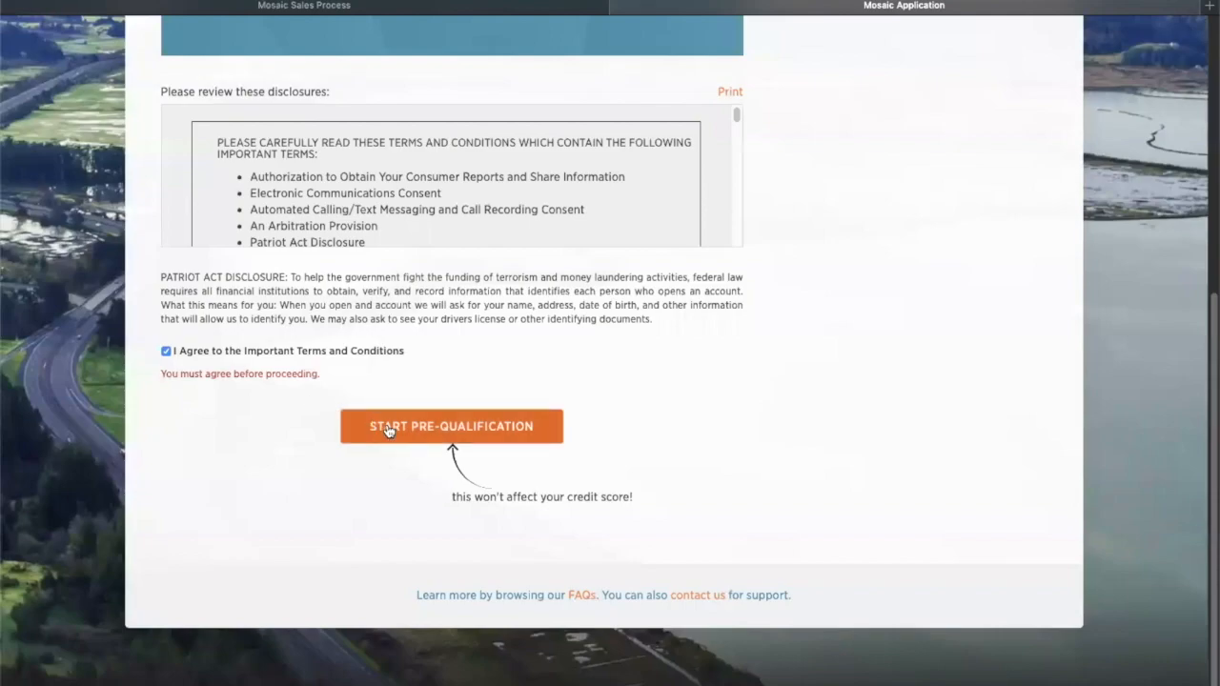
click(388, 431)
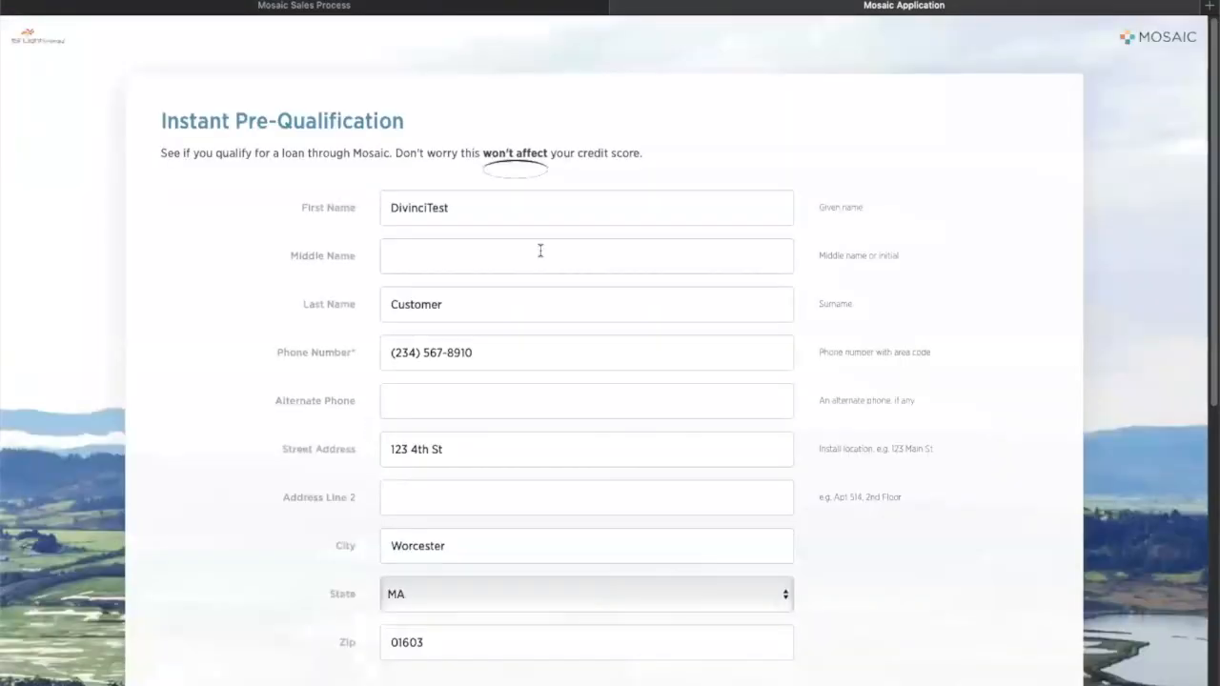
scroll(522, 356, down, 5)
scroll(525, 349, up, 4)
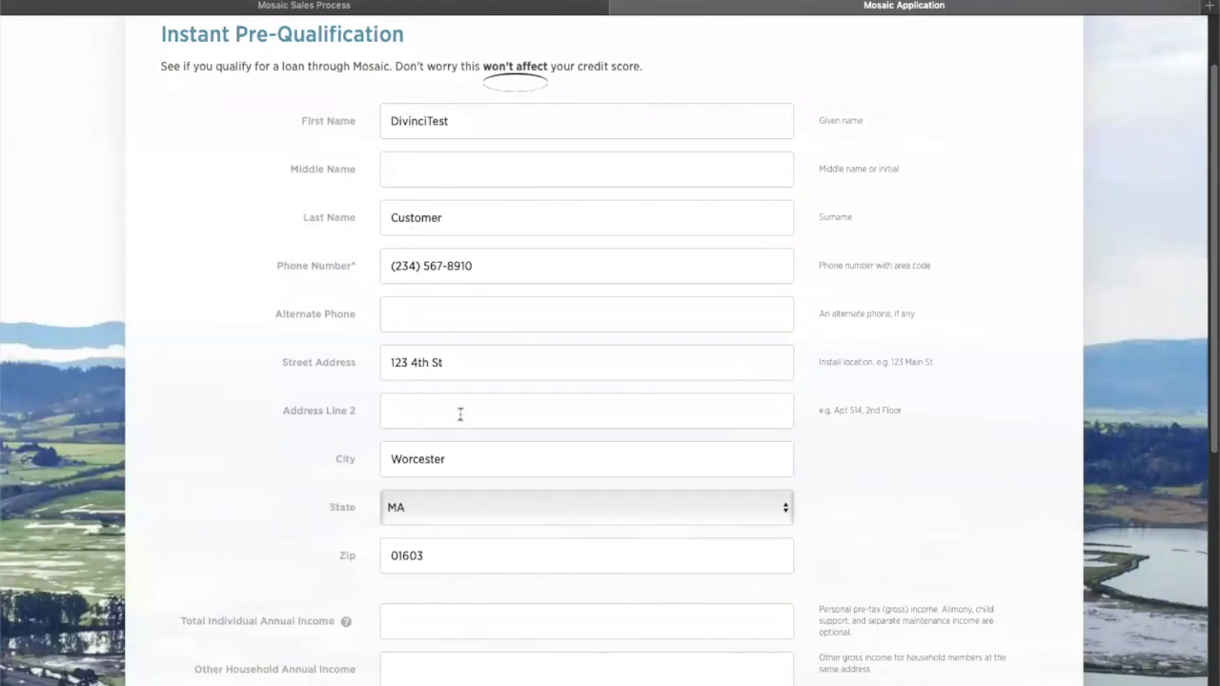
scroll(432, 466, down, 3)
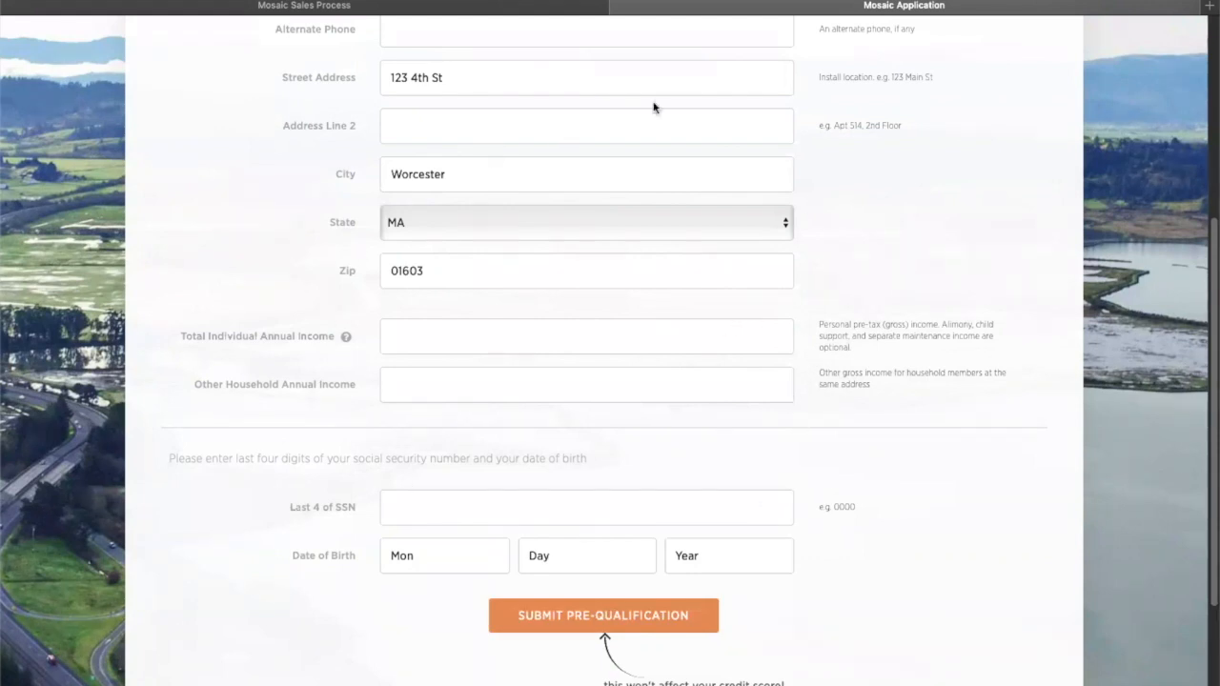
scroll(825, 405, up, 1)
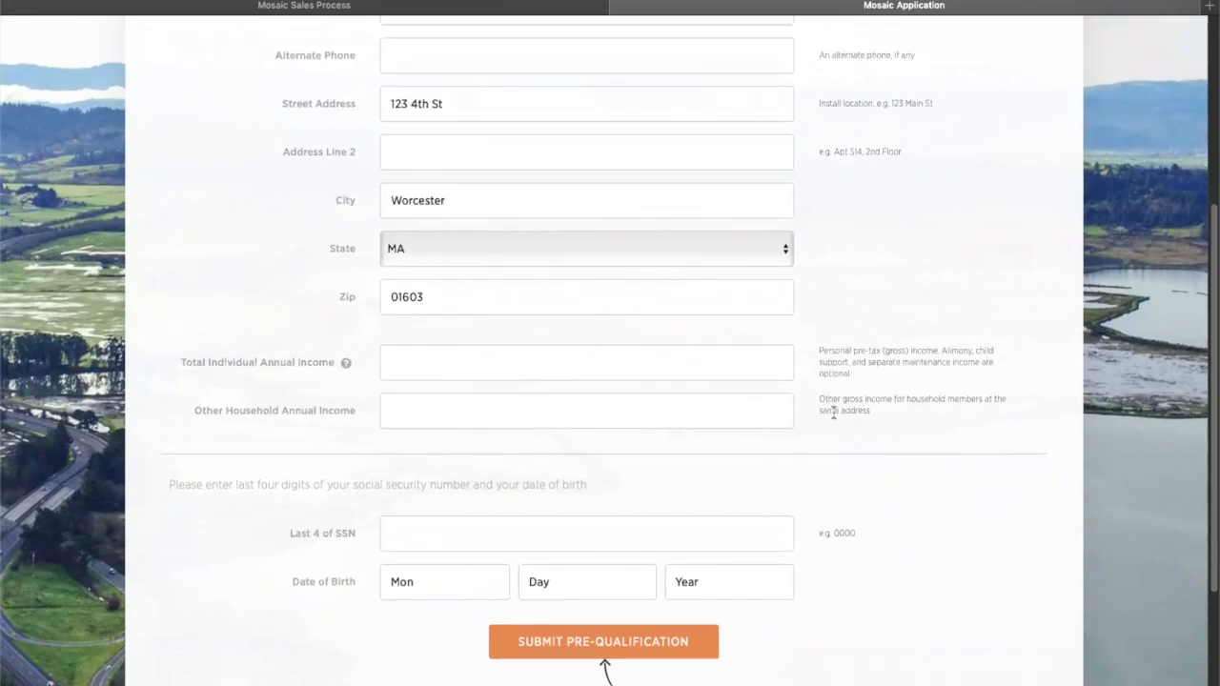
scroll(833, 412, down, 3)
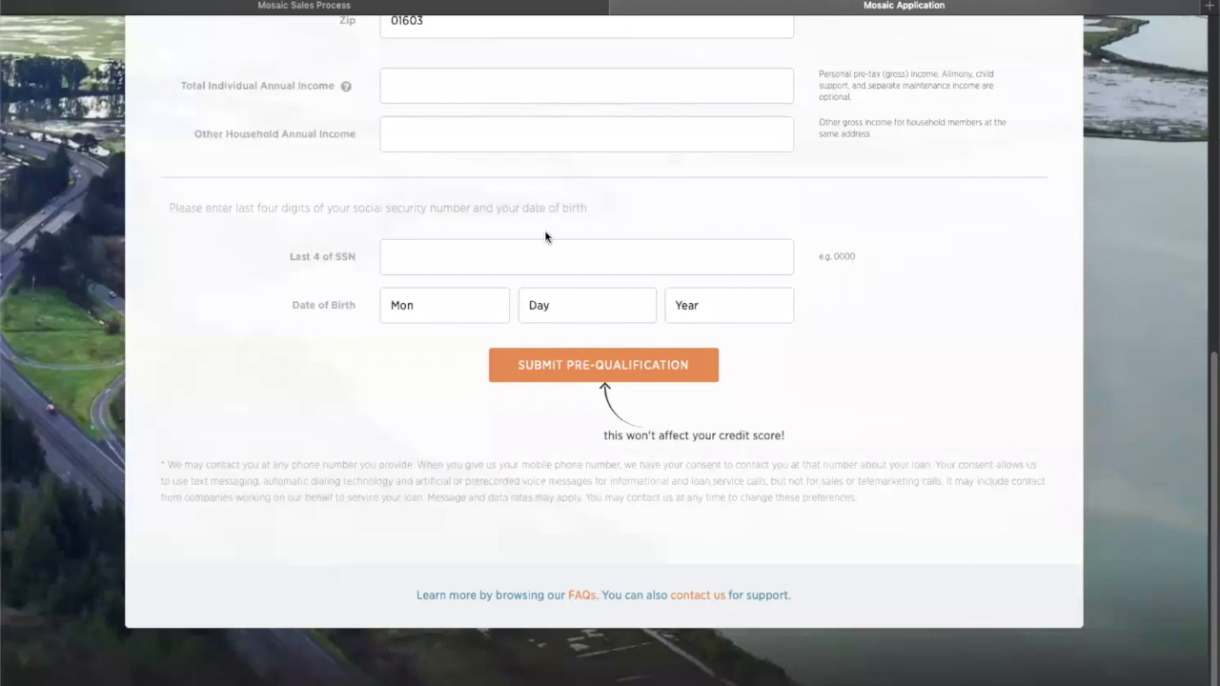
scroll(648, 220, up, 7)
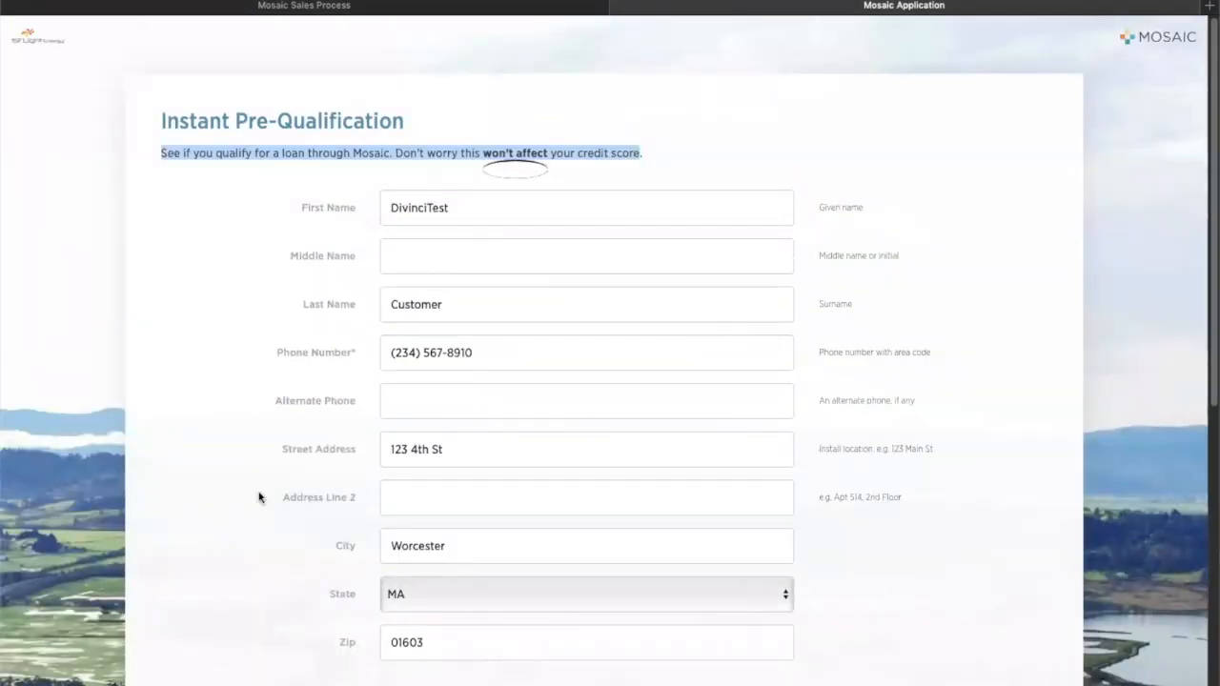
- From the Mosaic Sales Process page, e-mail the Mosaic loan agreement via 3. Send Mosaic Loan Agreement
click(591, 6)
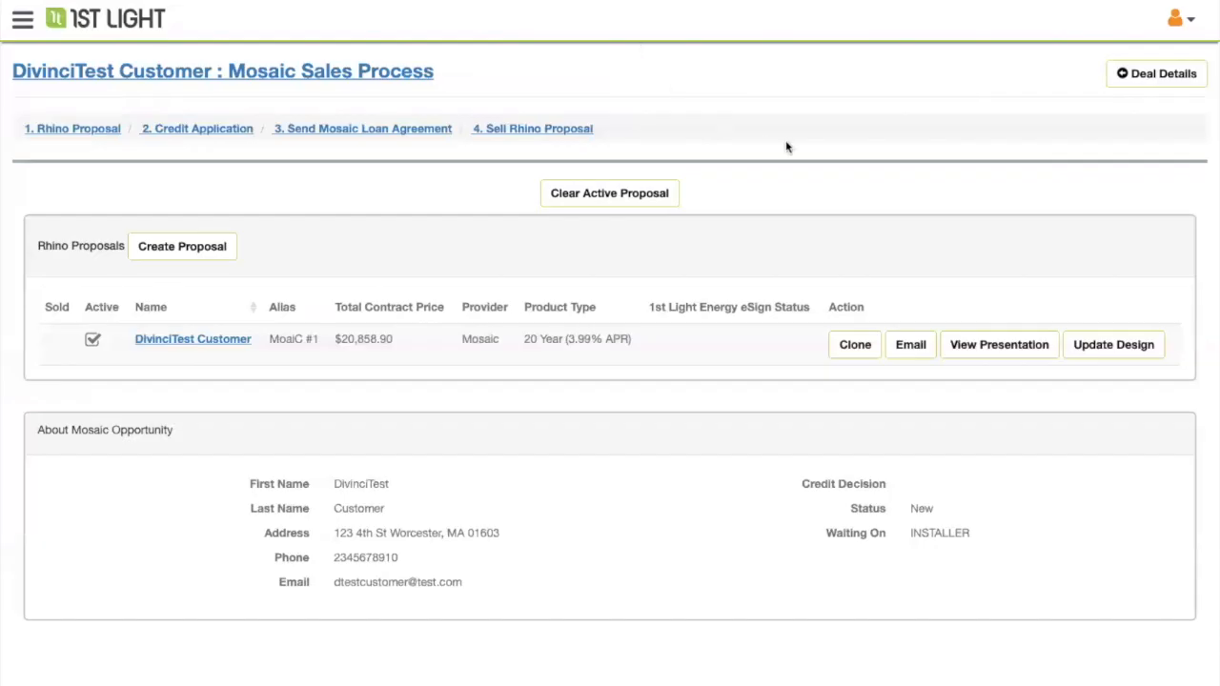
click(371, 131)
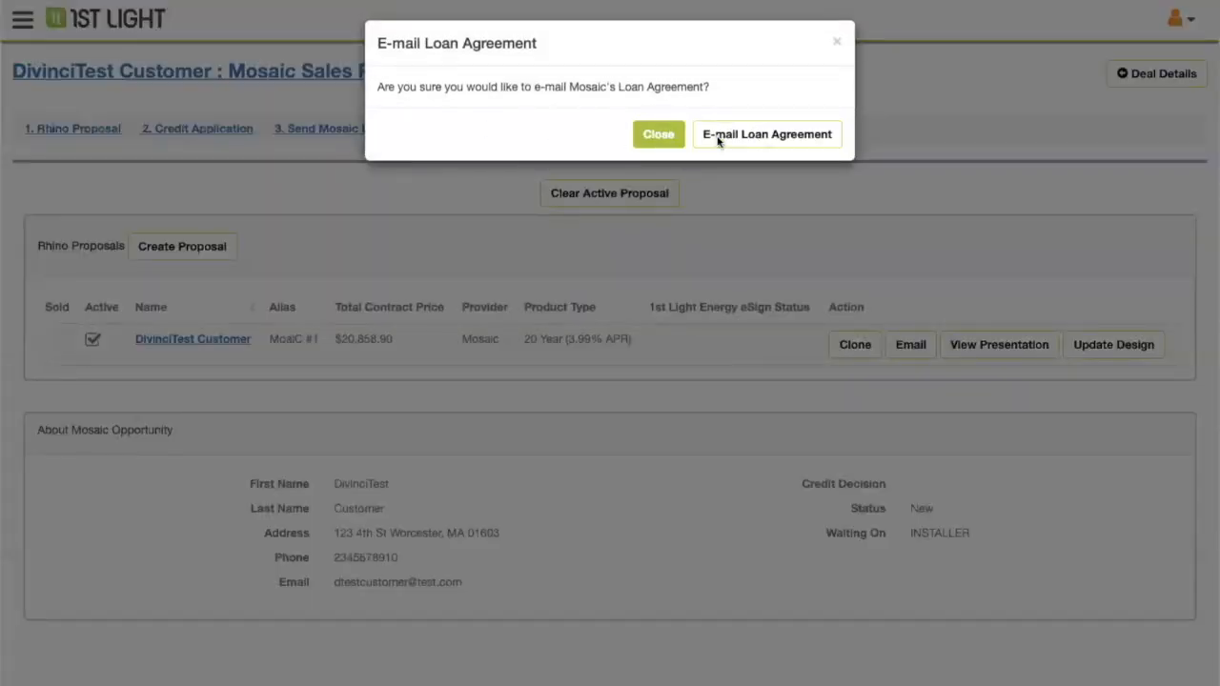
click(635, 133)
click(370, 130)
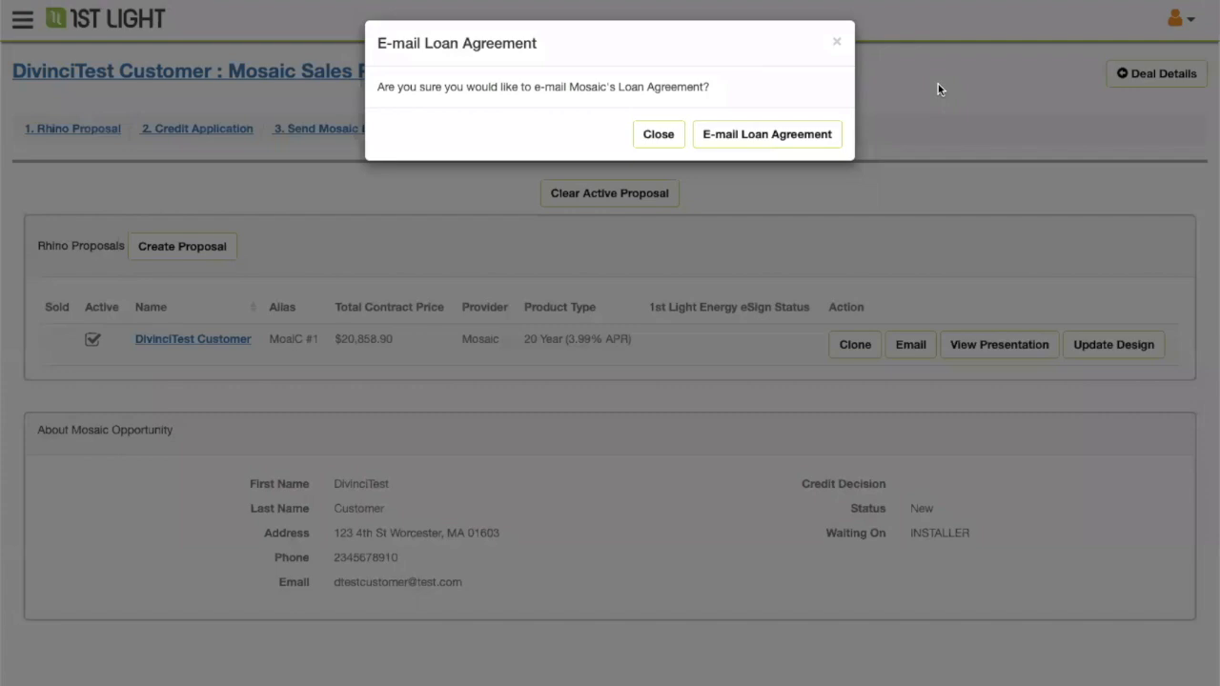
click(836, 41)
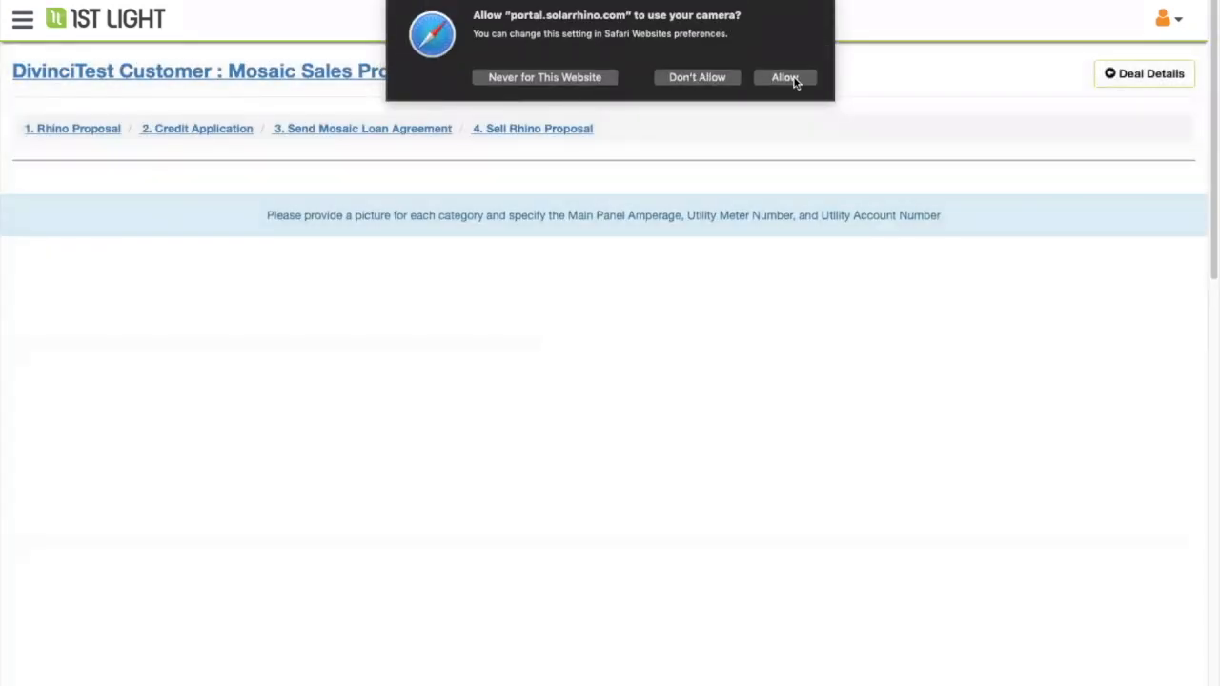
- Allow camera access and capture a photo under the Utility Bill Picture category
click(786, 77)
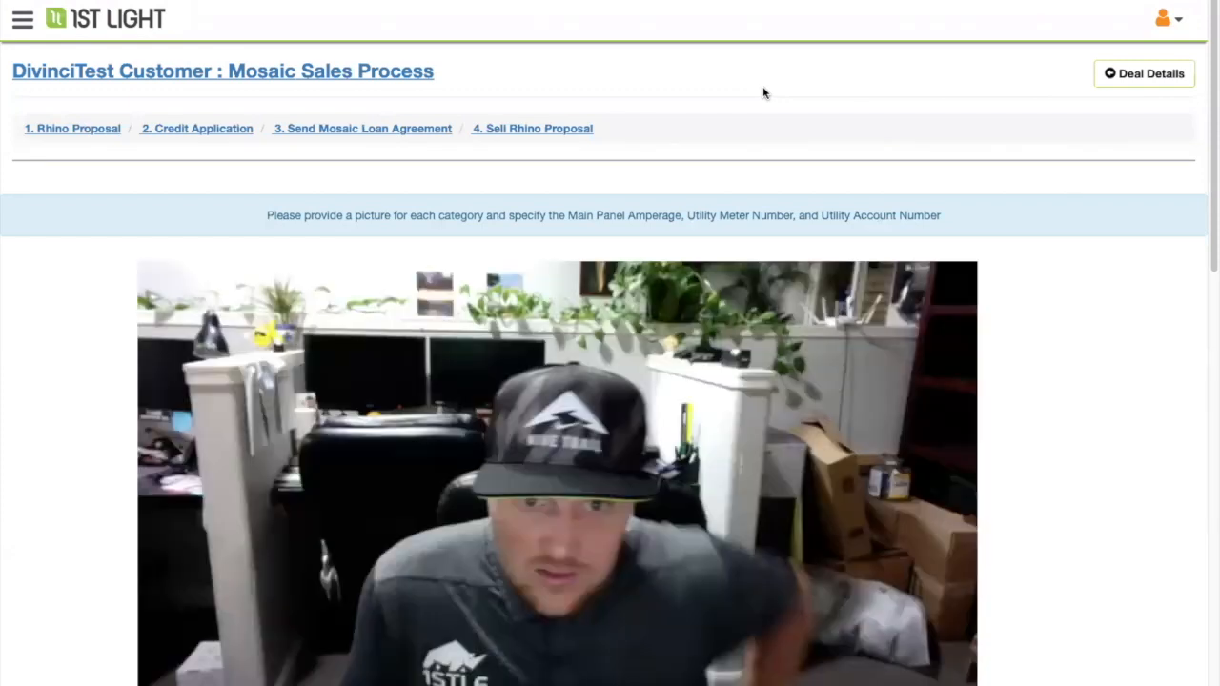
scroll(1009, 264, down, 10)
click(1009, 264)
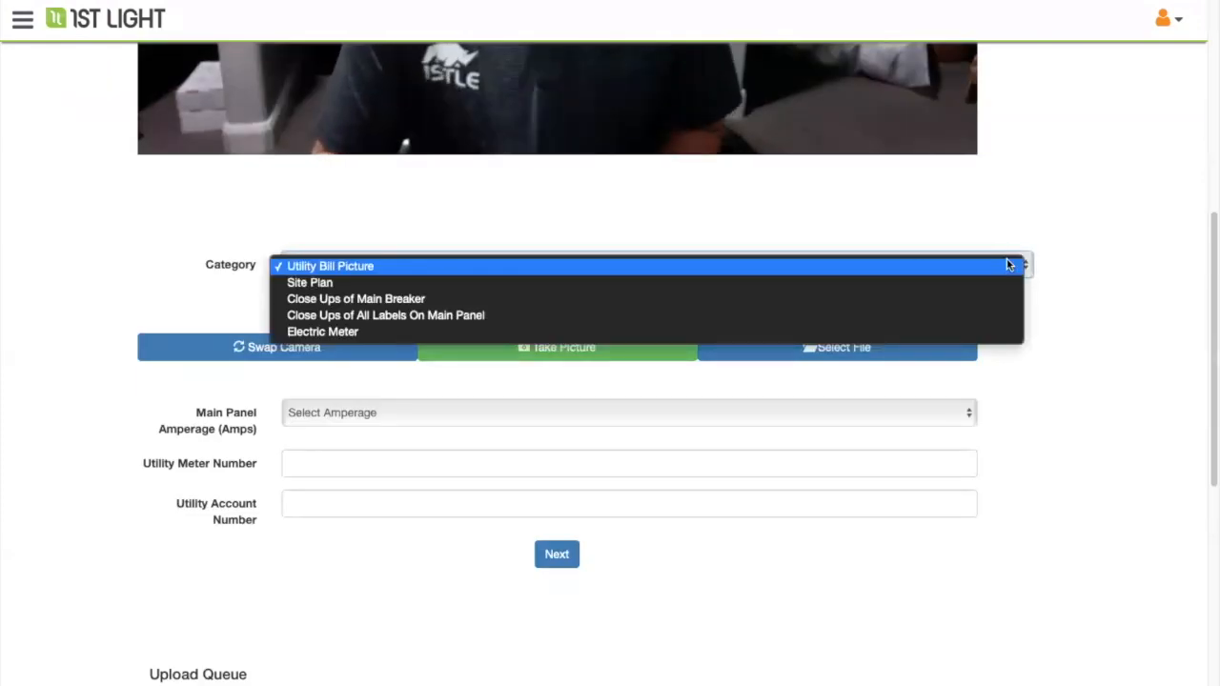
click(963, 212)
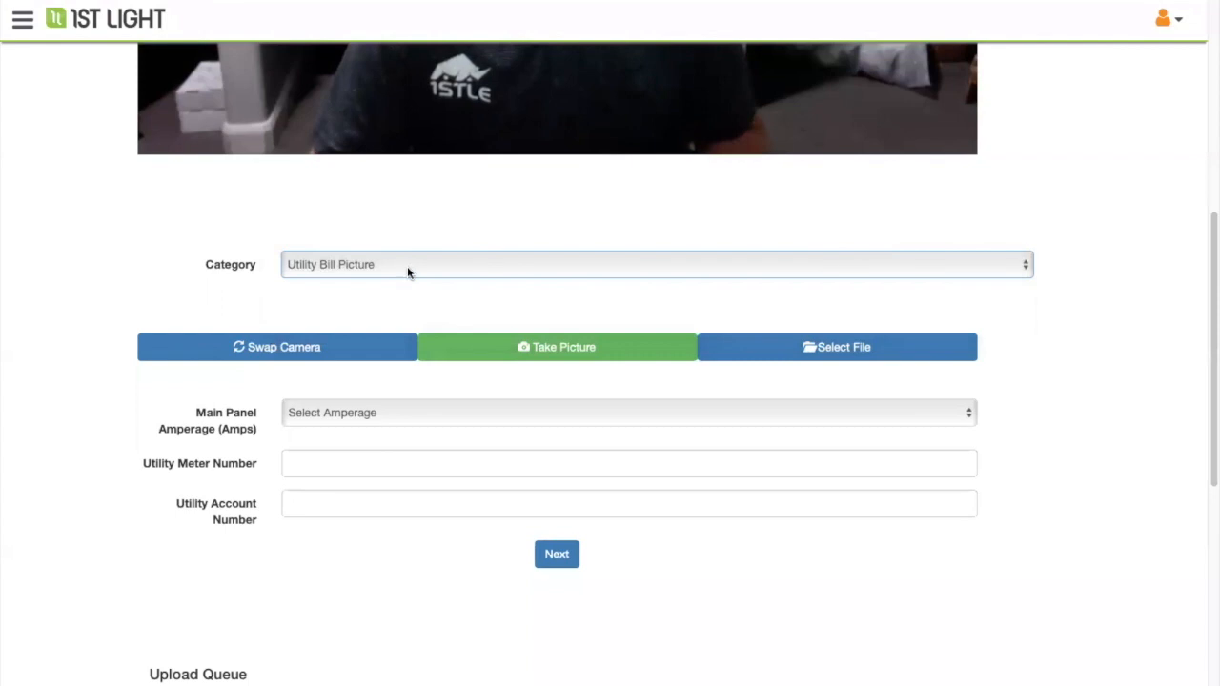
click(406, 275)
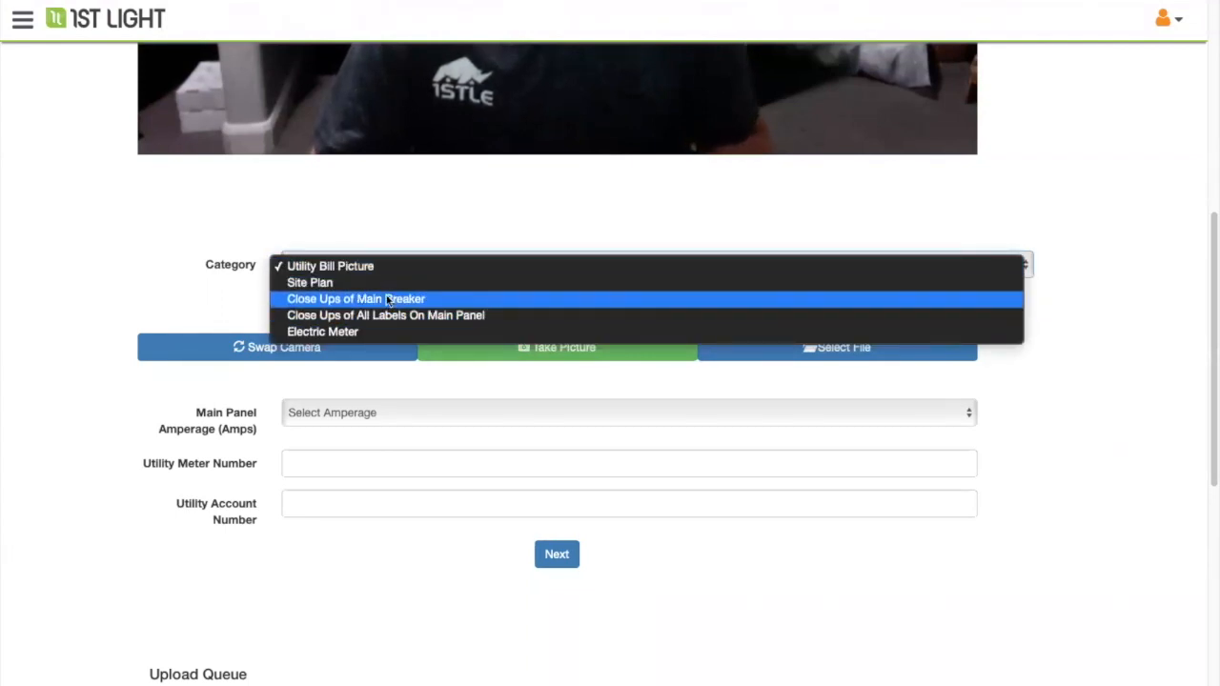
click(680, 226)
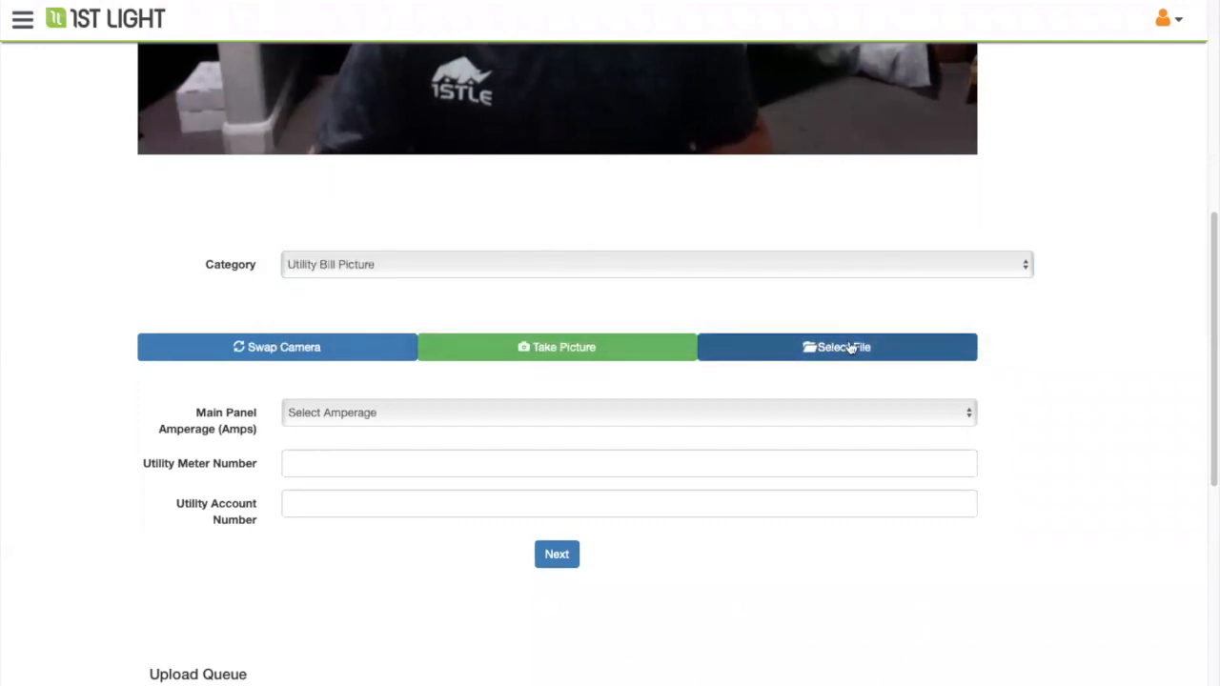
click(583, 347)
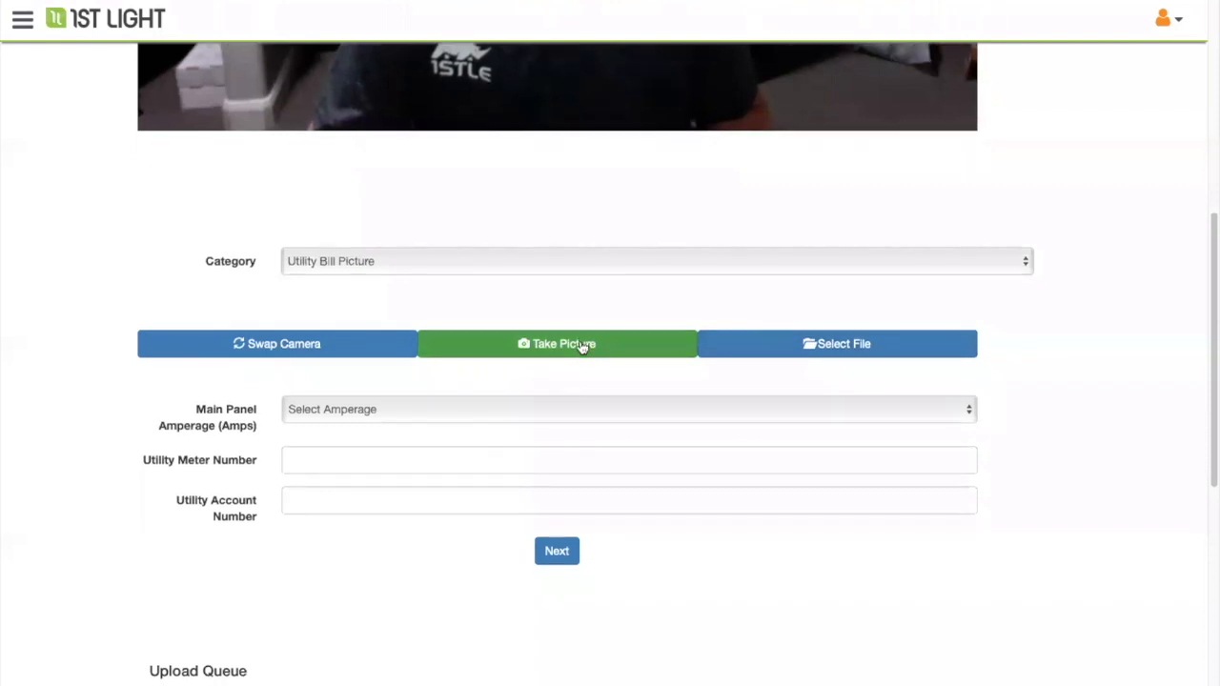
scroll(381, 381, down, 8)
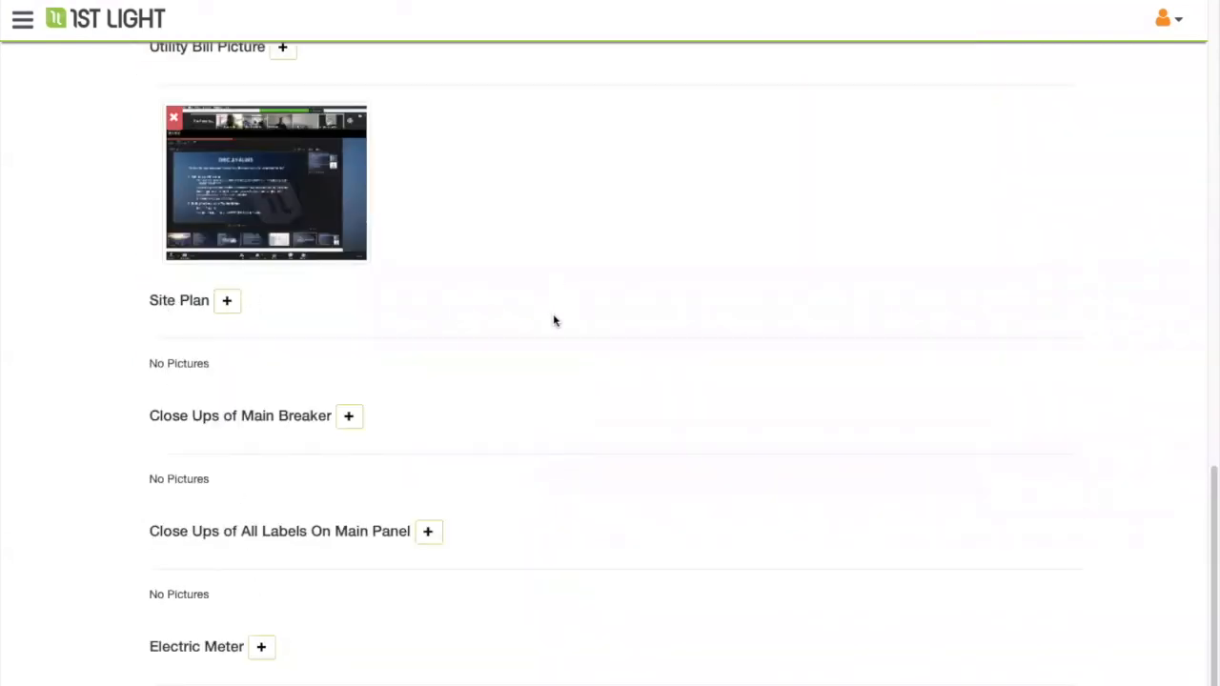
scroll(477, 316, up, 8)
- Enter the utility meter number and utility account number, then submit the site details
click(304, 456)
text(123456787654)
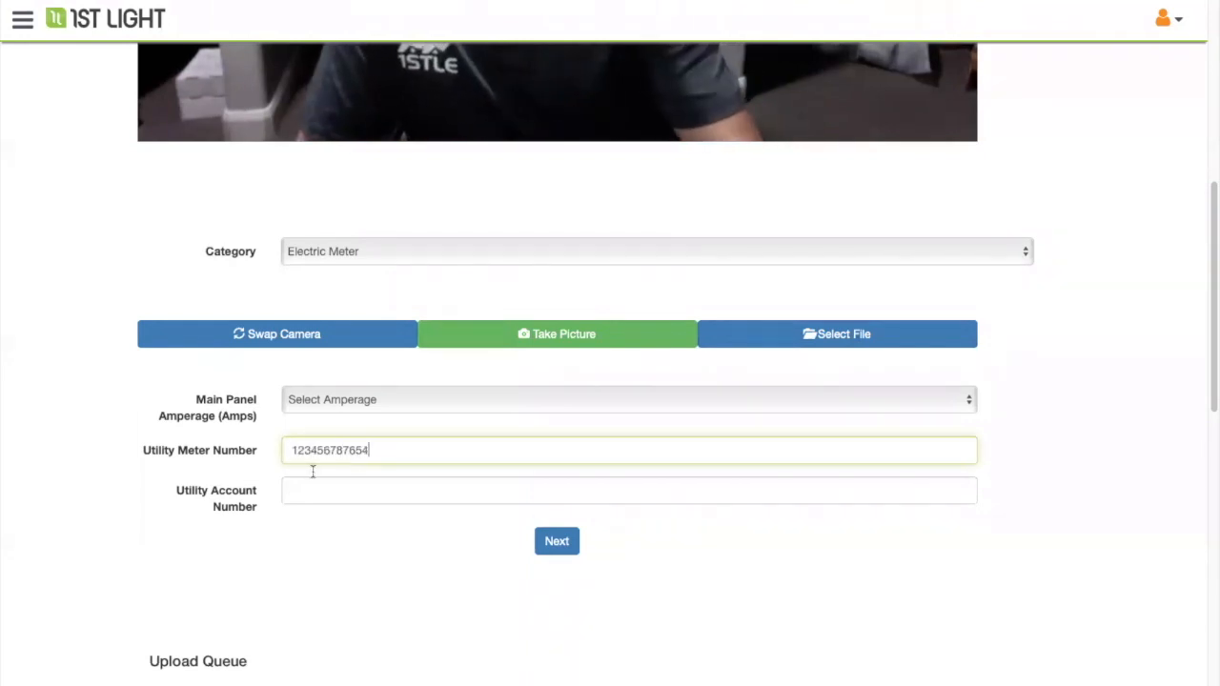
click(327, 489)
text(234567876543)
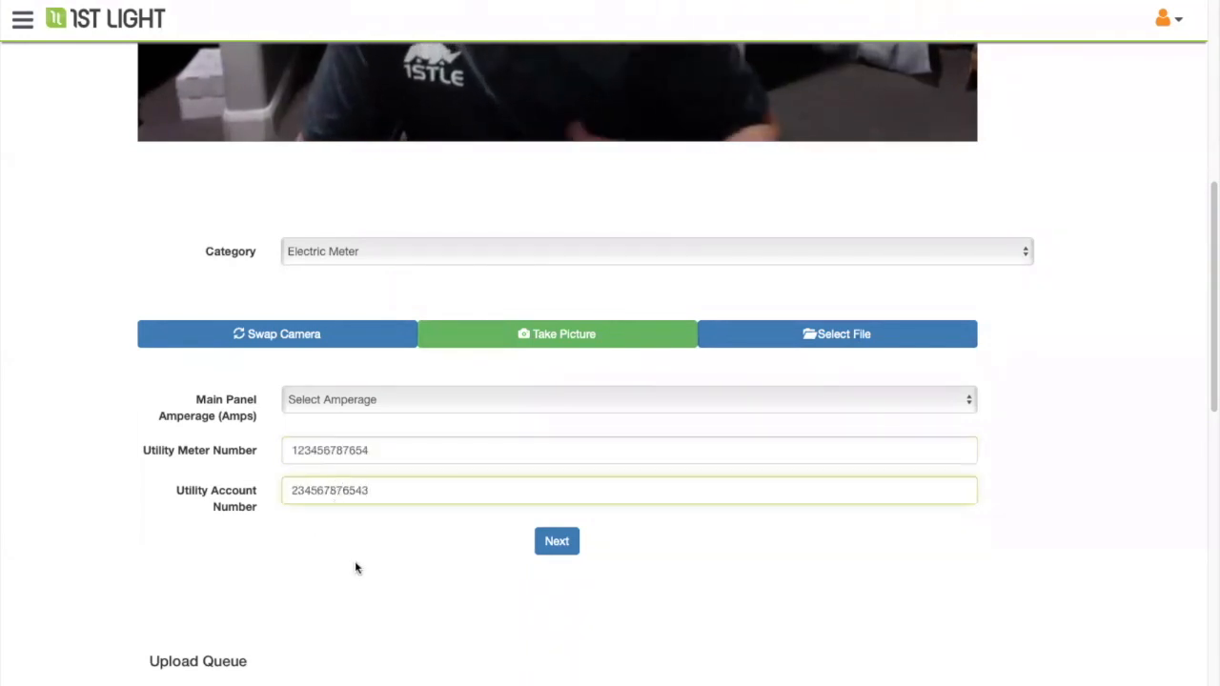
click(557, 541)
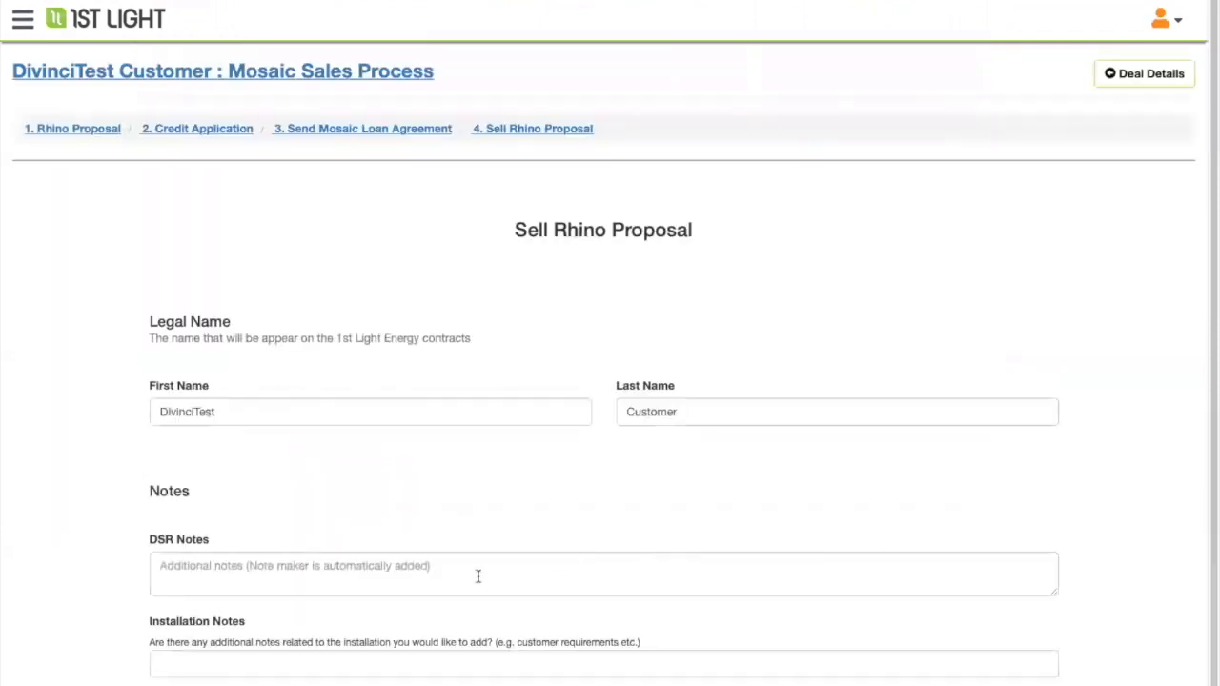
- Fill in the DSR Notes and Installation Notes fields on the Sell Rhino Proposal form
scroll(232, 316, down, 1)
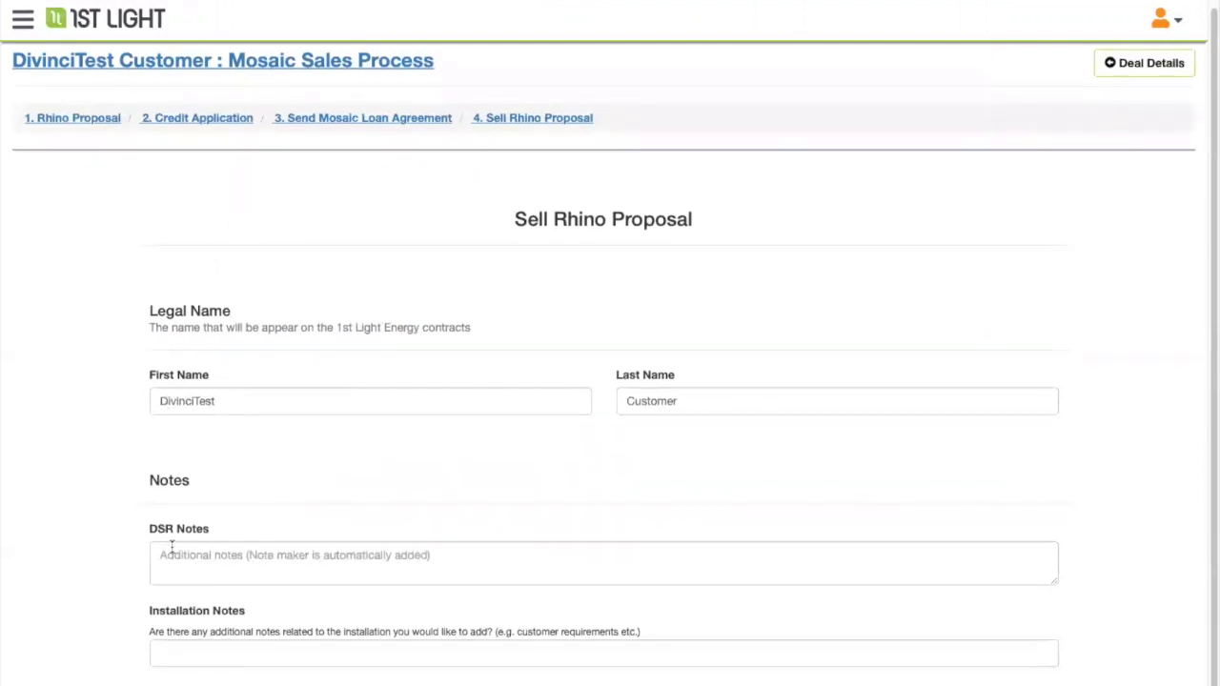
drag(145, 530, 201, 537)
click(309, 555)
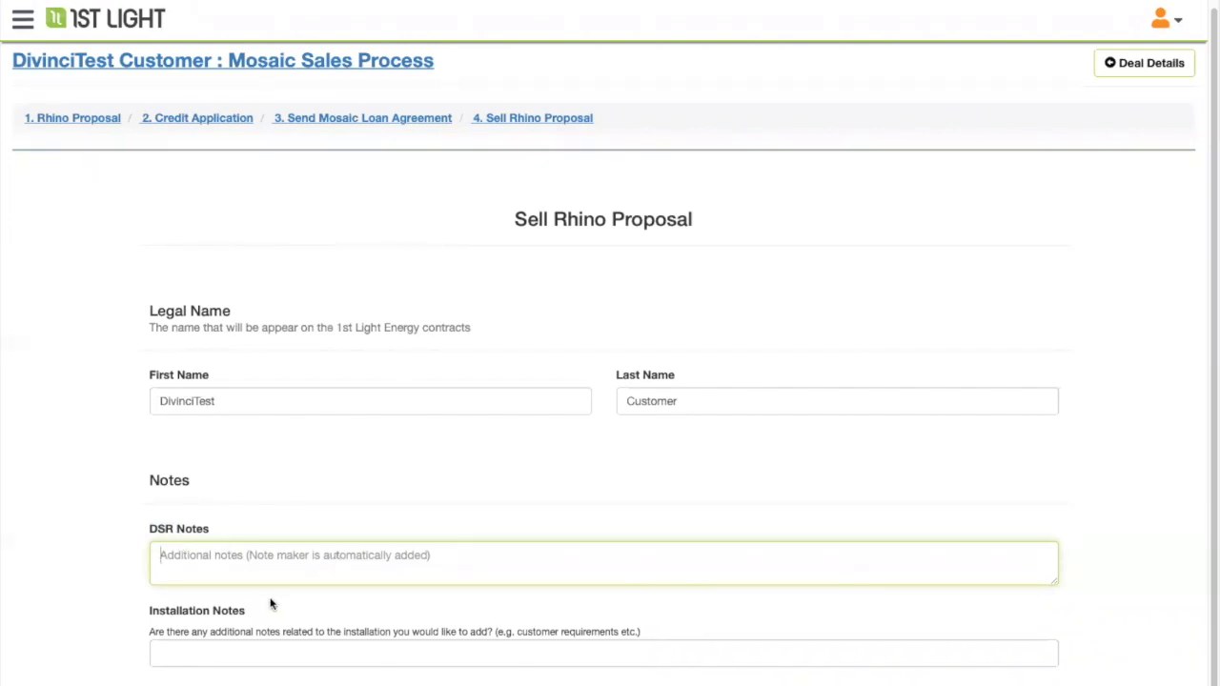
click(170, 648)
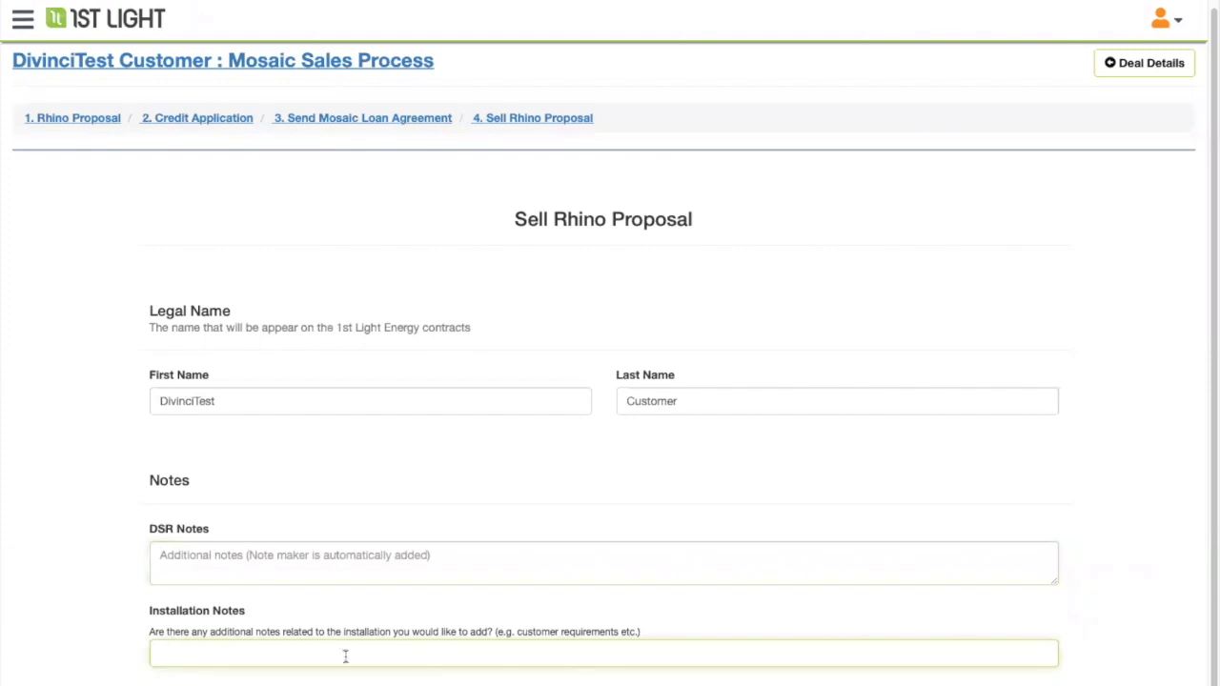
drag(514, 631, 621, 632)
click(278, 655)
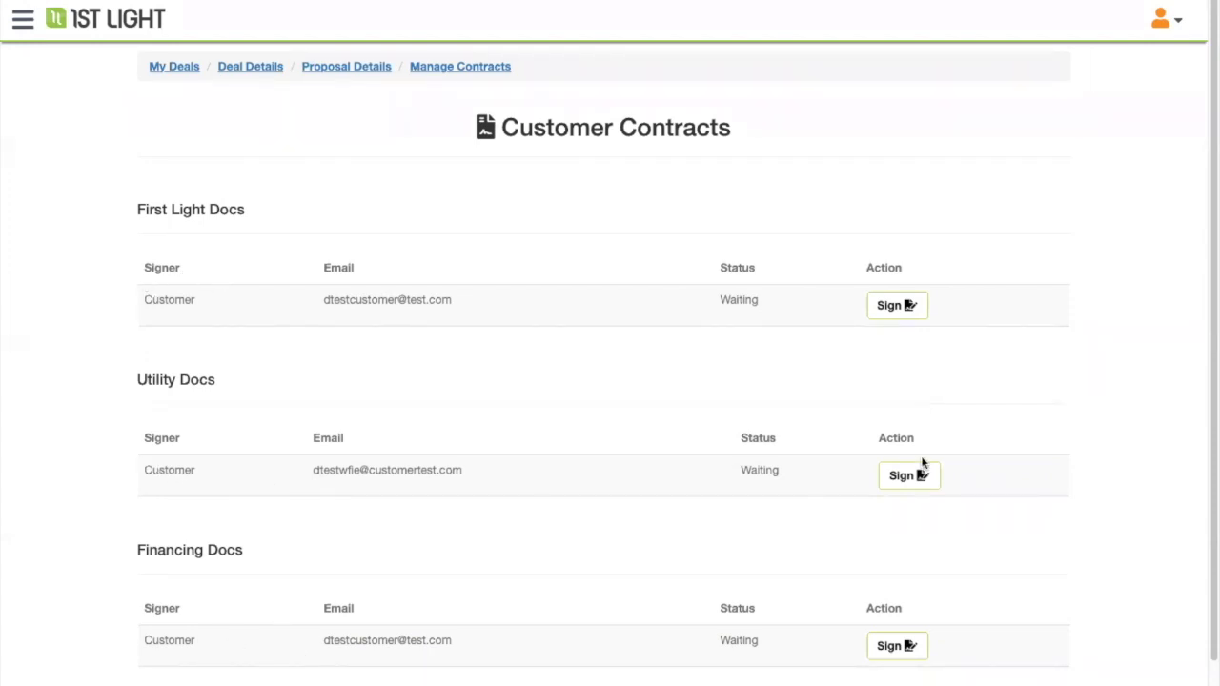
- Start signing the First Light Docs contract and scroll down toward Schedule PSA
click(890, 307)
scroll(991, 319, down, 1)
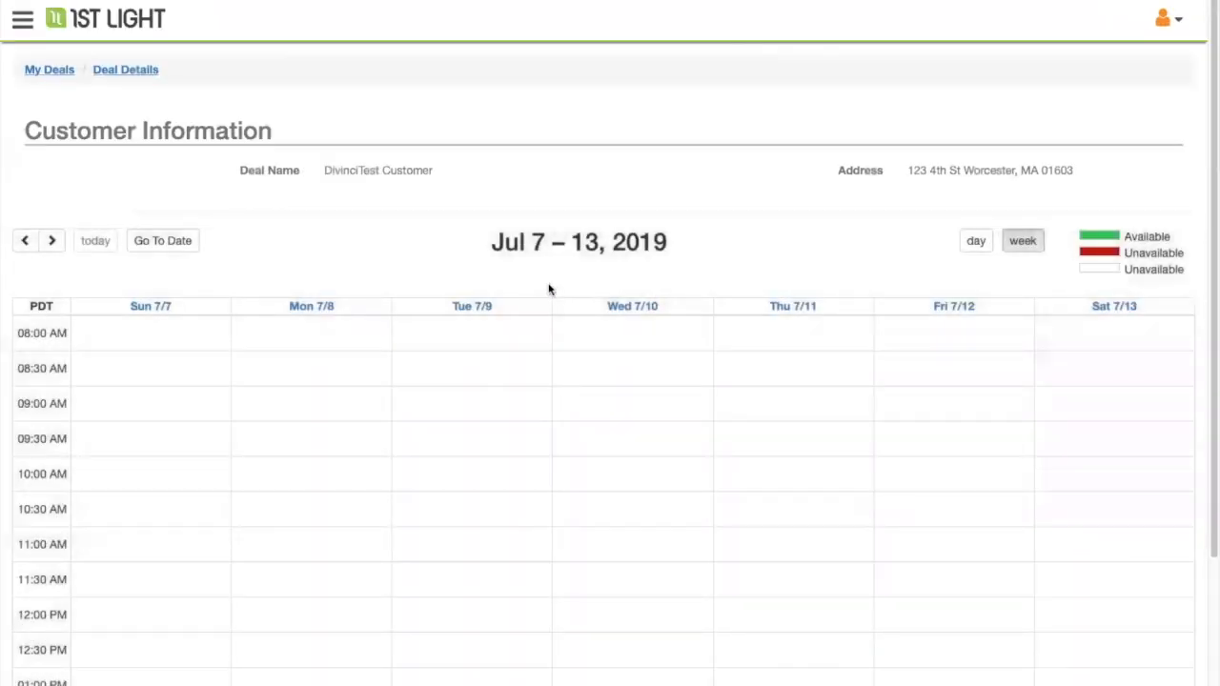
- Advance the Schedule PSA calendar to Jul 14–20, 2019 and scan its availability grid
scroll(504, 201, down, 1)
click(52, 190)
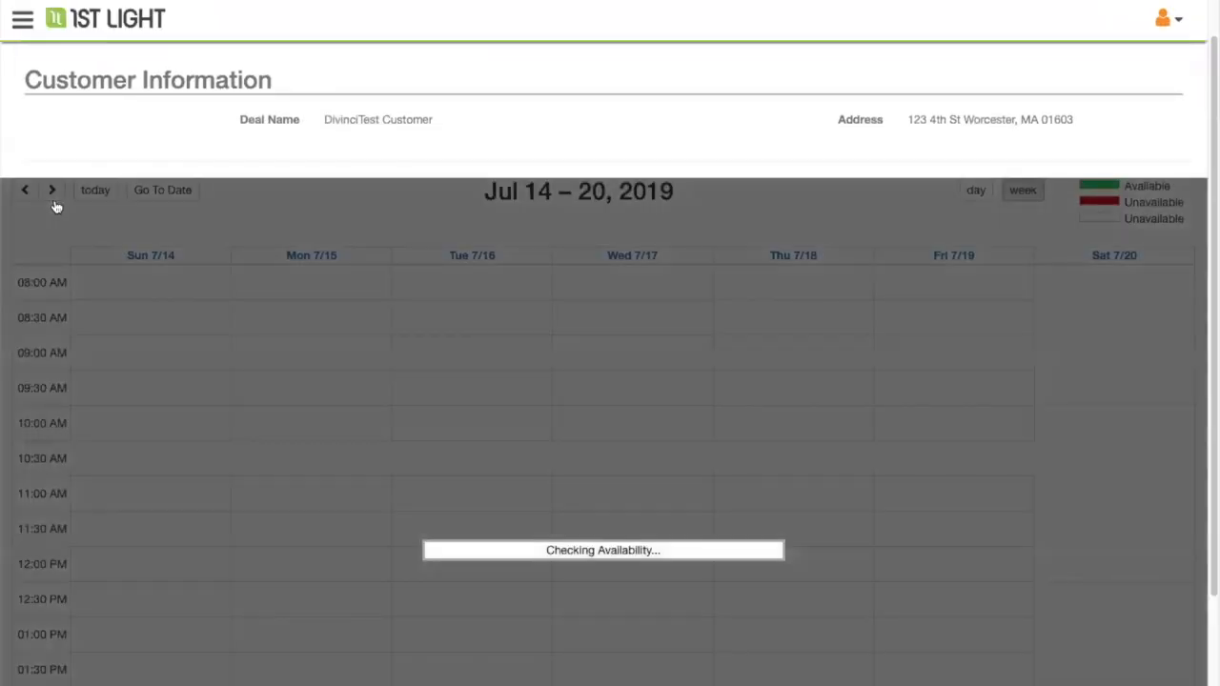
scroll(334, 386, up, 1)
scroll(340, 405, down, 5)
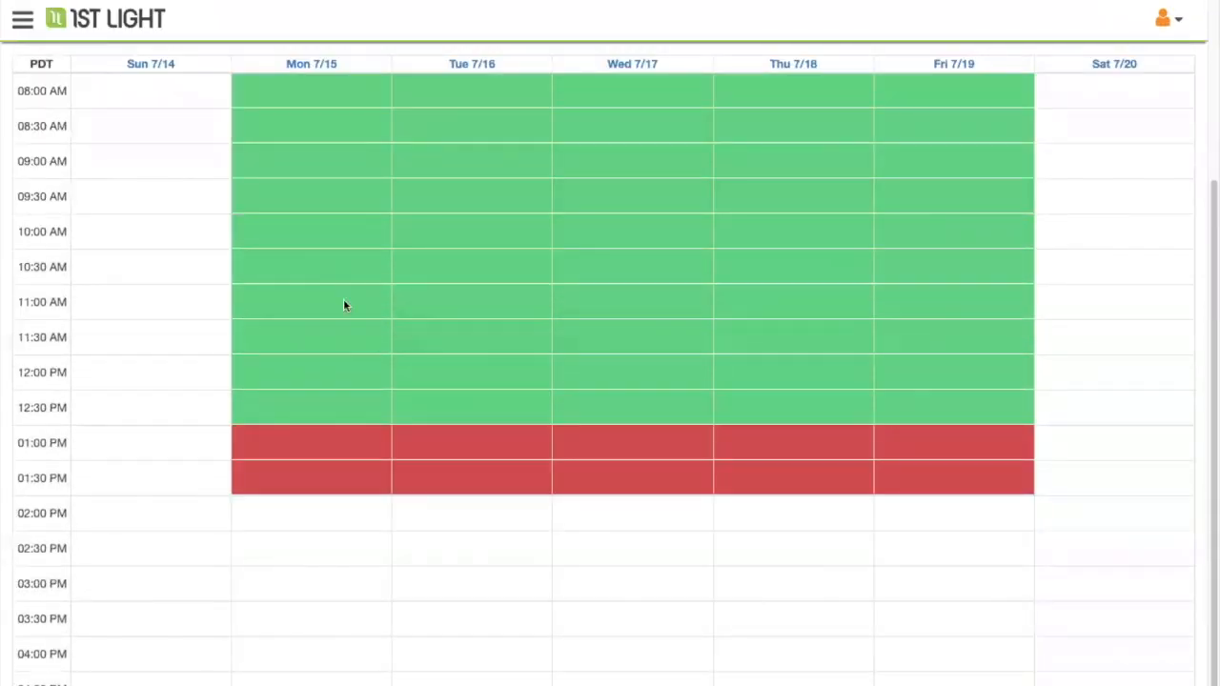
scroll(343, 305, up, 3)
scroll(705, 401, up, 2)
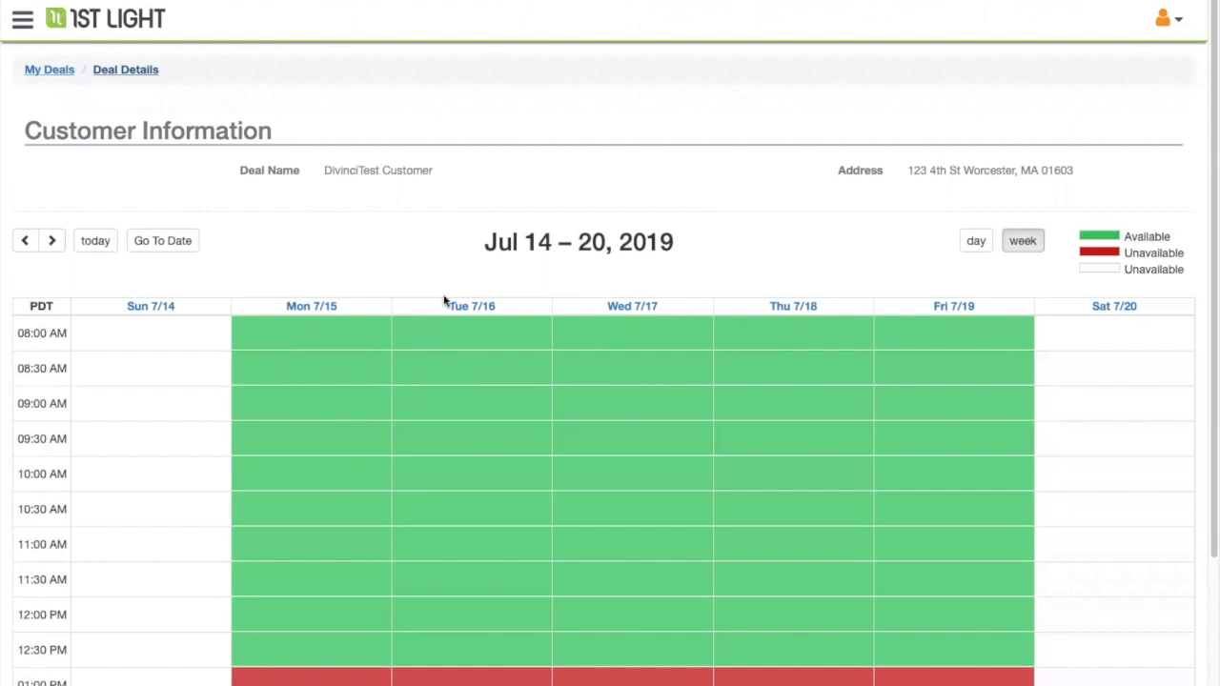
- Review the deal fields, account manager contact details and Deal History on the Deal Details page
scroll(372, 232, down, 8)
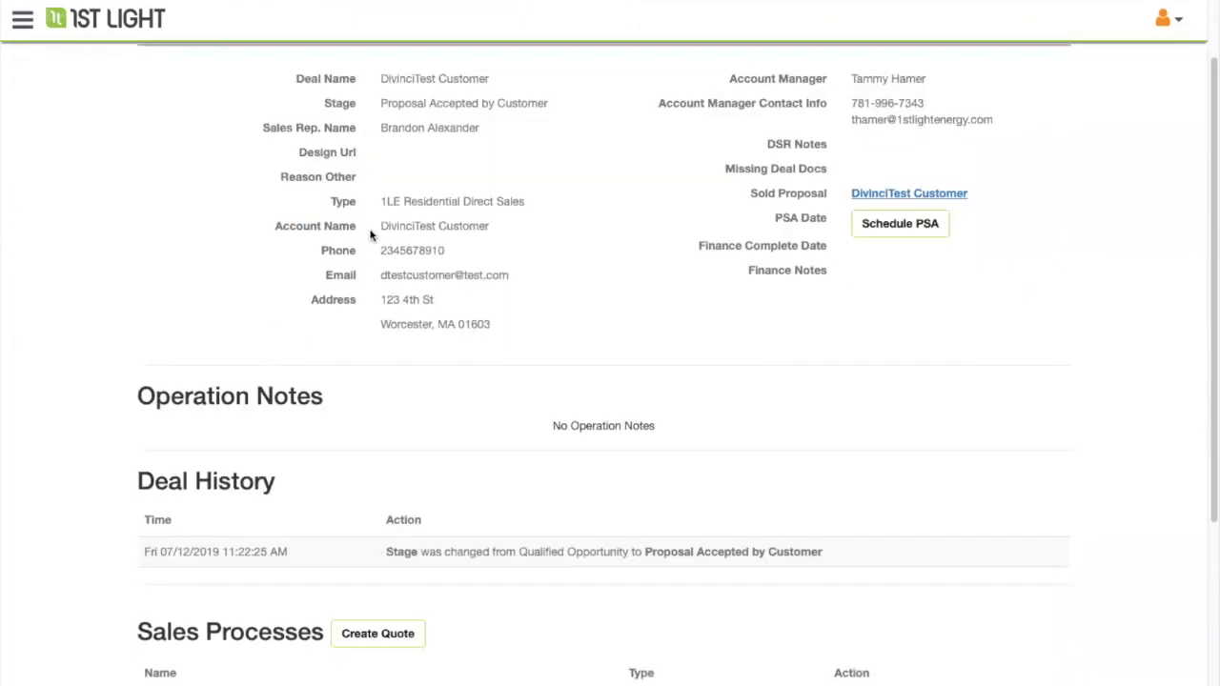
scroll(719, 435, up, 3)
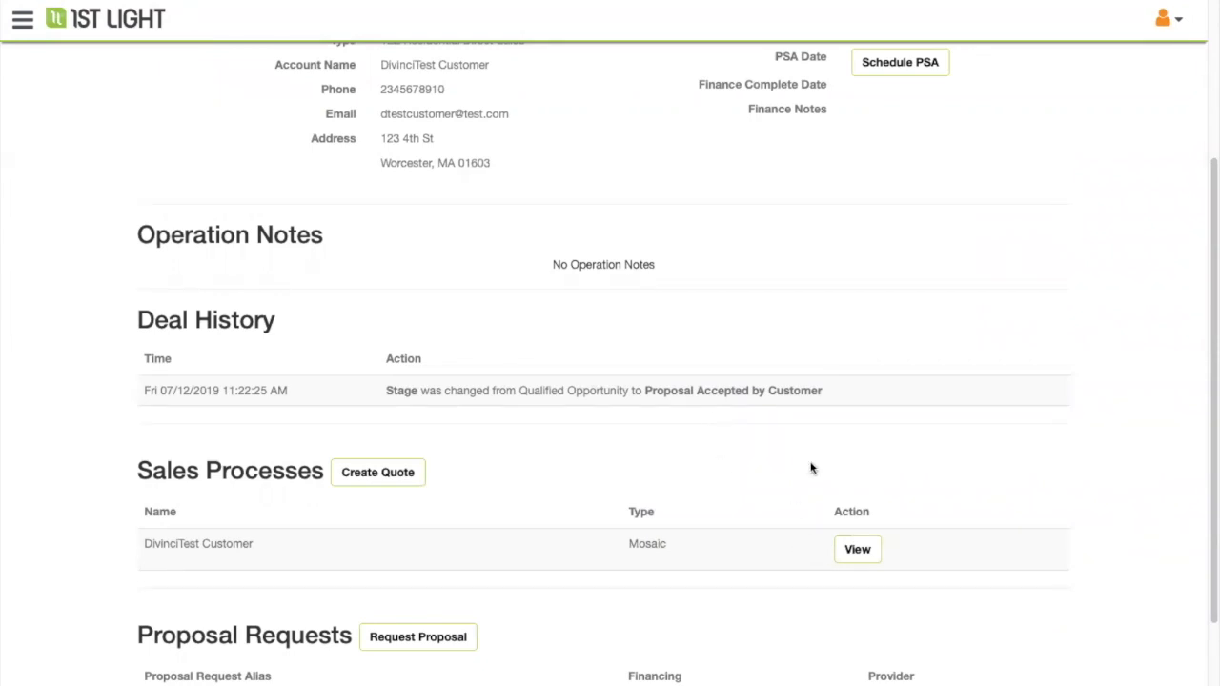
scroll(811, 467, up, 5)
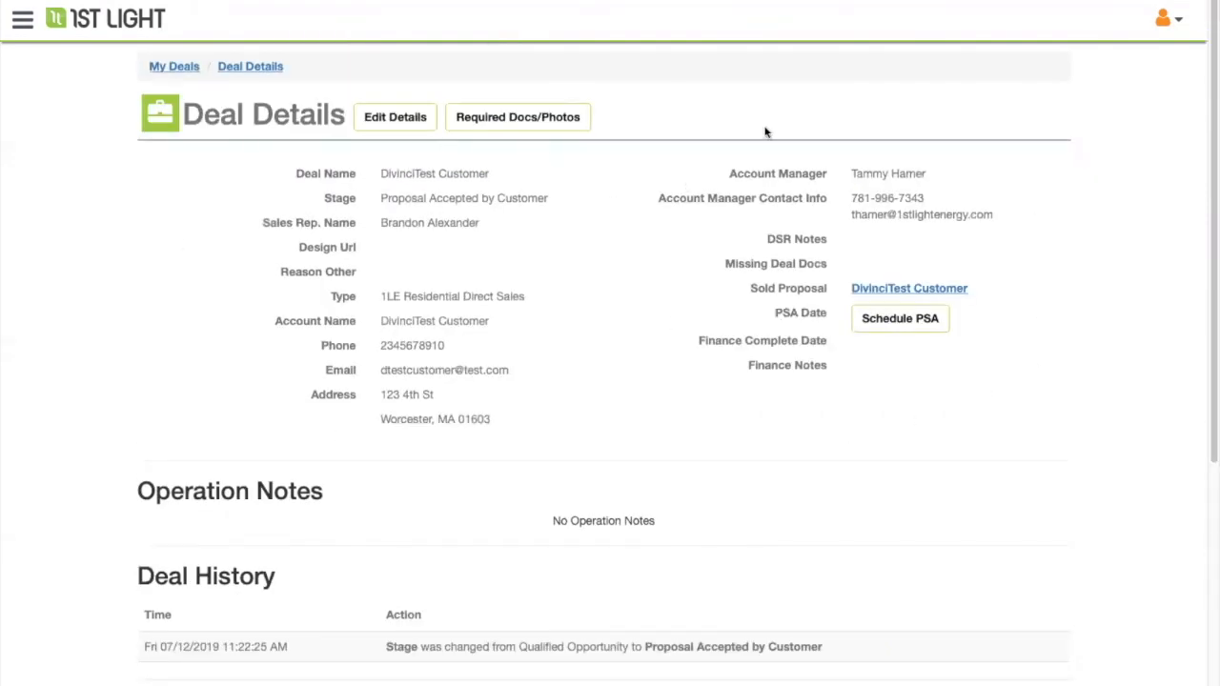
drag(727, 171, 1021, 209)
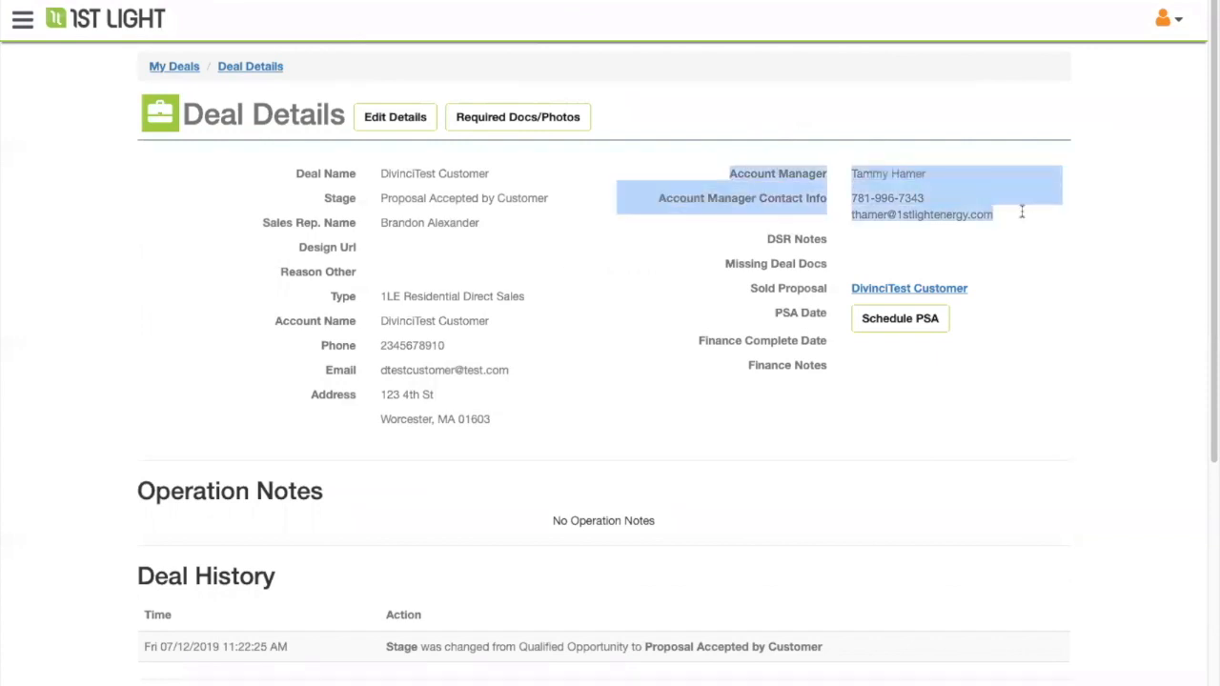
click(1031, 255)
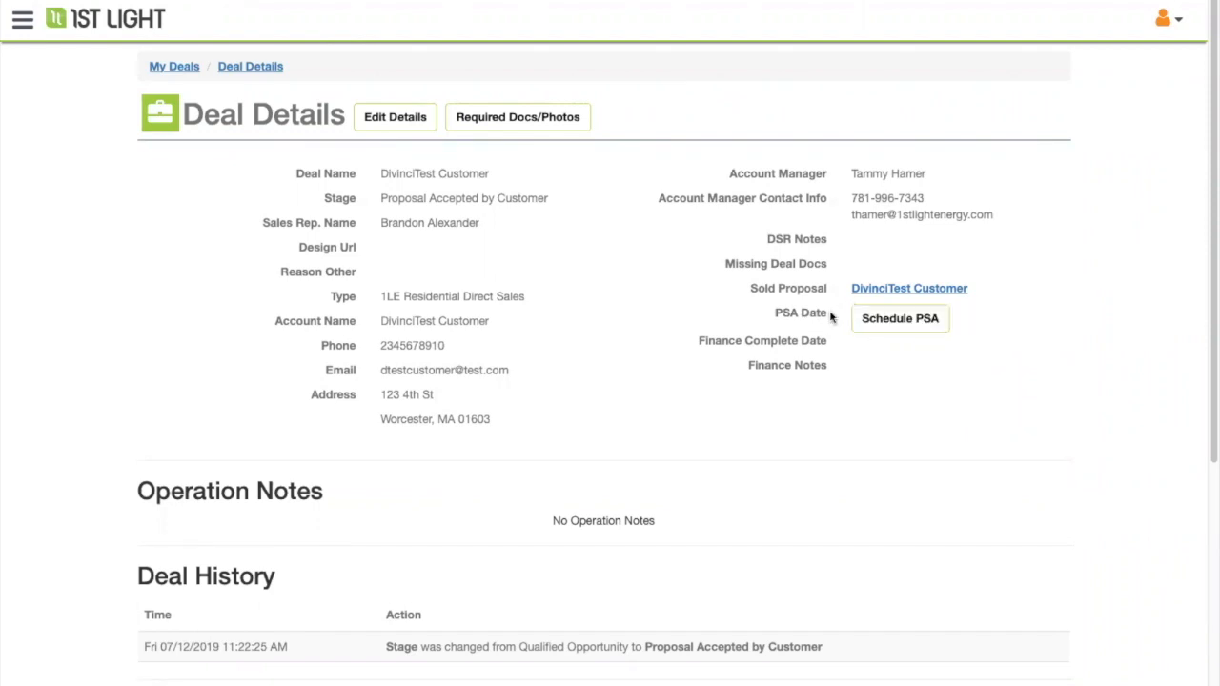
scroll(556, 400, down, 4)
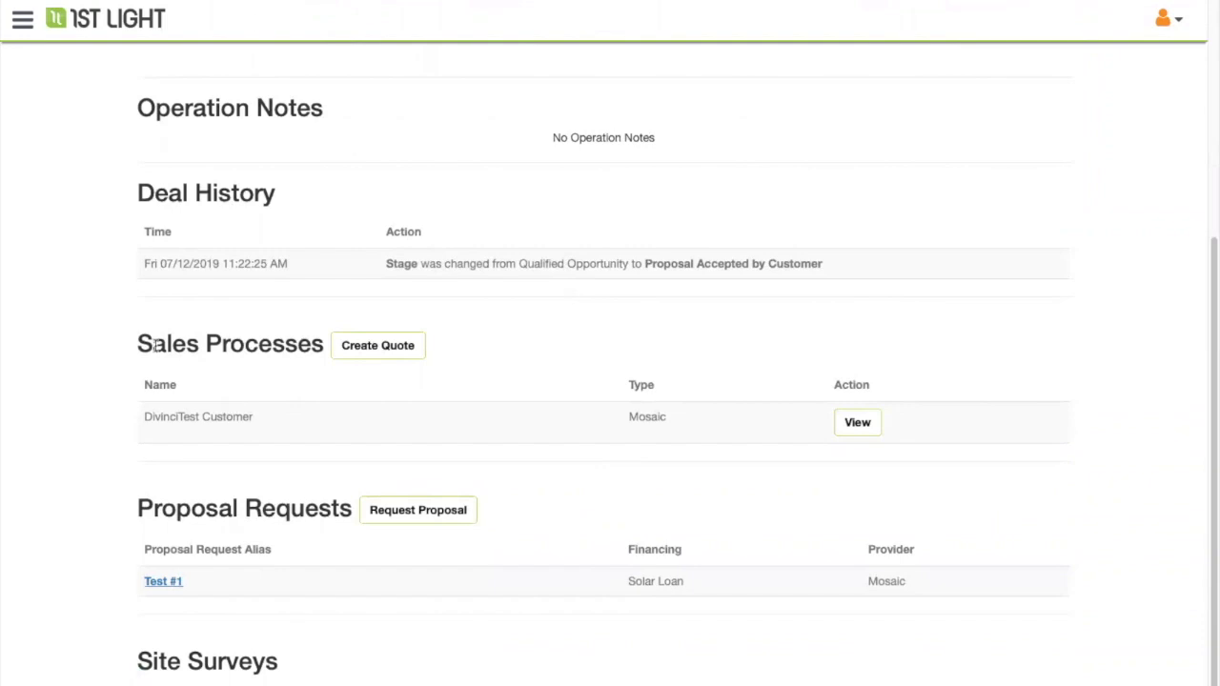
click(857, 424)
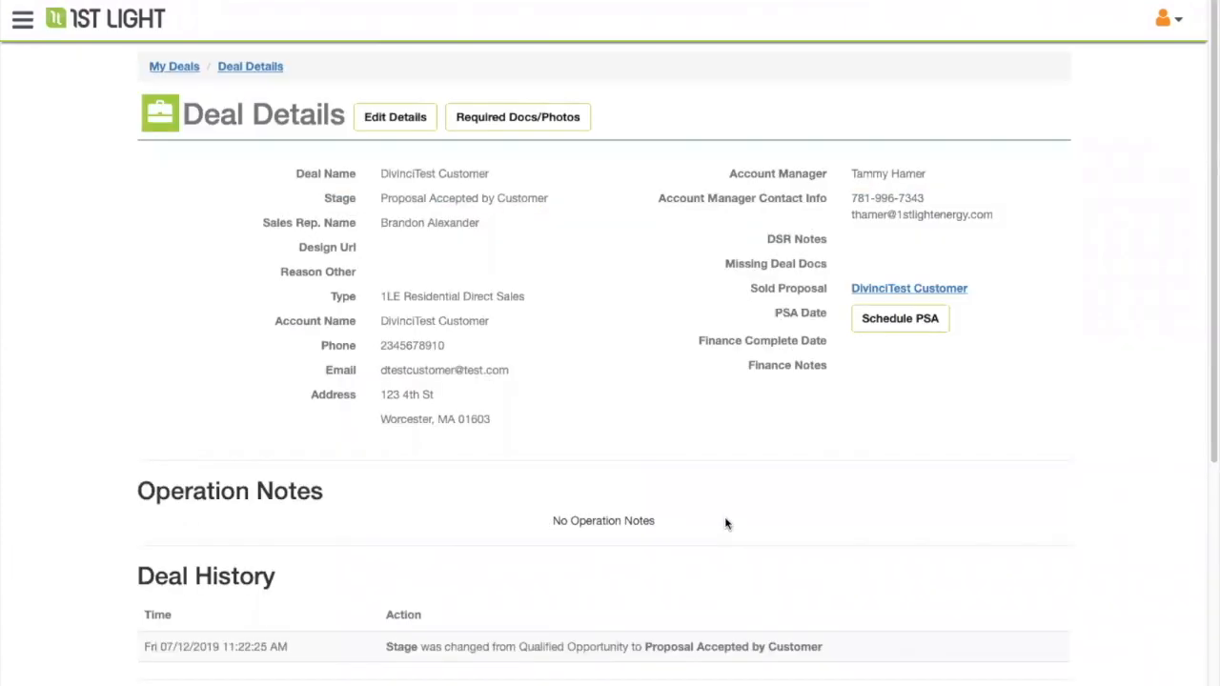
scroll(703, 455, down, 5)
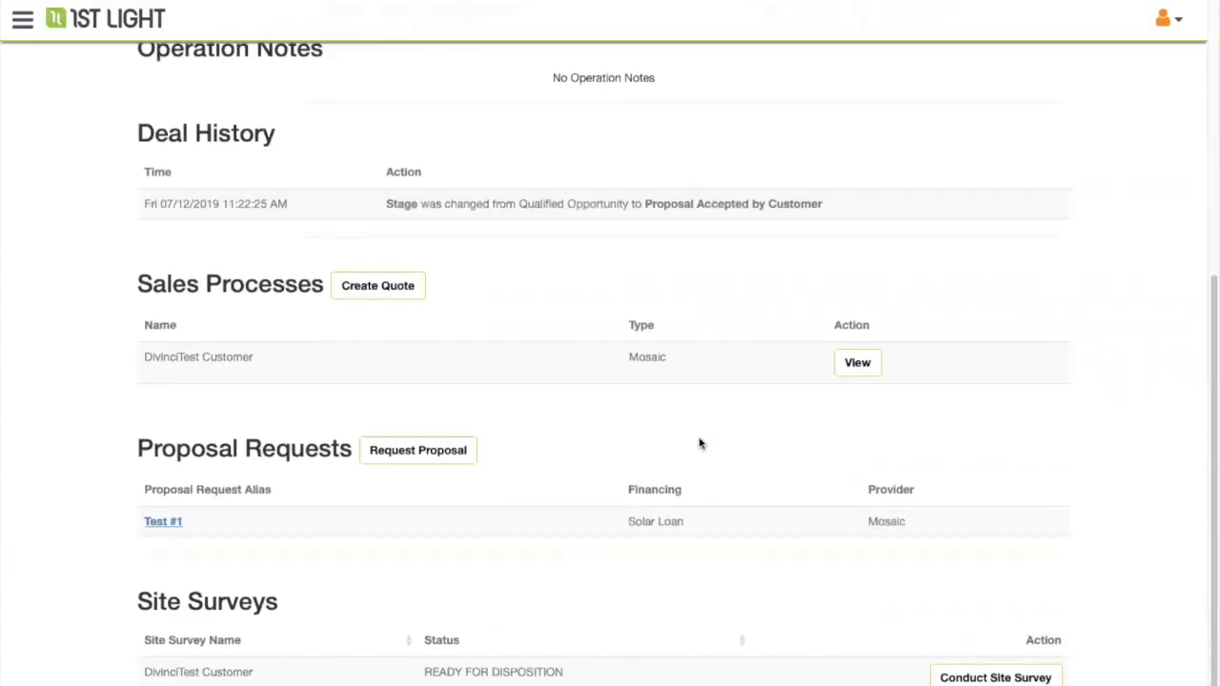
scroll(698, 443, up, 5)
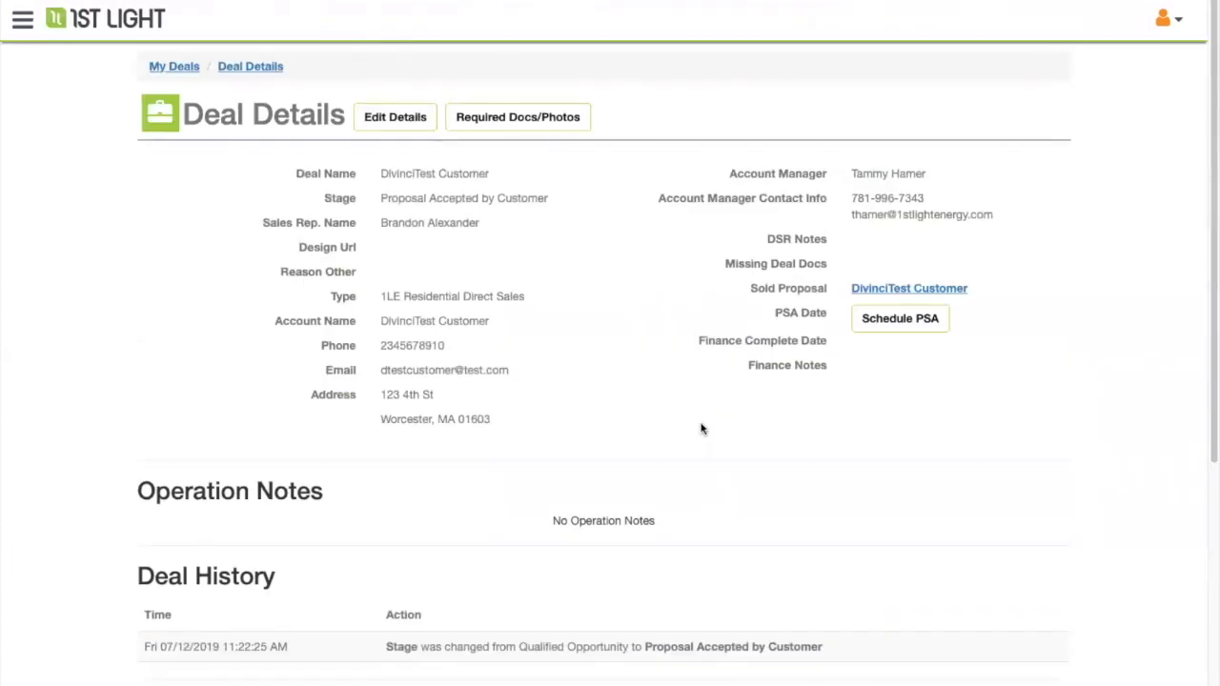